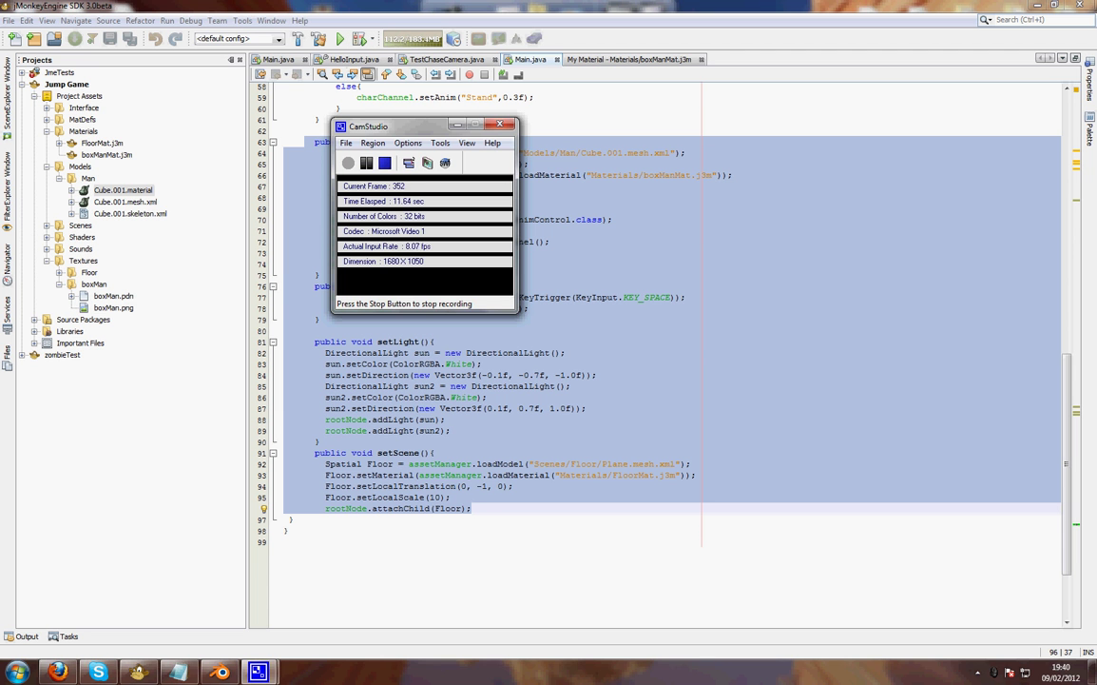
- Run the Jump Game project, test the camera movement and the character's run animation, and close the game window
left_click(458, 125)
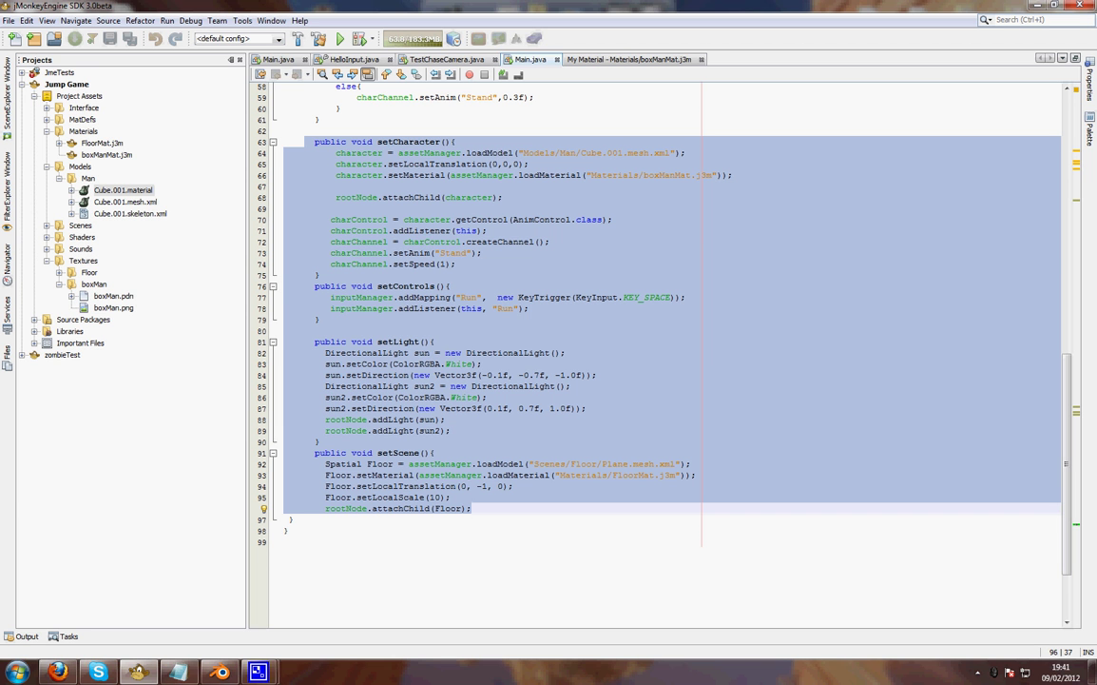
key("F6")
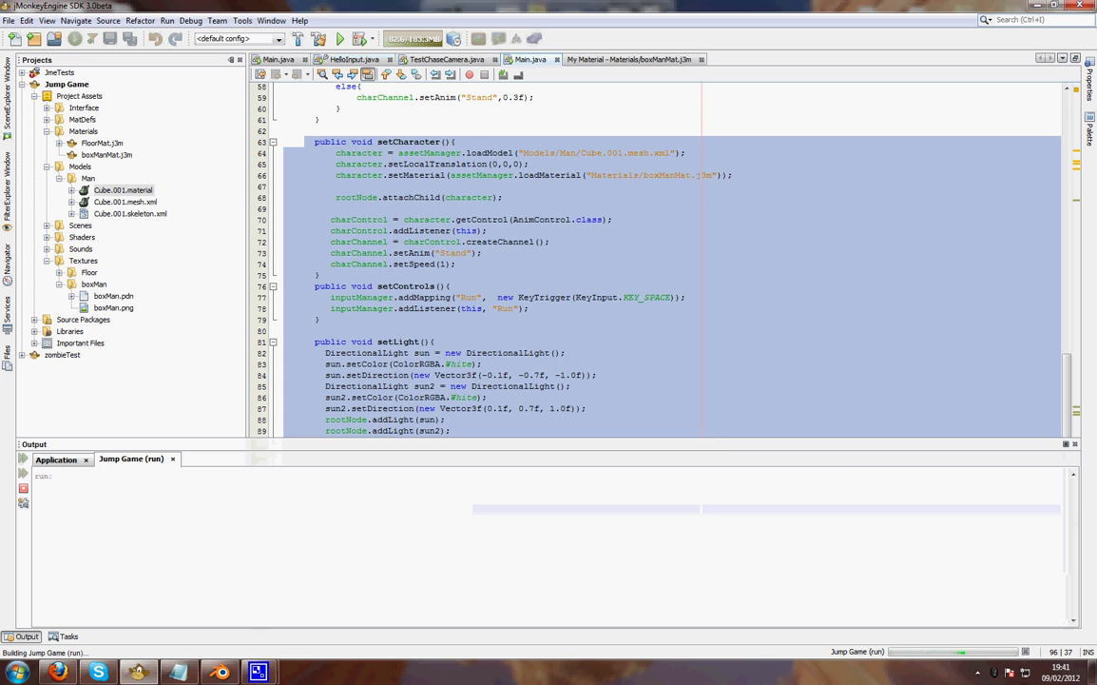
left_click(525, 513)
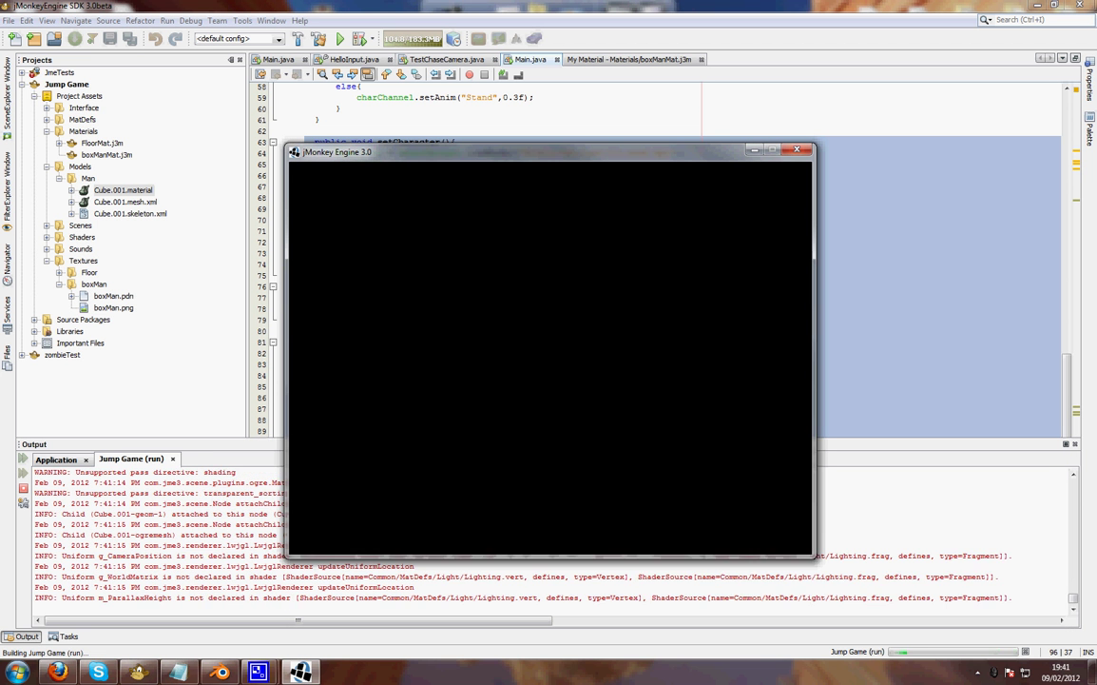
key("w")
key("s")
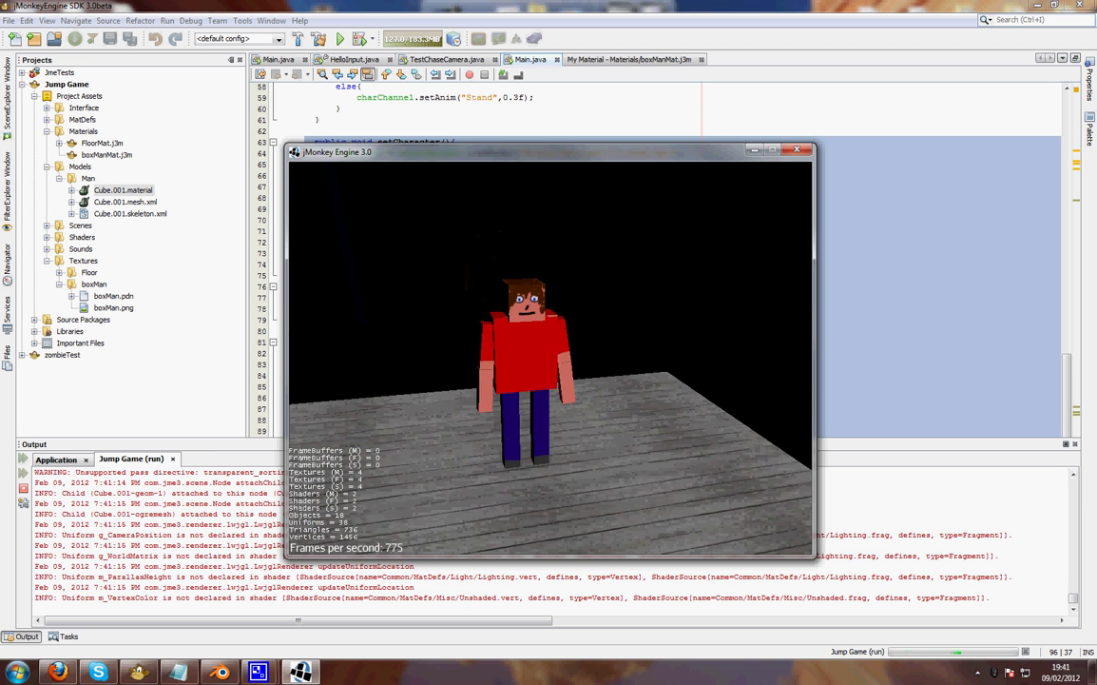
key("w")
key("space")
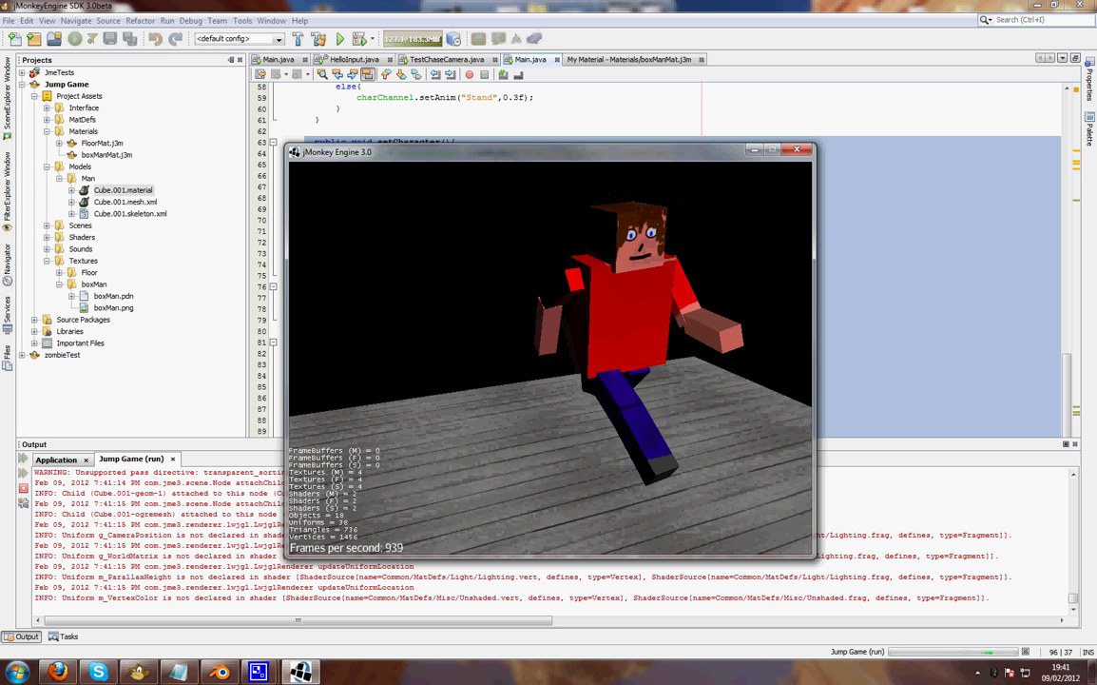
key("s")
key("w")
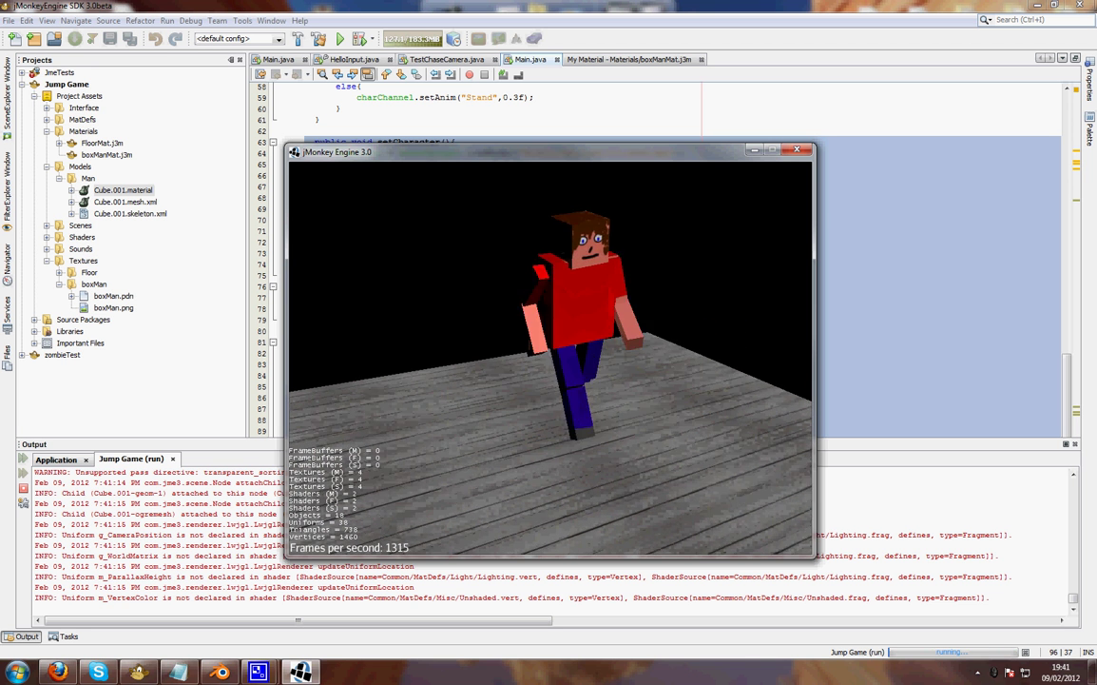
key("Escape")
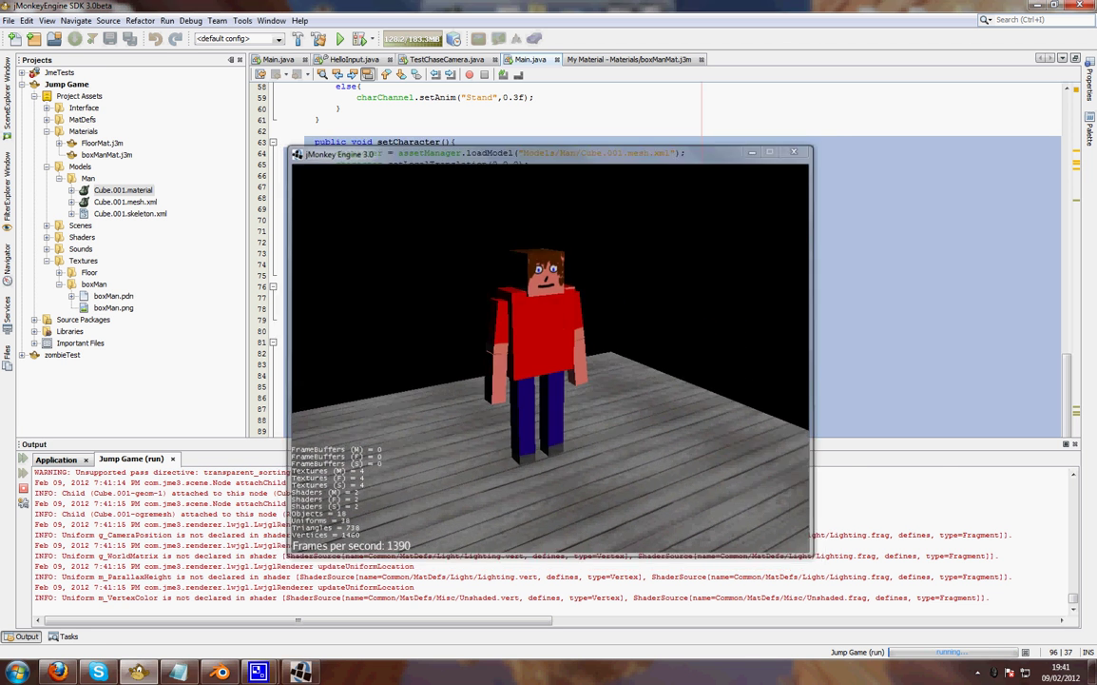
- Review the onAction and setCharacter methods in Main.java
left_click(441, 142)
scroll(441, 142, "up", 5)
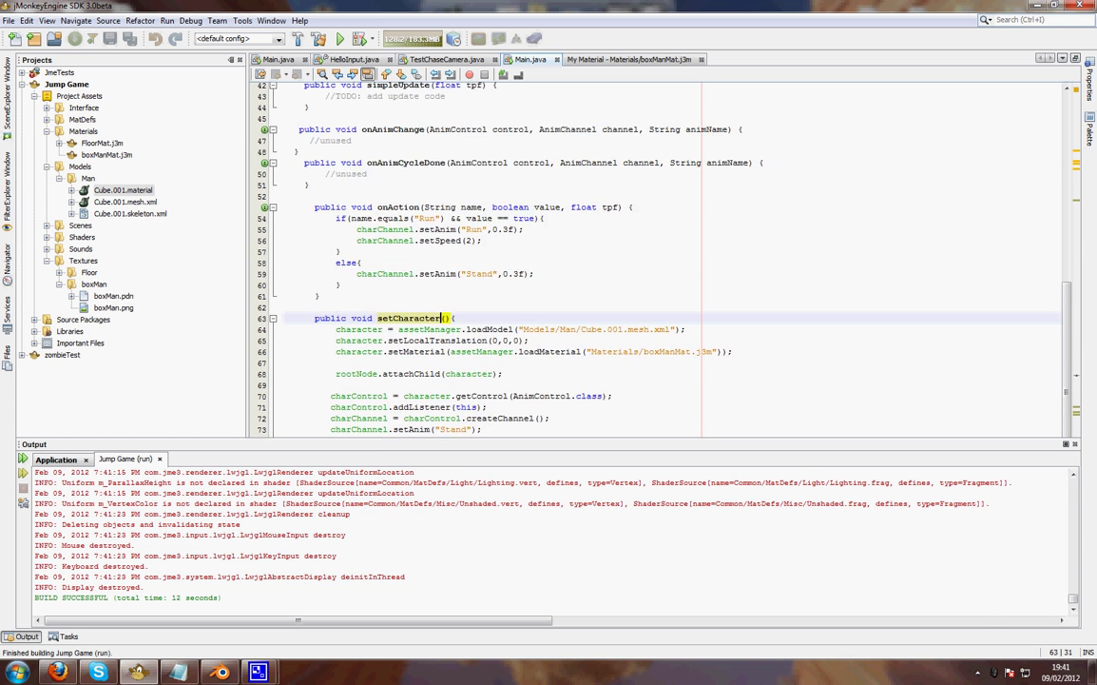
scroll(441, 142, "down", 4)
- Switch to Blender and change the screen layout to Default
left_click(220, 671)
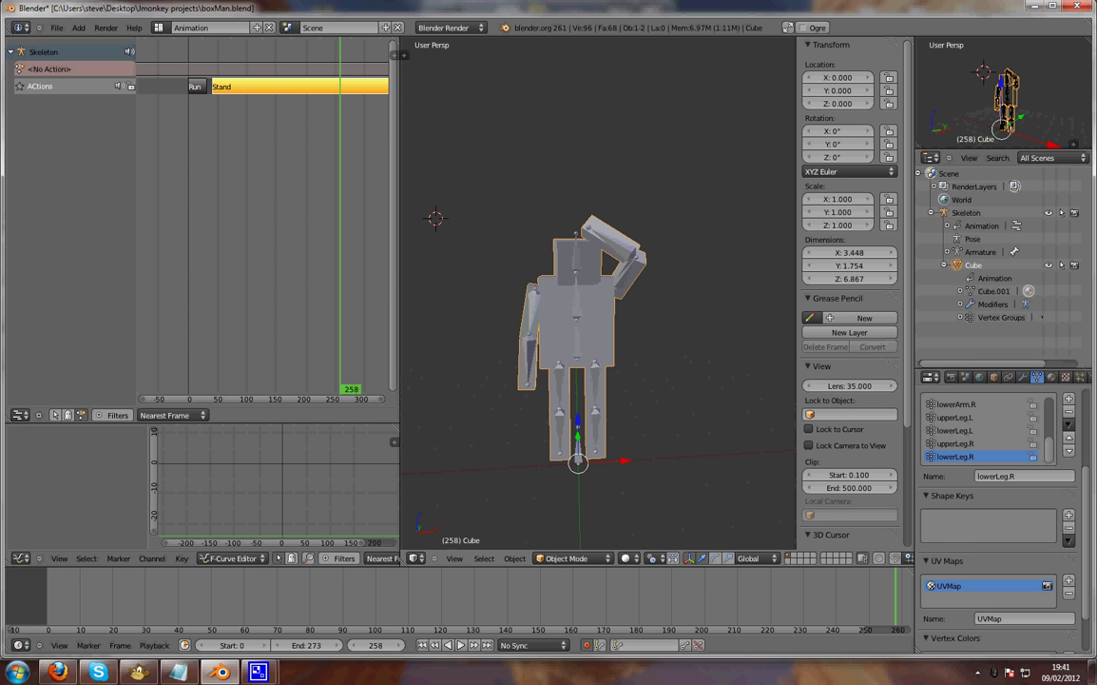
left_click(159, 28)
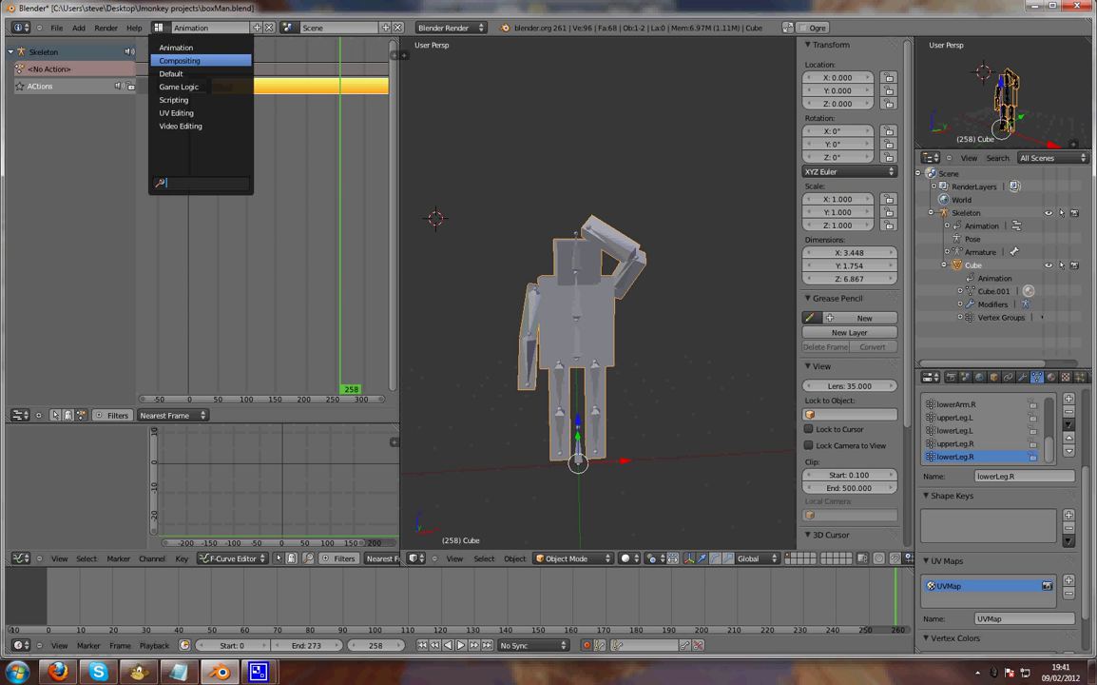
left_click(171, 73)
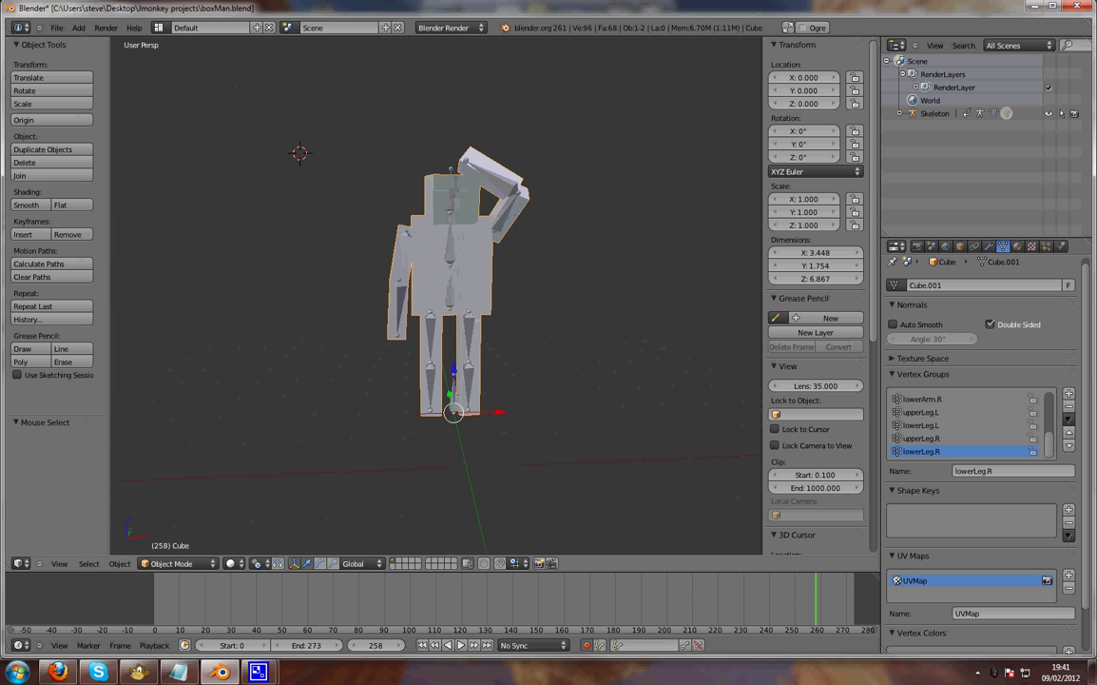
- Examine the box man's mesh and bones from the front and side, closing in on the root bone at its feet
middle_click_drag(447, 295, 538, 283)
scroll(529, 290, "up", 3)
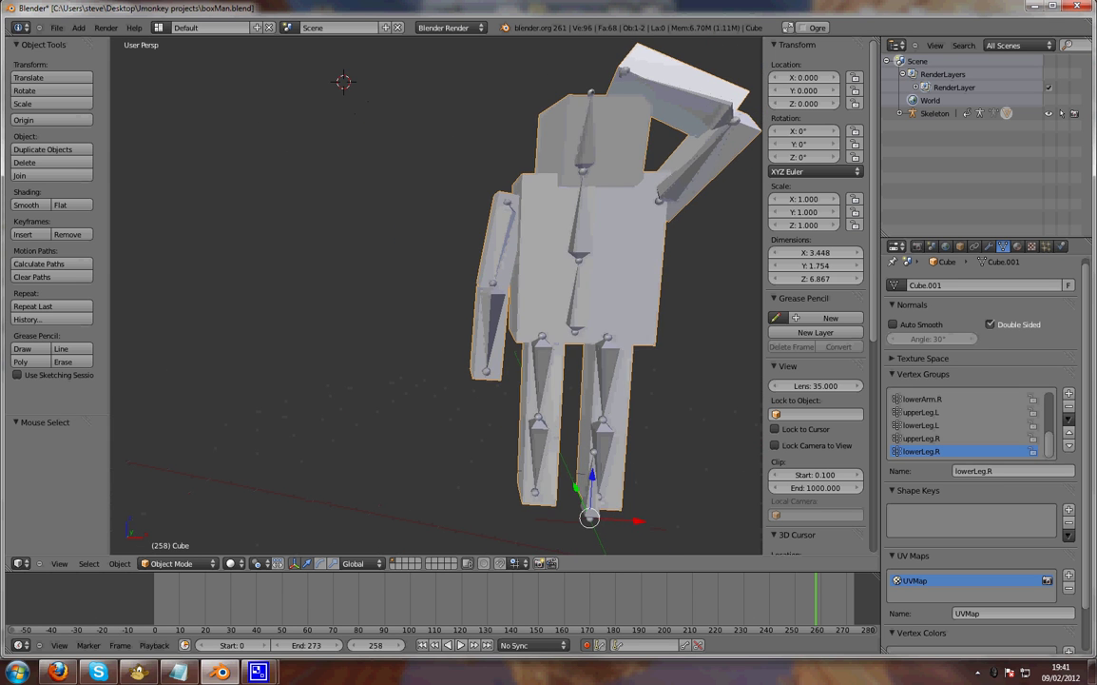
scroll(533, 286, "down", 1)
middle_click_drag(438, 304, 618, 344)
middle_click_drag(528, 276, 509, 305)
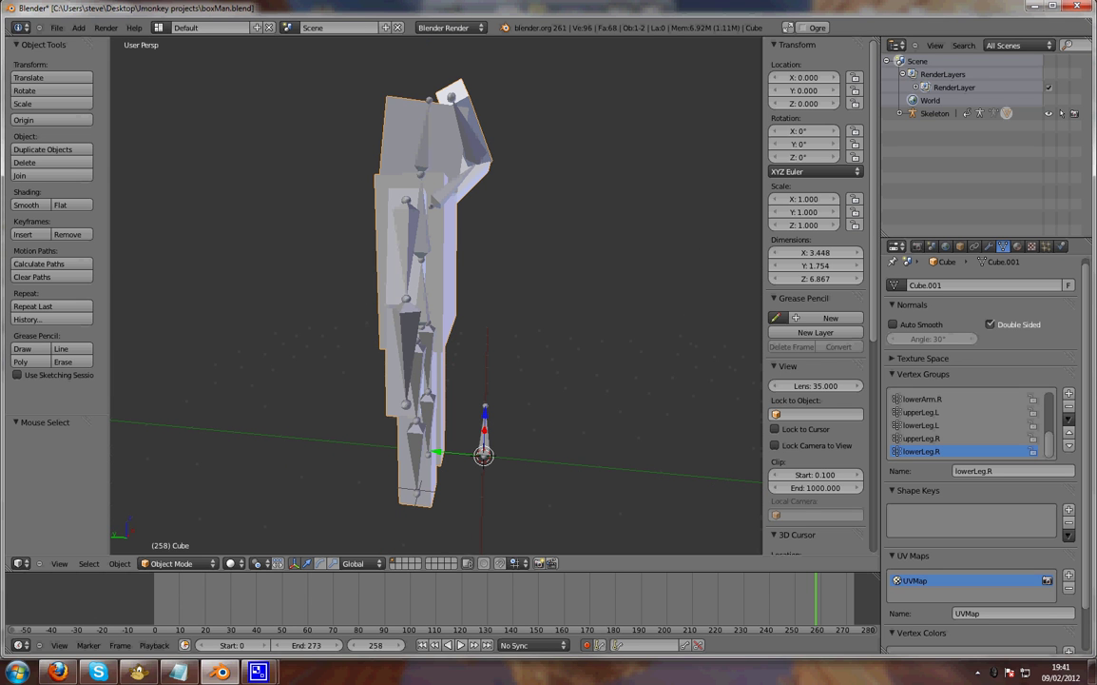
scroll(509, 411, "up", 4)
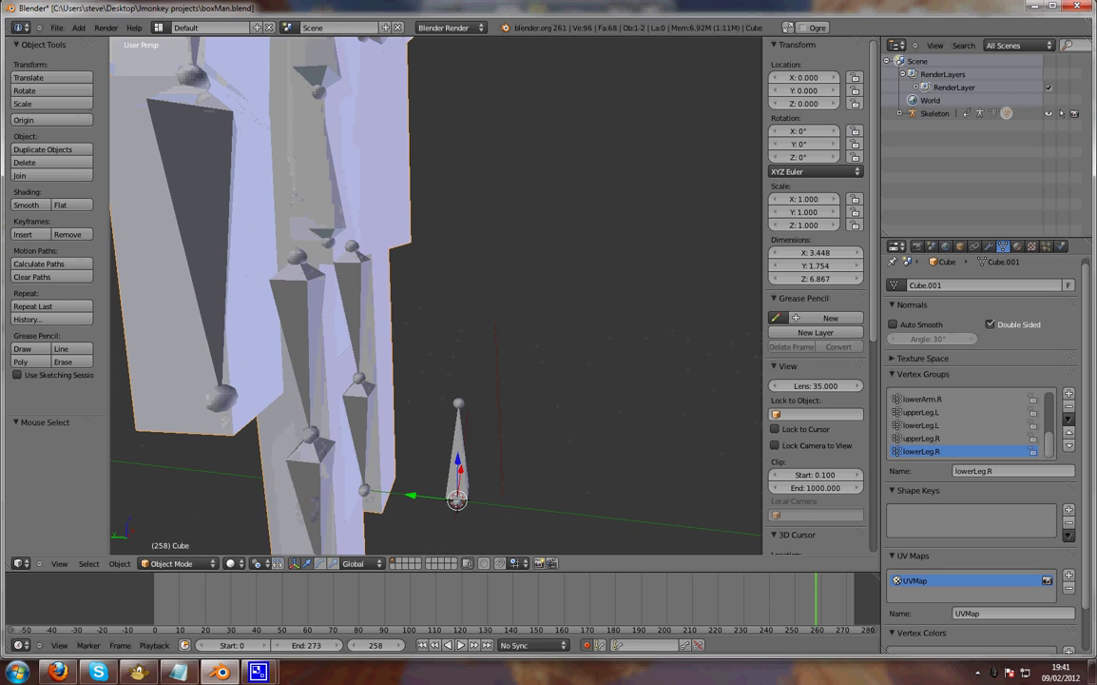
- Look at the Armature entry among the addable objects, dismiss it, and view the whole rigged character from the front
left_click(78, 27)
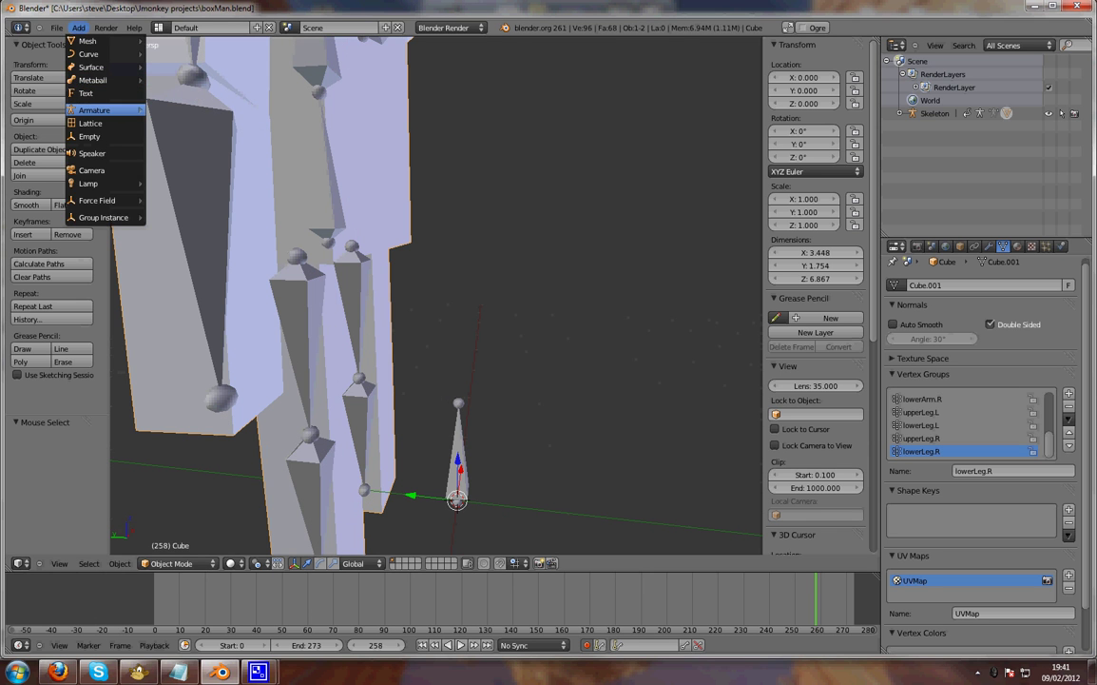
mouse_move(95, 110)
key("Escape")
middle_click_drag(509, 410, 437, 438)
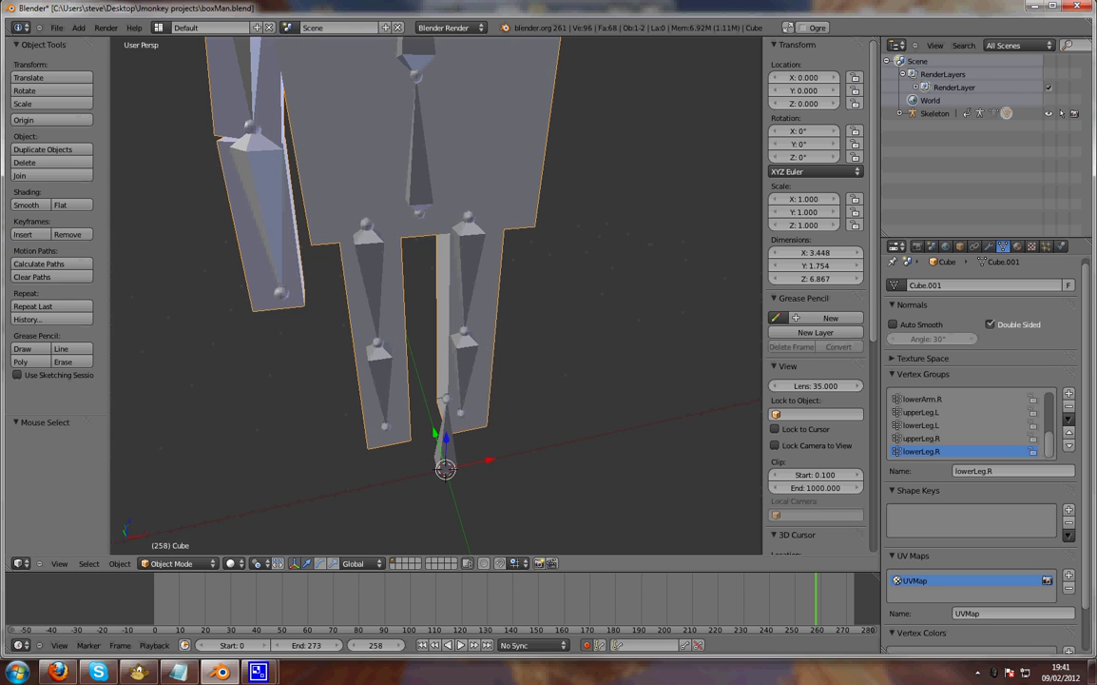
scroll(437, 297, "down", 3)
middle_click_drag(513, 305, 514, 242)
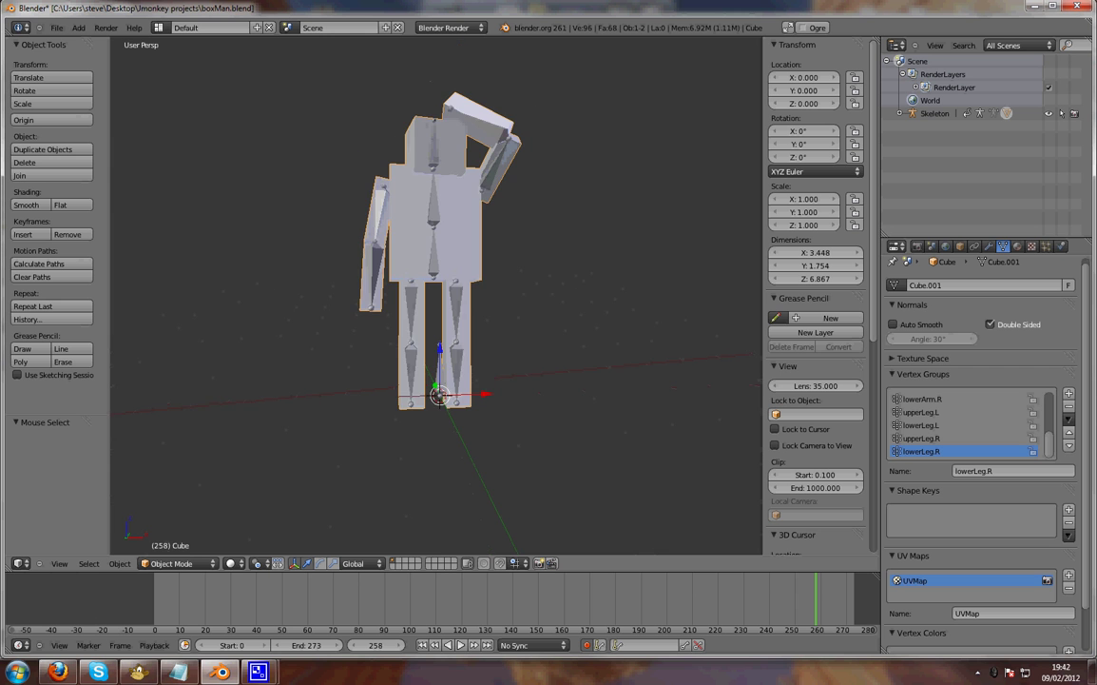
scroll(438, 285, "up", 2)
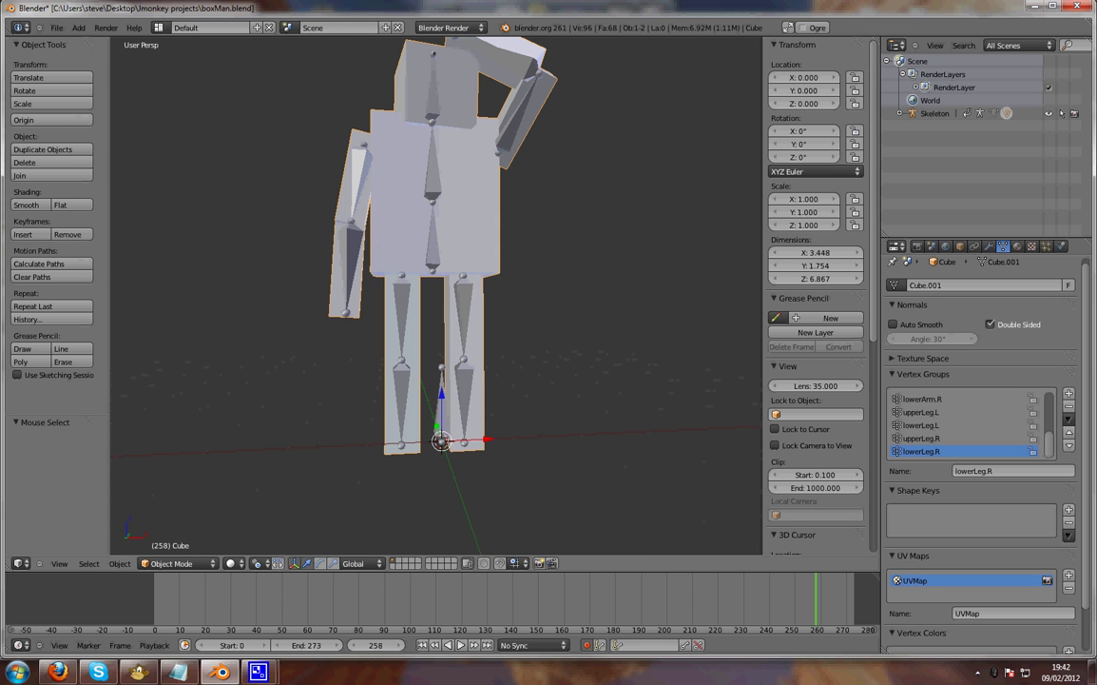
key("Tab")
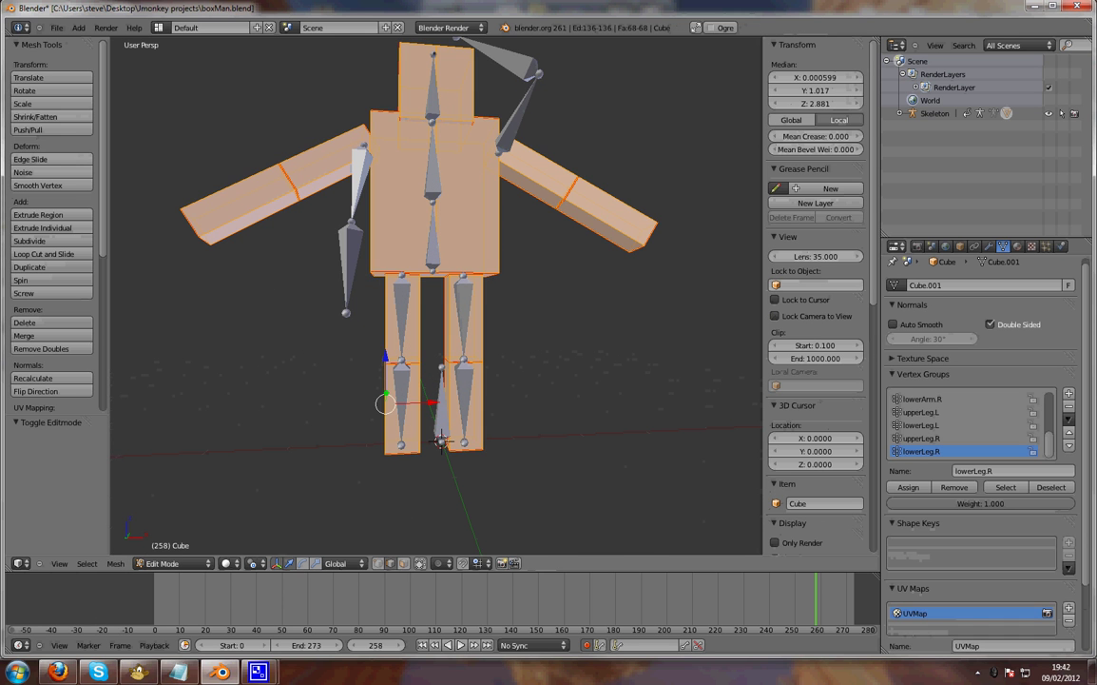
right_click(470, 315)
key("Tab")
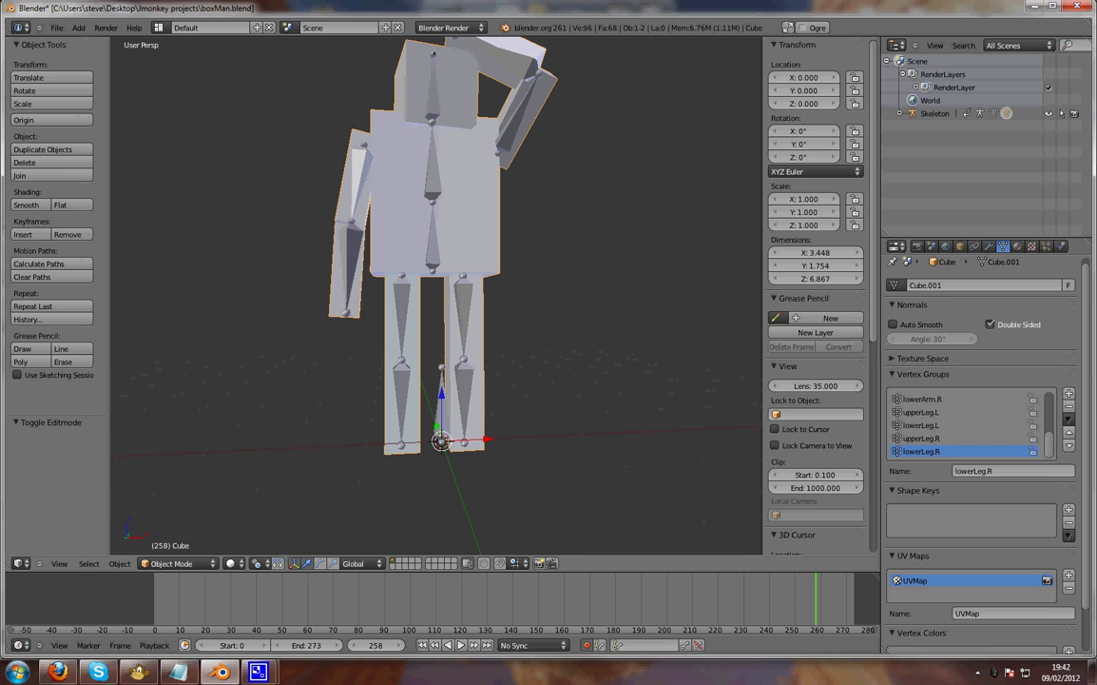
- Open the armature in Edit Mode and inspect the leg, lower spine, left arm and upper spine bones by selecting them in turn
right_click(466, 314)
key("Tab")
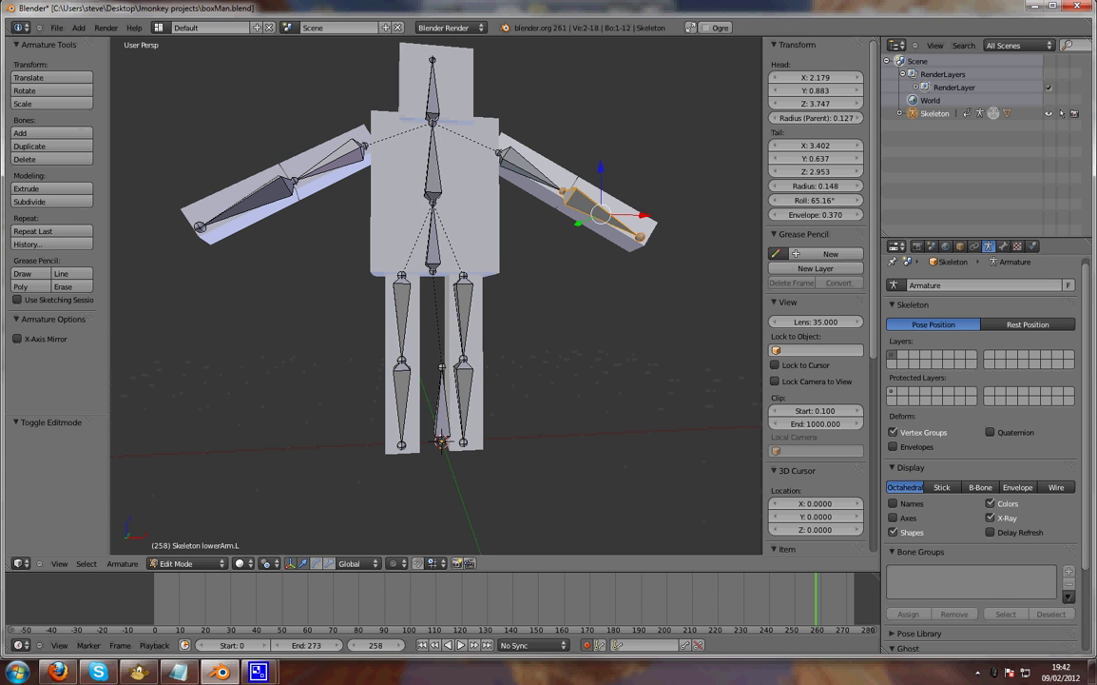
left_click(465, 289)
right_click(464, 303)
right_click(403, 309)
right_click(433, 249)
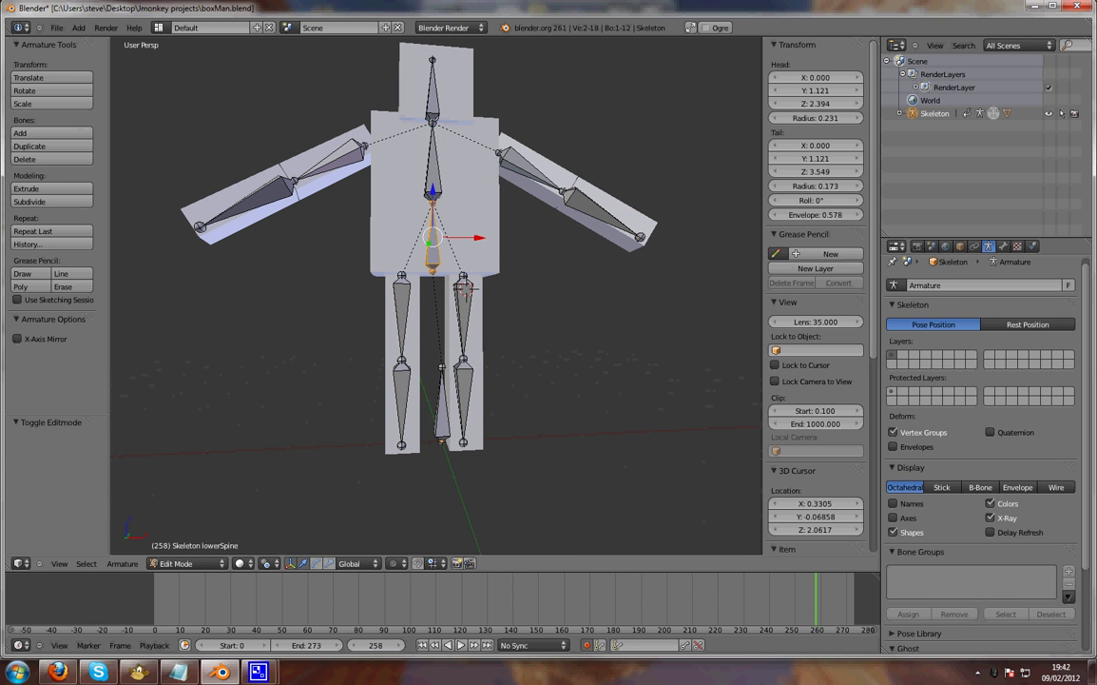
right_click(530, 171)
right_click(433, 164)
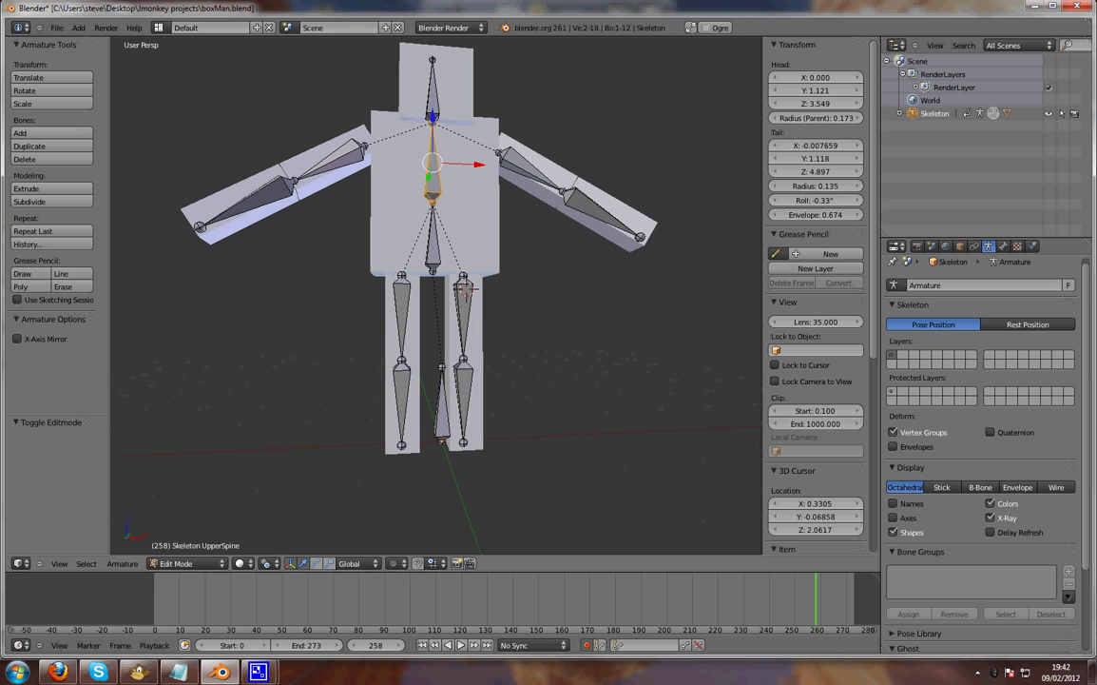
- Trace the bone hierarchy from the upper spine through its parents to the root bone
middle_click_drag(433, 181, 601, 209)
key("bracketleft")
key("bracketleft")
middle_click_drag(466, 457, 571, 445)
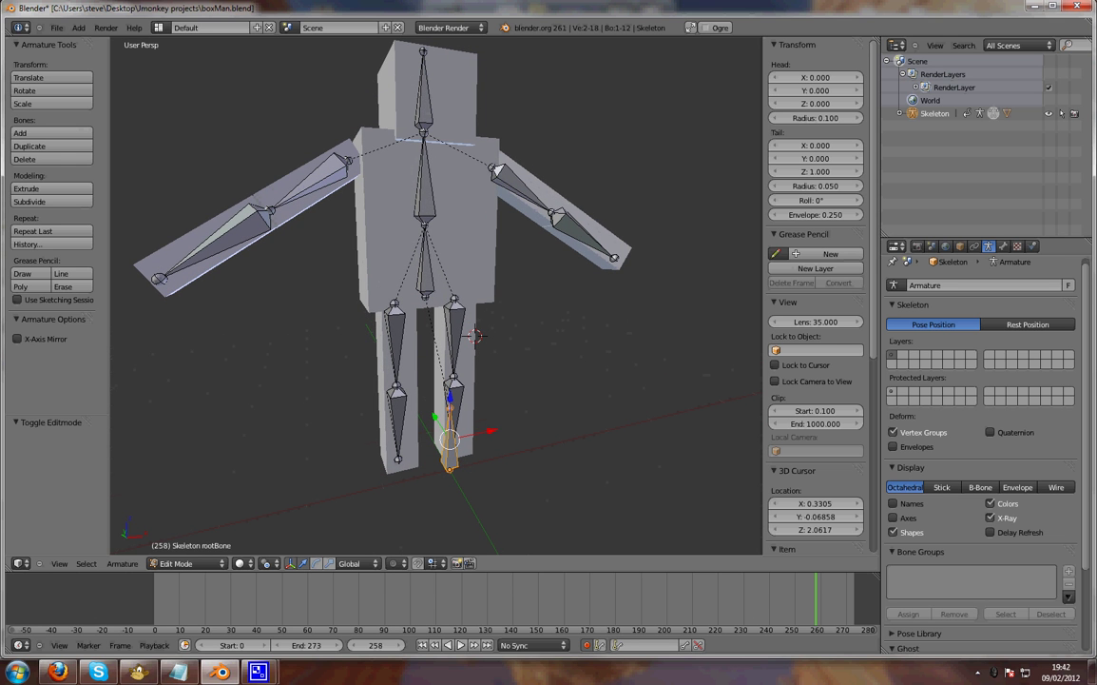
- Leave Edit Mode, select the Cube mesh and view its Armature modifier settings
key("Tab")
right_click(466, 238)
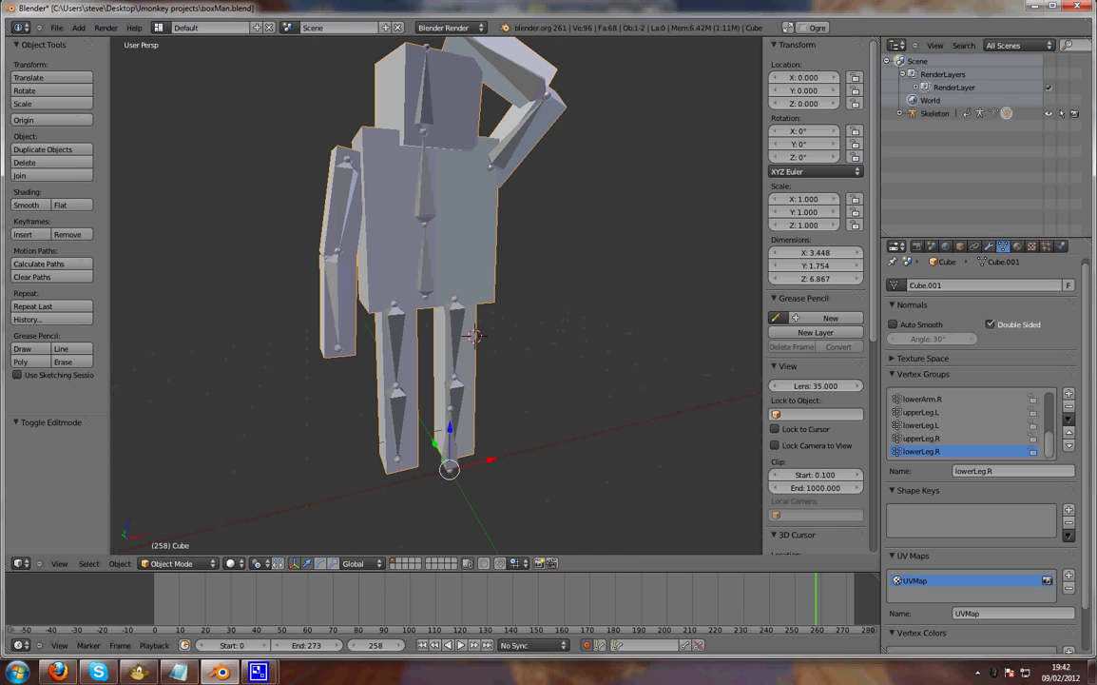
left_click(989, 246)
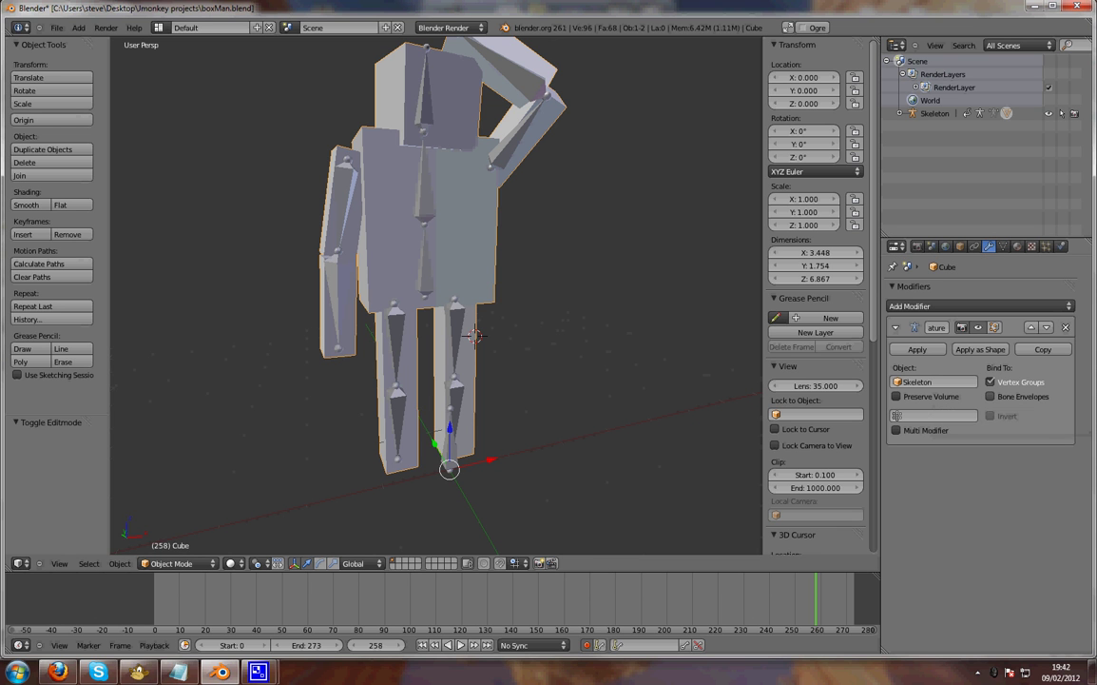
- Select the skeleton and review its object, bone and armature settings, ending on the armature's deform options
right_click(425, 204)
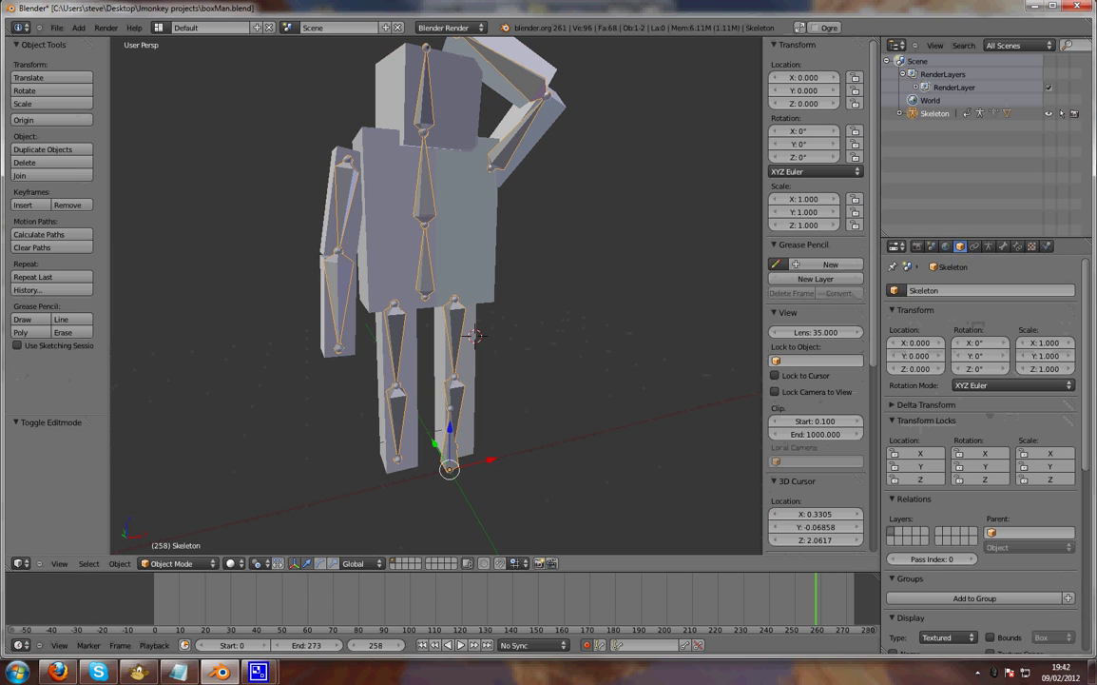
left_click(989, 246)
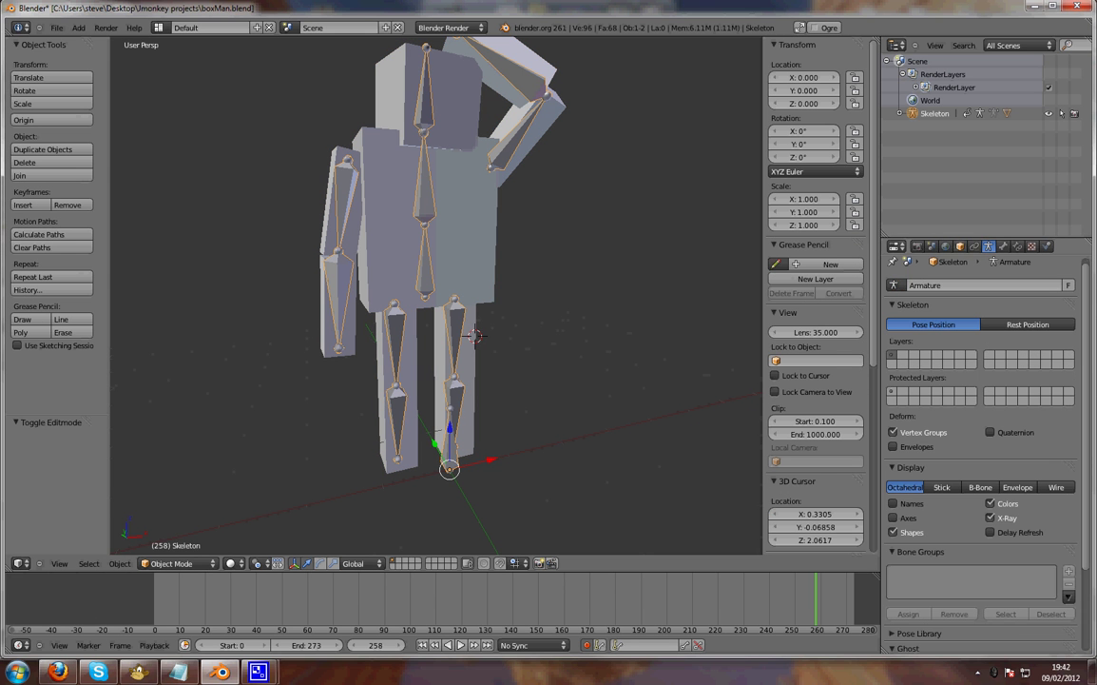
left_click(974, 246)
left_click(960, 246)
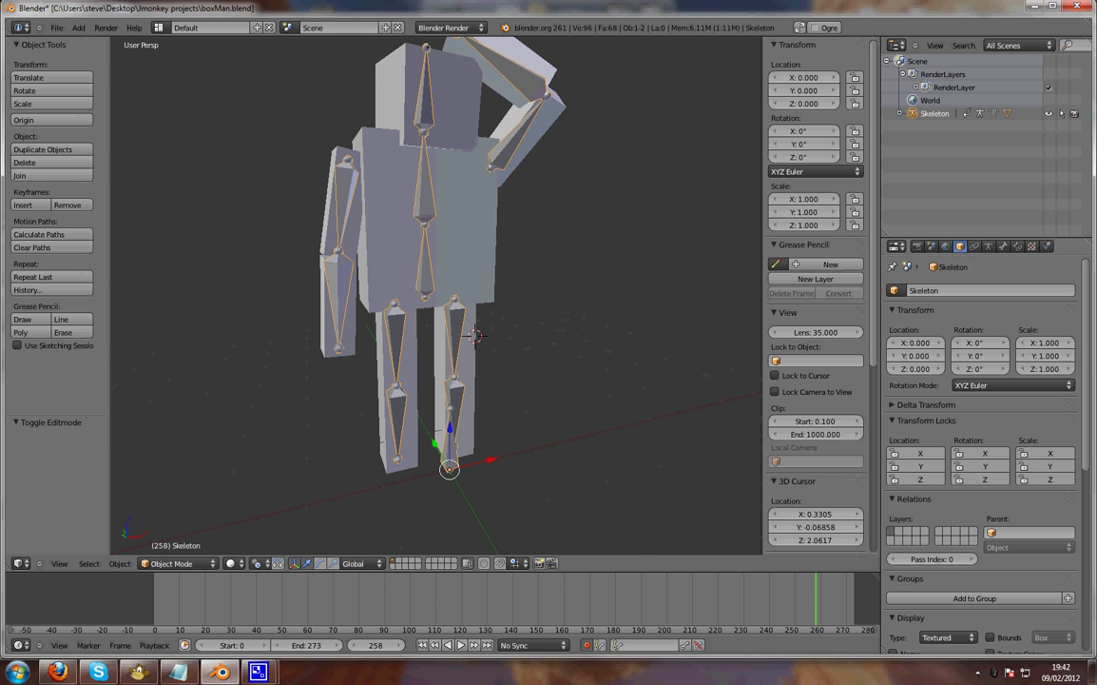
left_click(1004, 247)
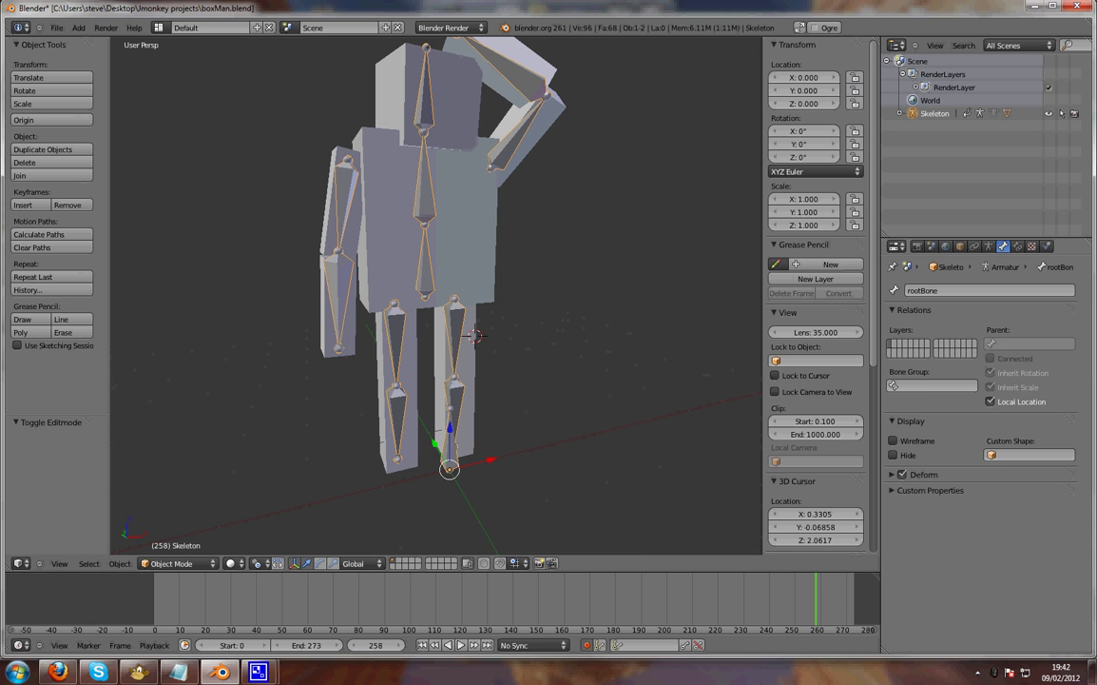
left_click(989, 246)
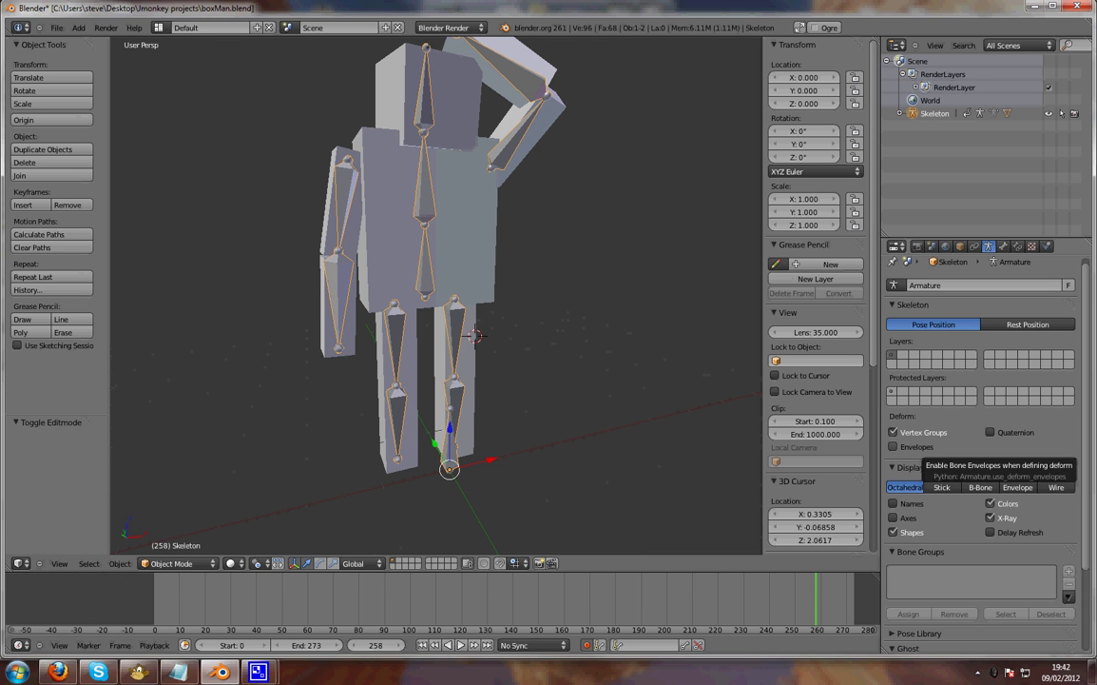
- Change the screen layout to Animation
middle_click_drag(533, 304, 543, 331)
scroll(523, 314, "down", 2)
left_click(159, 28)
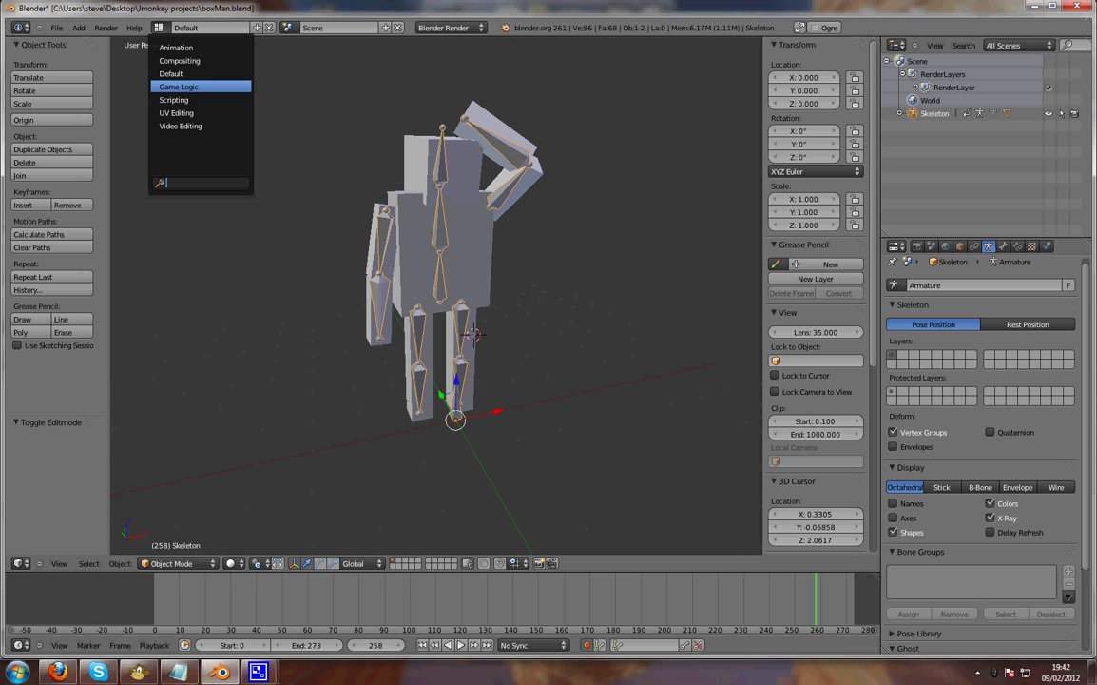
left_click(176, 48)
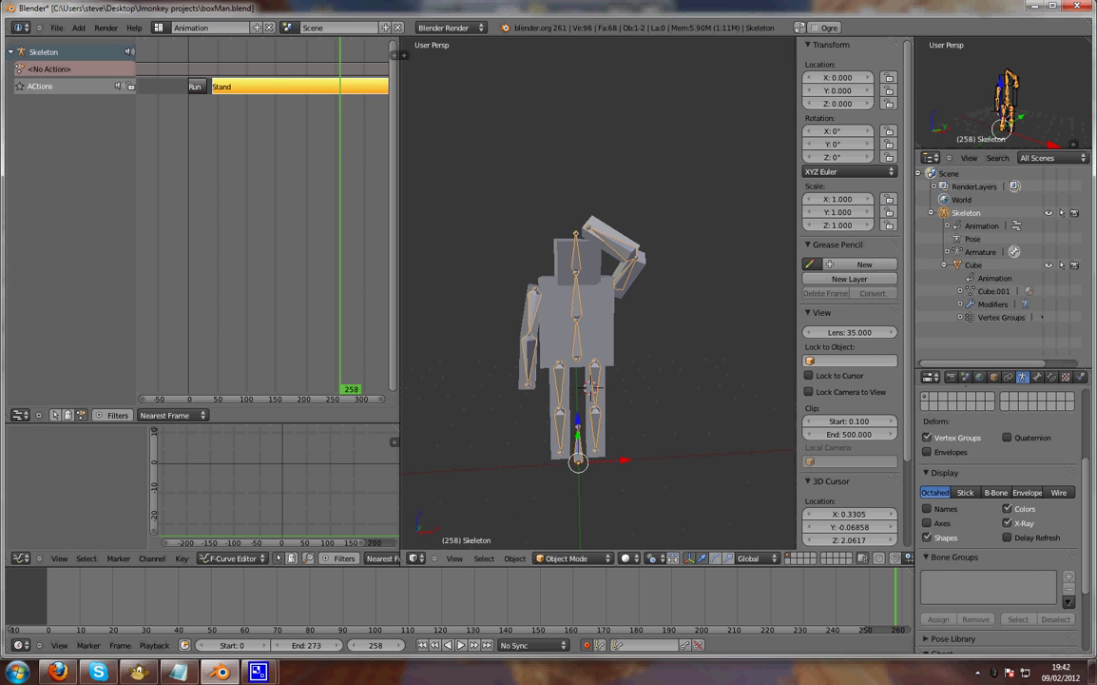
- Replace the NLA editor beside the character view with the DopeSheet's Action Editor
middle_click_drag(533, 314, 572, 316)
left_click(20, 415)
left_click(41, 359)
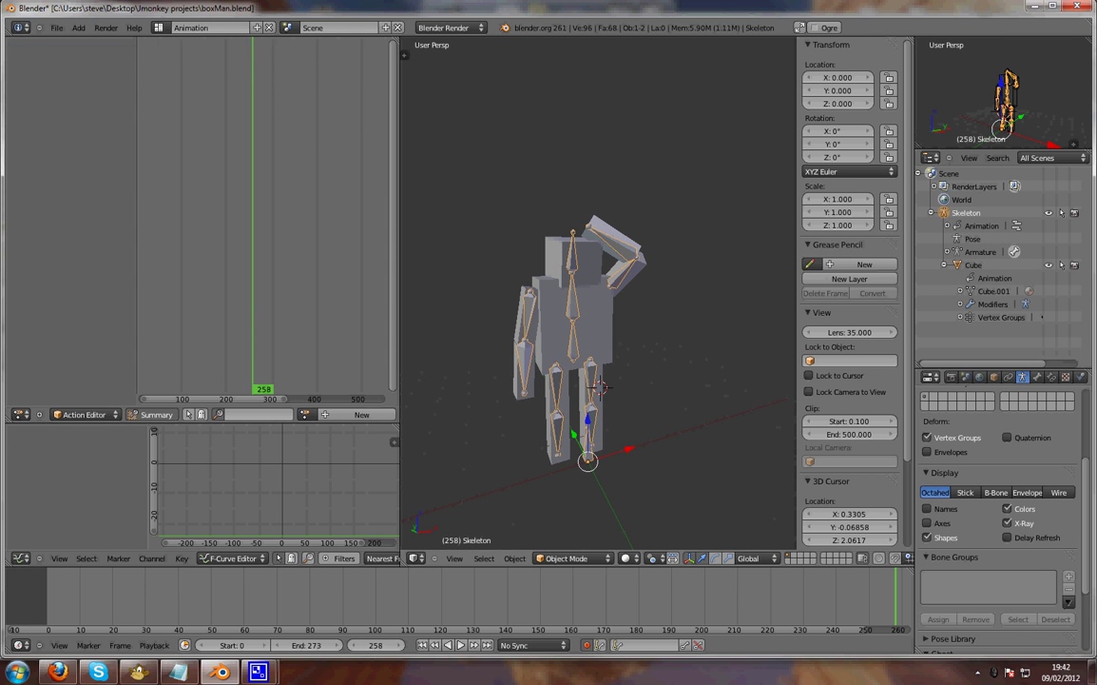
scroll(598, 294, "down", 1)
scroll(267, 218, "down", 10)
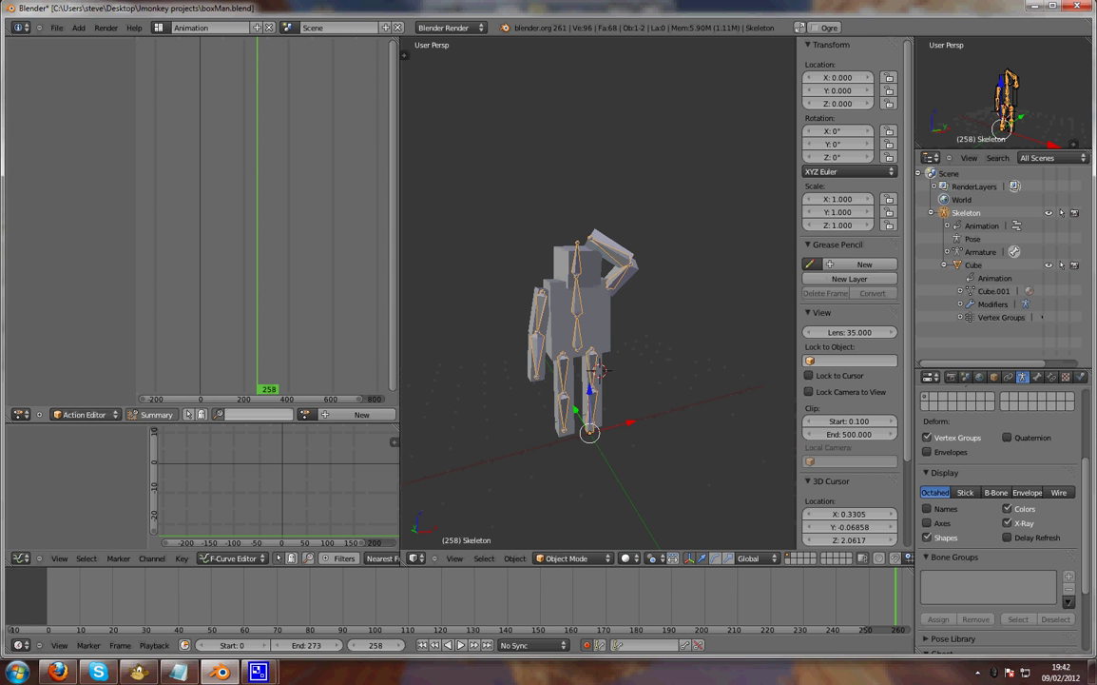
- Load the Run action in the Action Editor and scrub the timeline to frame 44
left_click(21, 415)
left_click(41, 359)
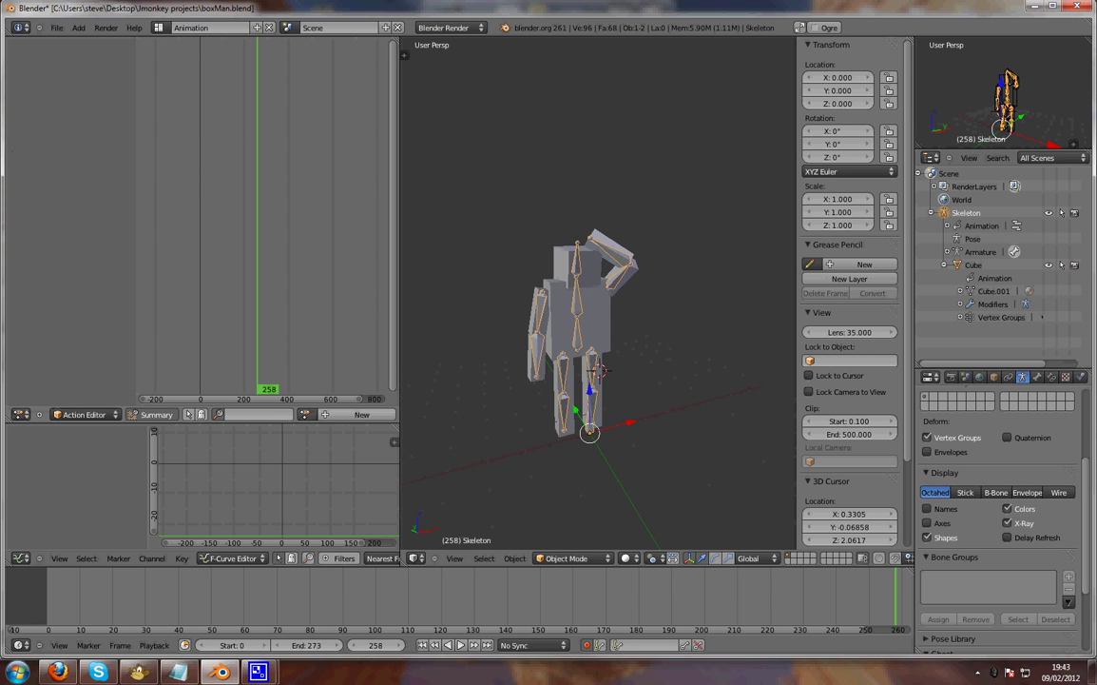
left_click(307, 415)
left_click(315, 434)
left_click(518, 596)
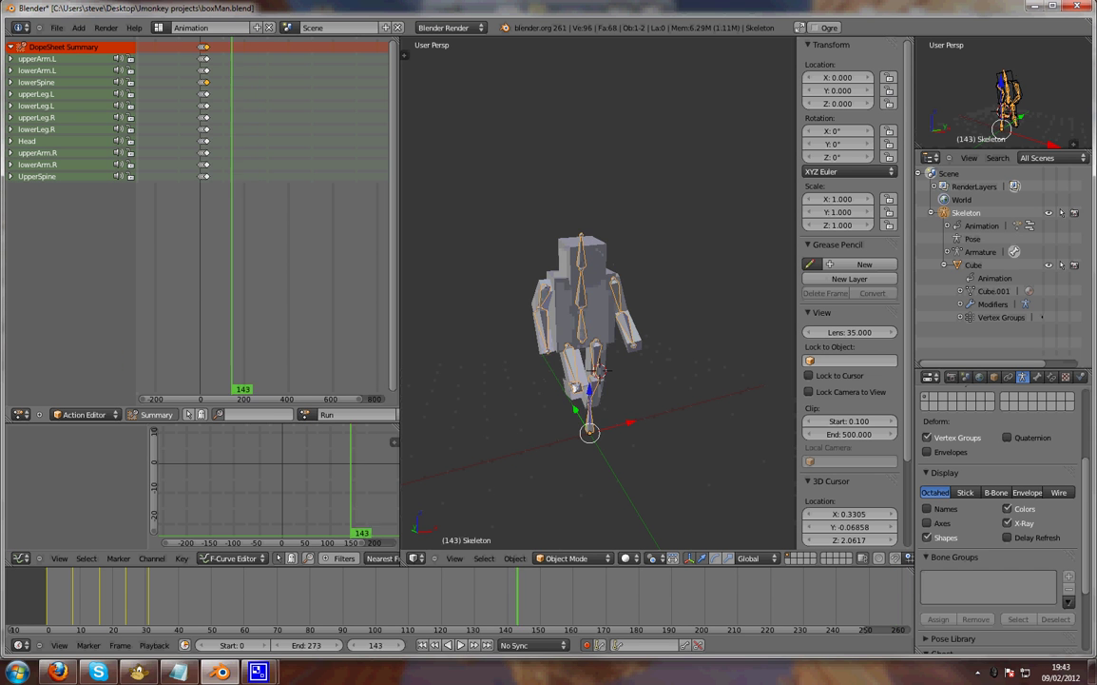
left_click_drag(517, 597, 192, 597)
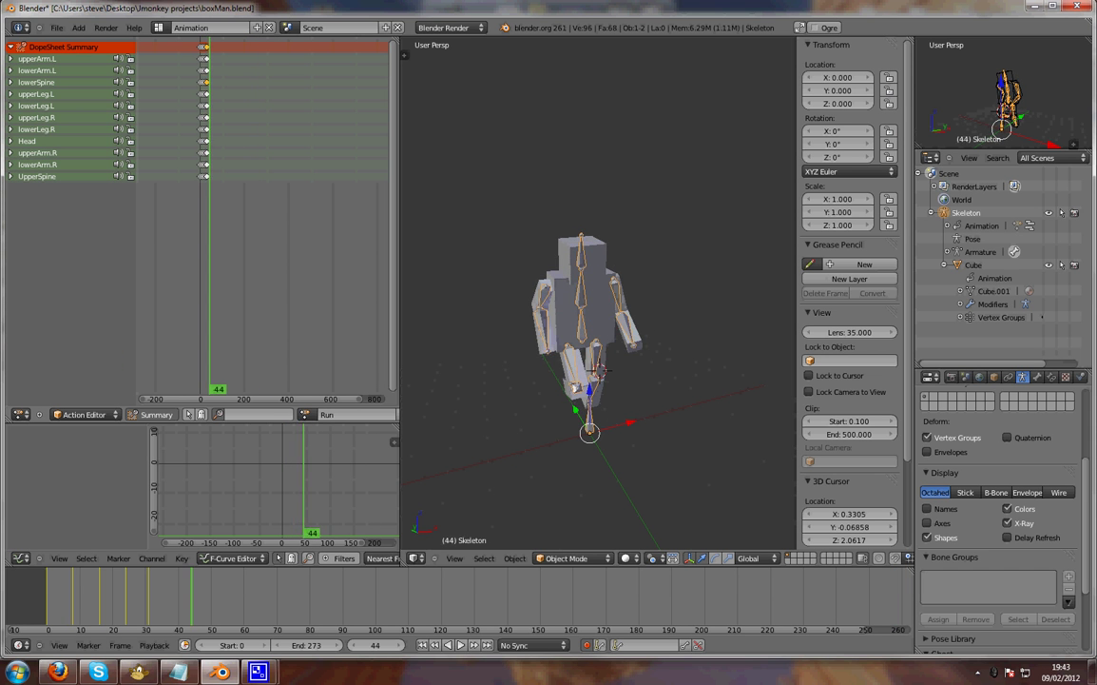
- Return to frame 0, load the Stand action for the skeleton and play it back
mouse_move(203, 285)
left_mouse_down()
mouse_move(265, 285)
mouse_move(199, 286)
left_mouse_up()
left_click(304, 413)
left_click(314, 473)
scroll(599, 294, "up", 2)
middle_click_drag(586, 399, 577, 296, "shift")
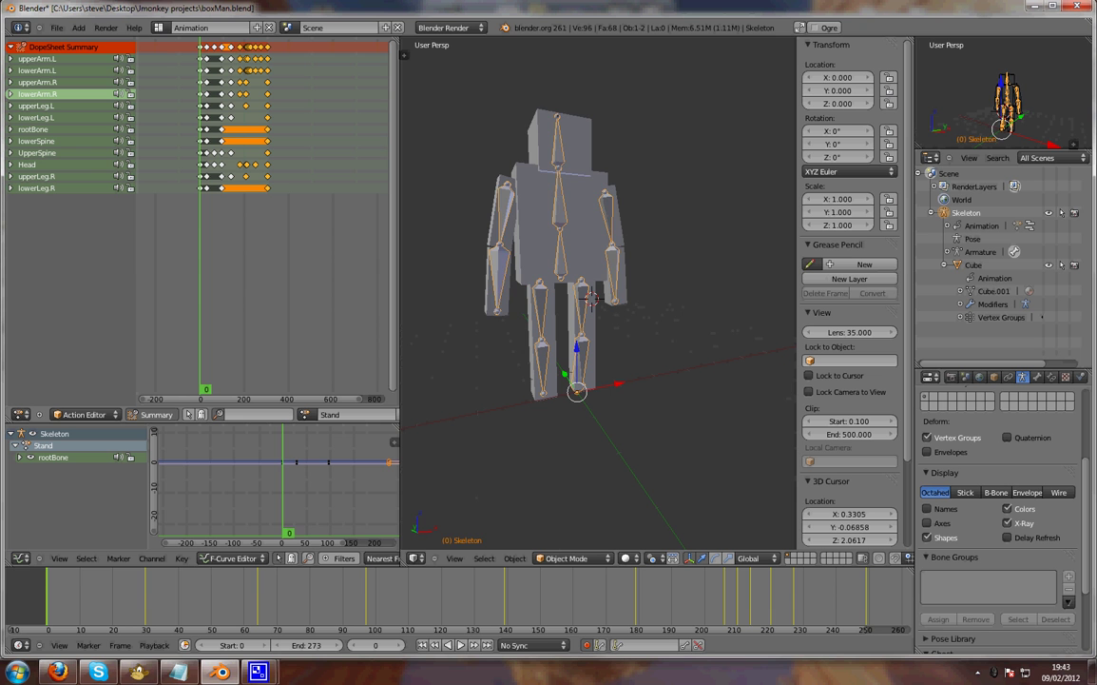
key("alt+a")
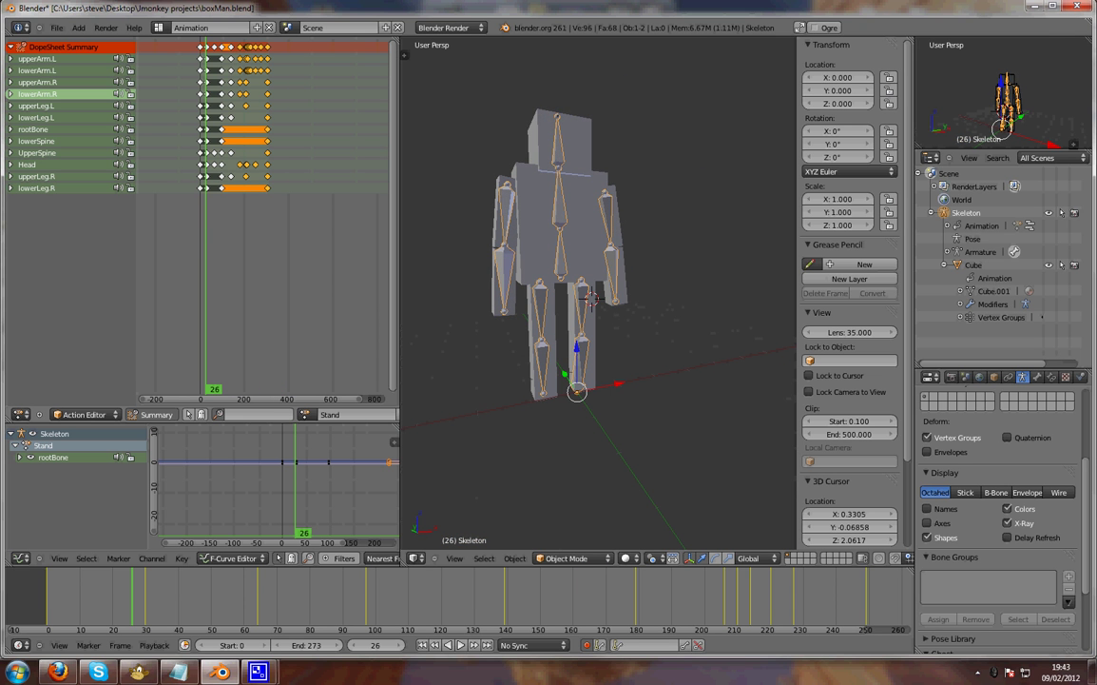
- In the NLA Editor, push the active Stand action down into a strip and delete that duplicate strip
left_click(21, 413)
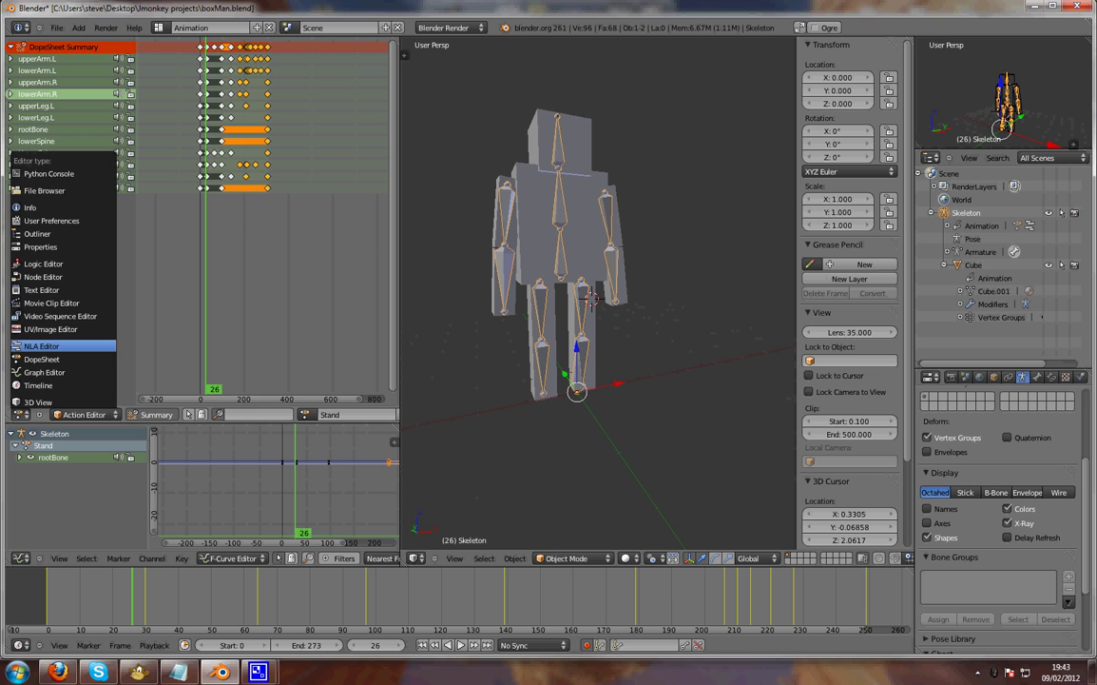
left_click(42, 345)
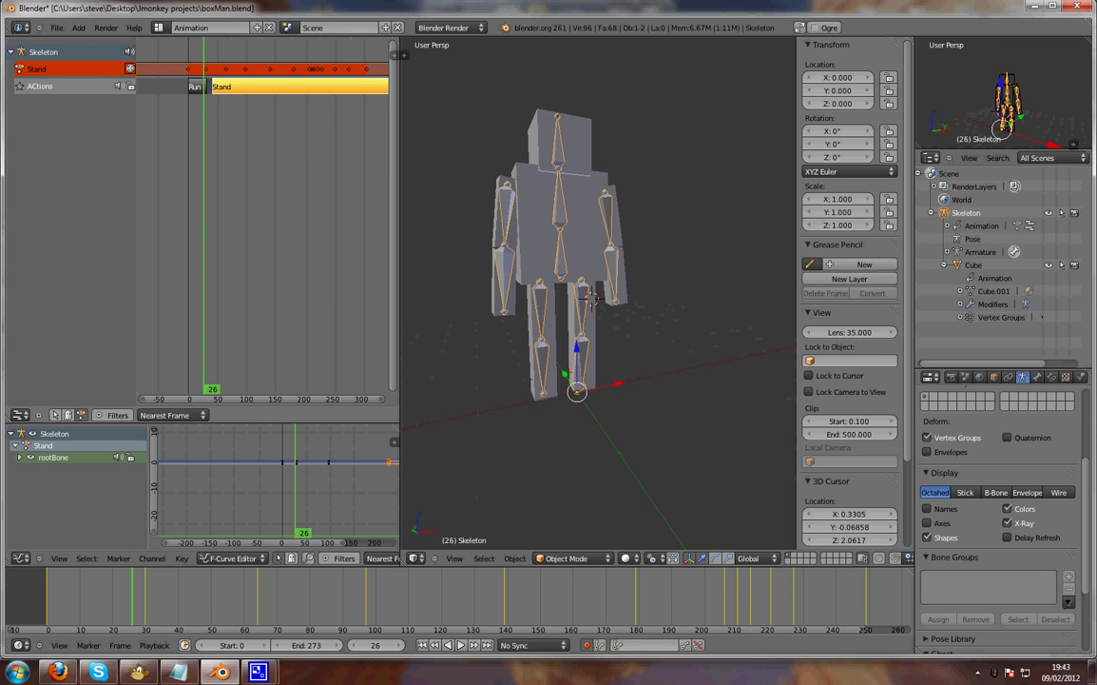
left_click(130, 68)
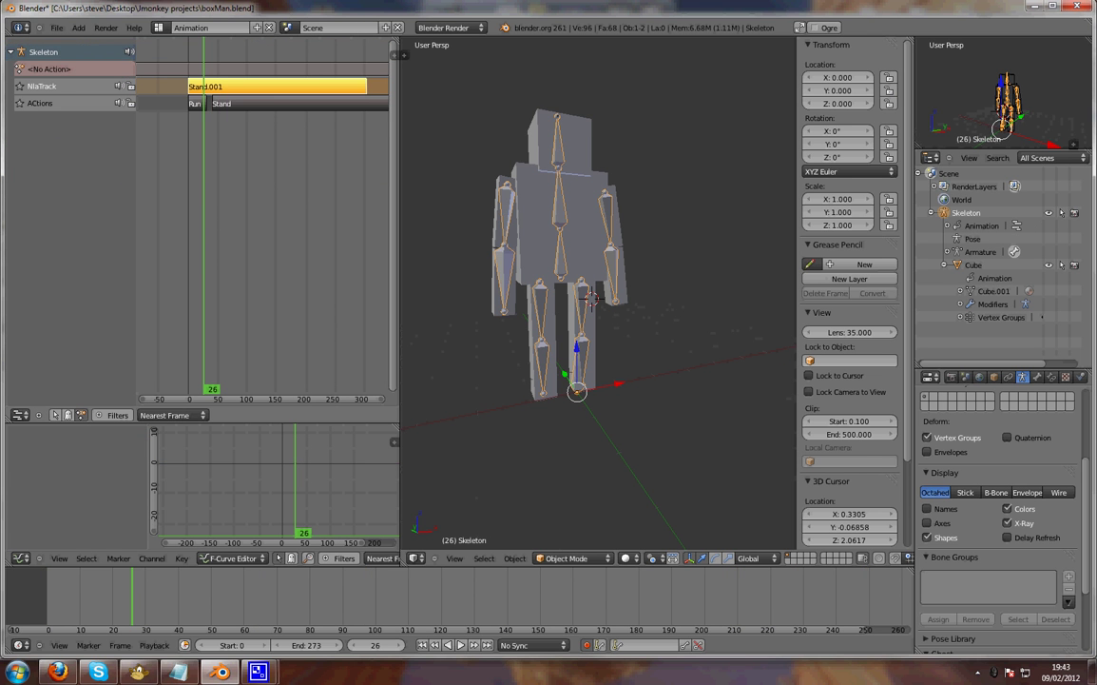
key("x")
key("x")
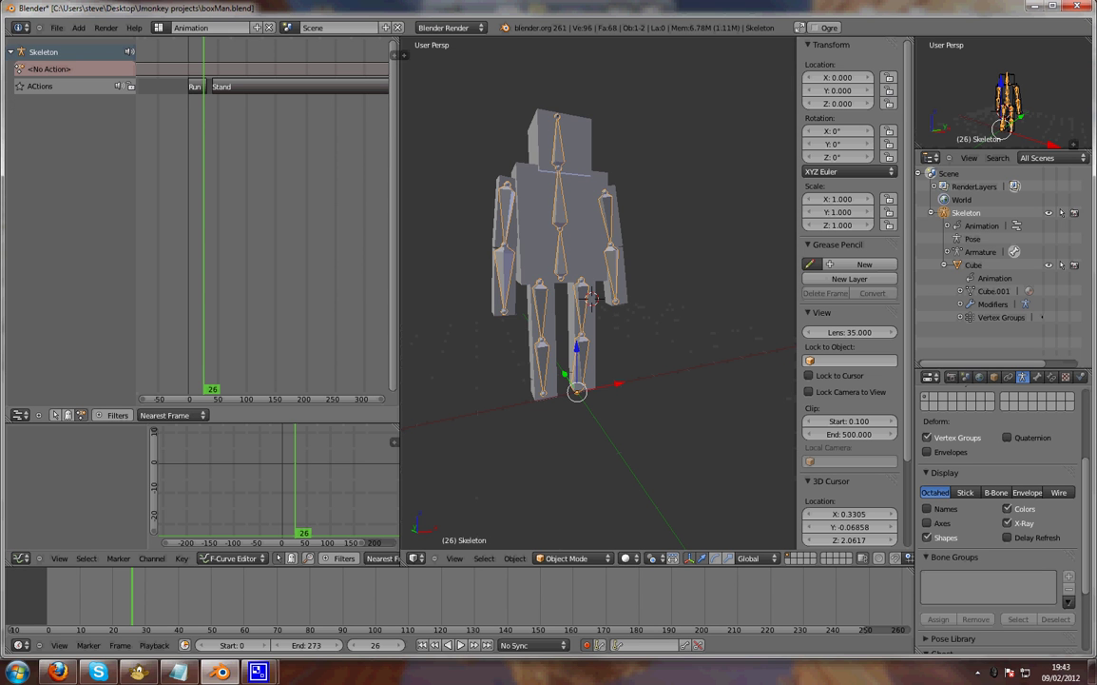
- Play the Run and Stand strips of the ACtions track from the first frame
key("shift+Left")
key("alt+a")
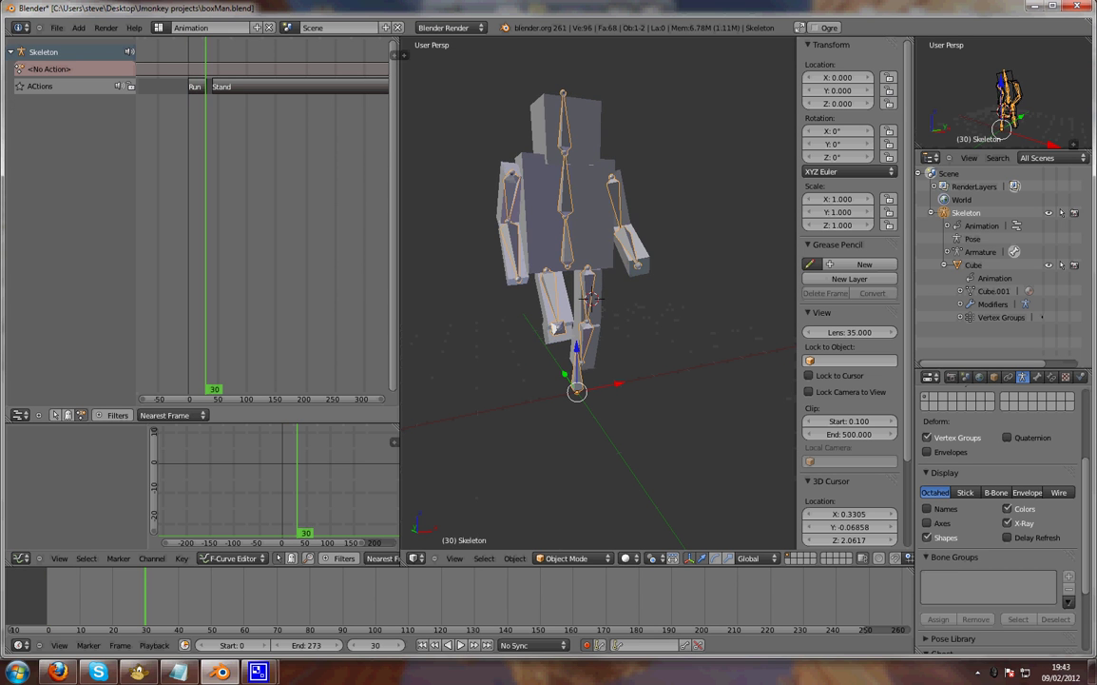
key("Escape")
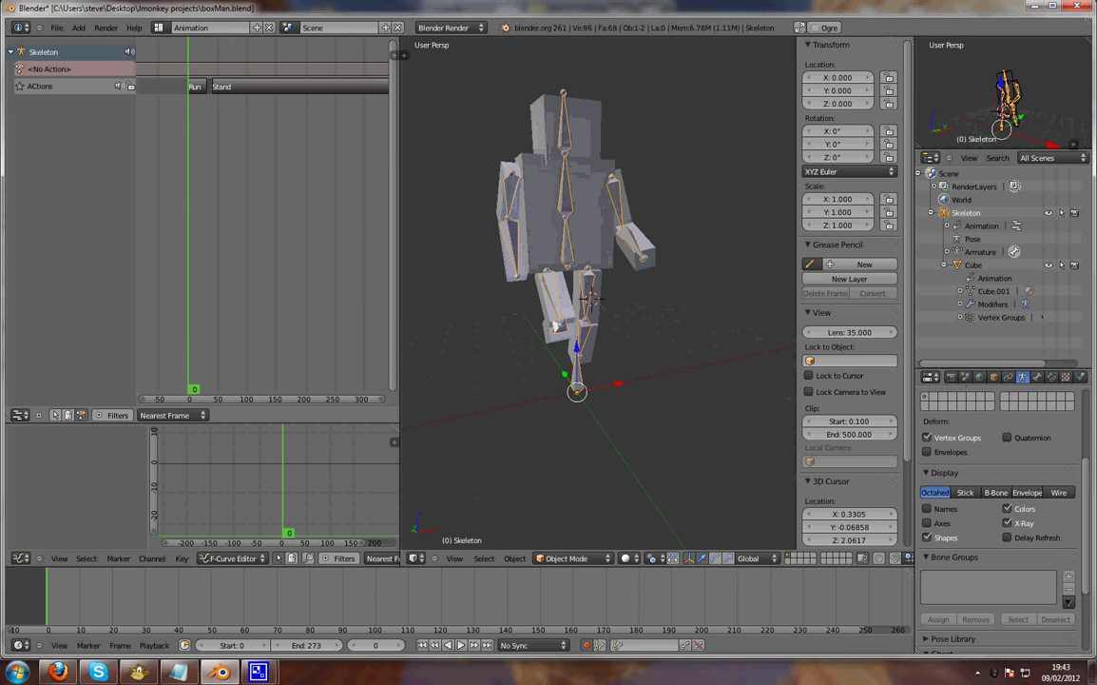
scroll(263, 238, "down", 4)
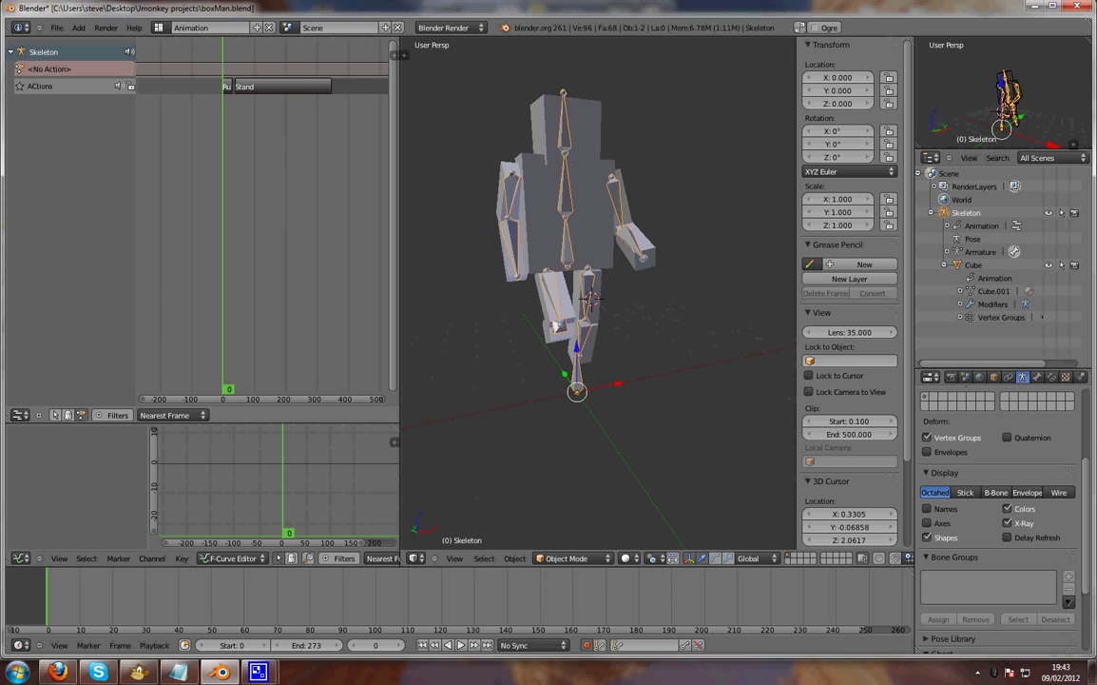
key("alt+a")
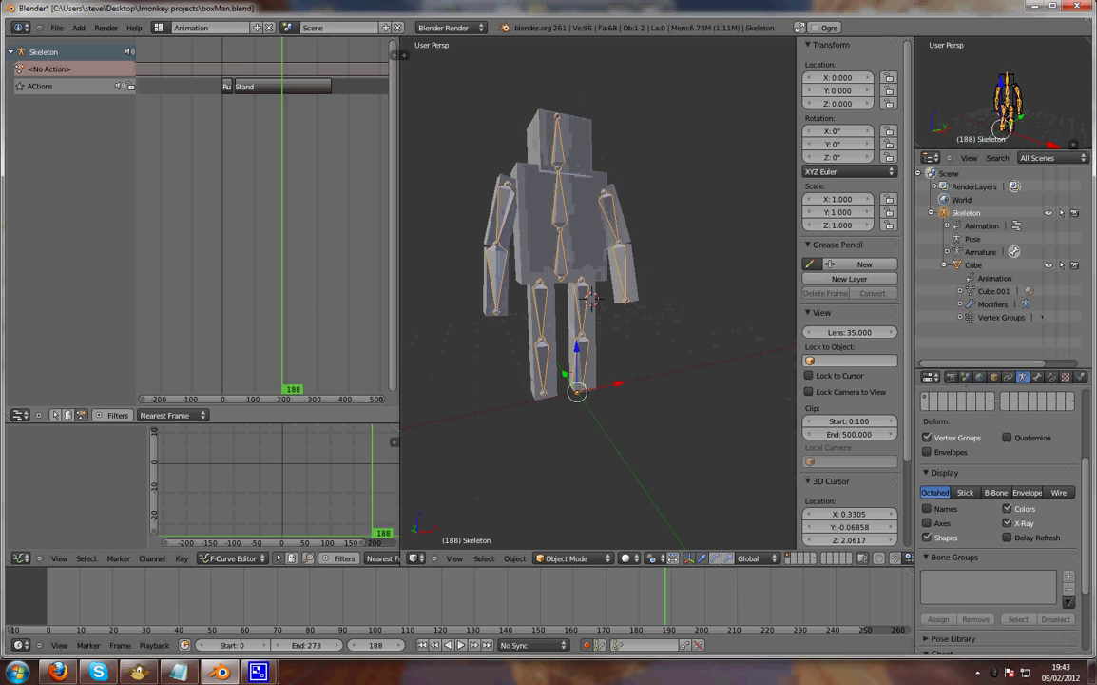
- Select the Stand strip, view its strip properties in the NLA Editor and hide them again
right_click(284, 86)
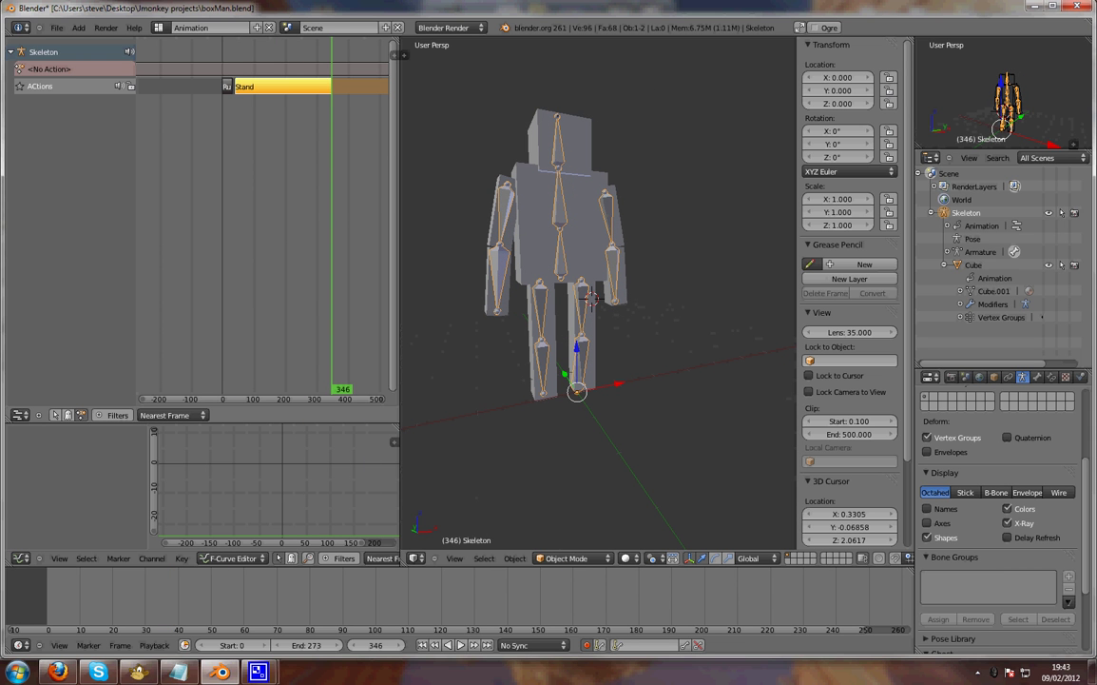
key("n")
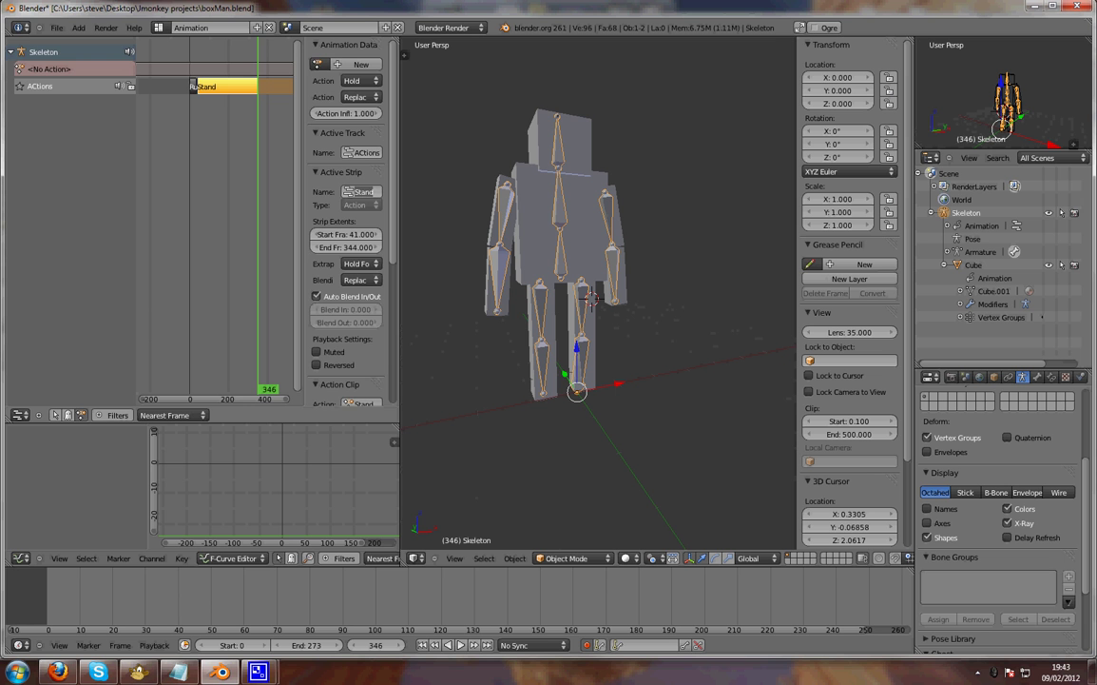
key("n")
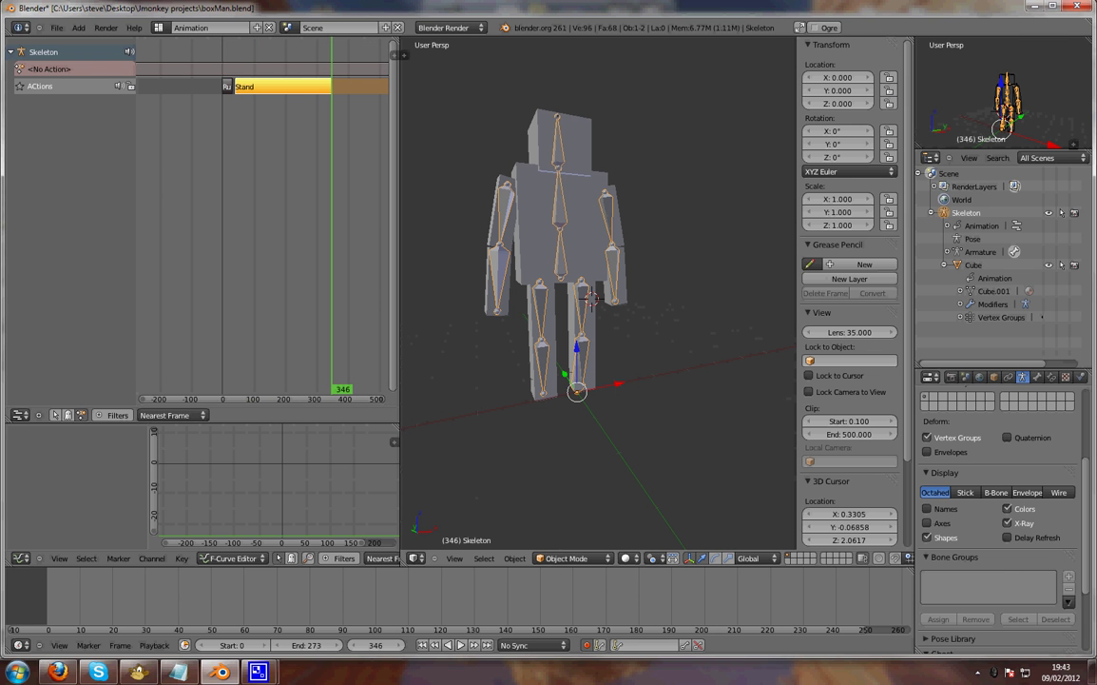
- Change the screen layout to UV Editing
mouse_move(609, 310)
middle_mouse_down()
mouse_move(557, 304)
mouse_move(592, 300)
middle_mouse_up()
left_click(195, 27)
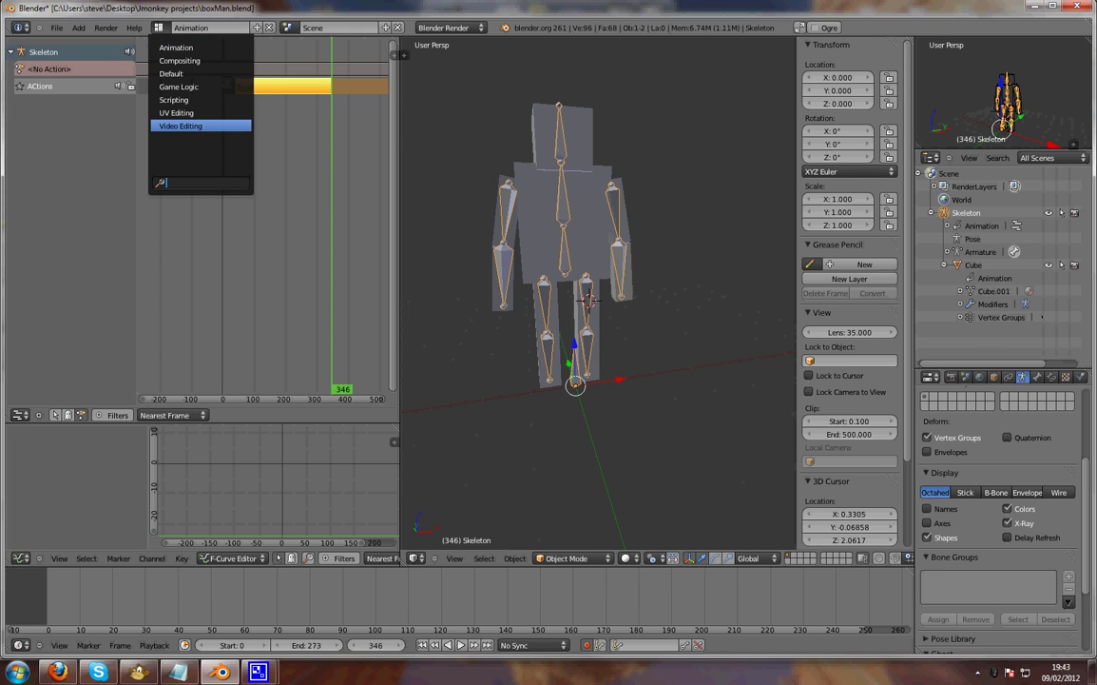
left_click(177, 114)
scroll(818, 336, "down", 2)
middle_click_drag(818, 336, 775, 312)
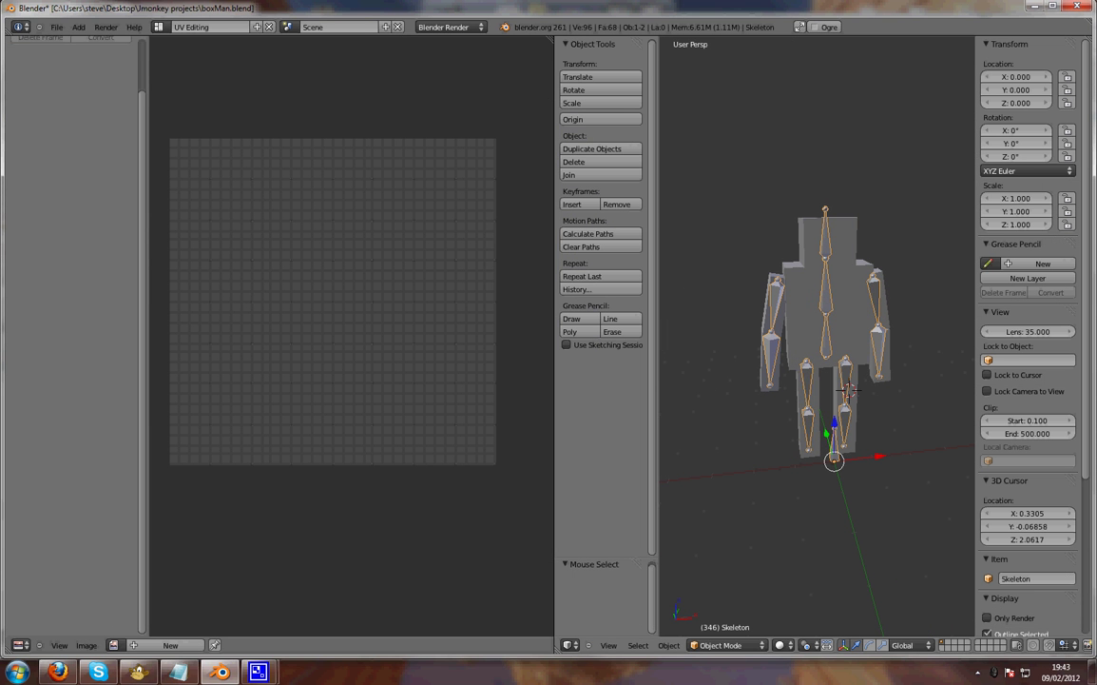
- Select the Cube mesh, enter Edit Mode and select all of its faces to display the UV layout
right_click(805, 306)
middle_click_drag(805, 306, 765, 275, "shift")
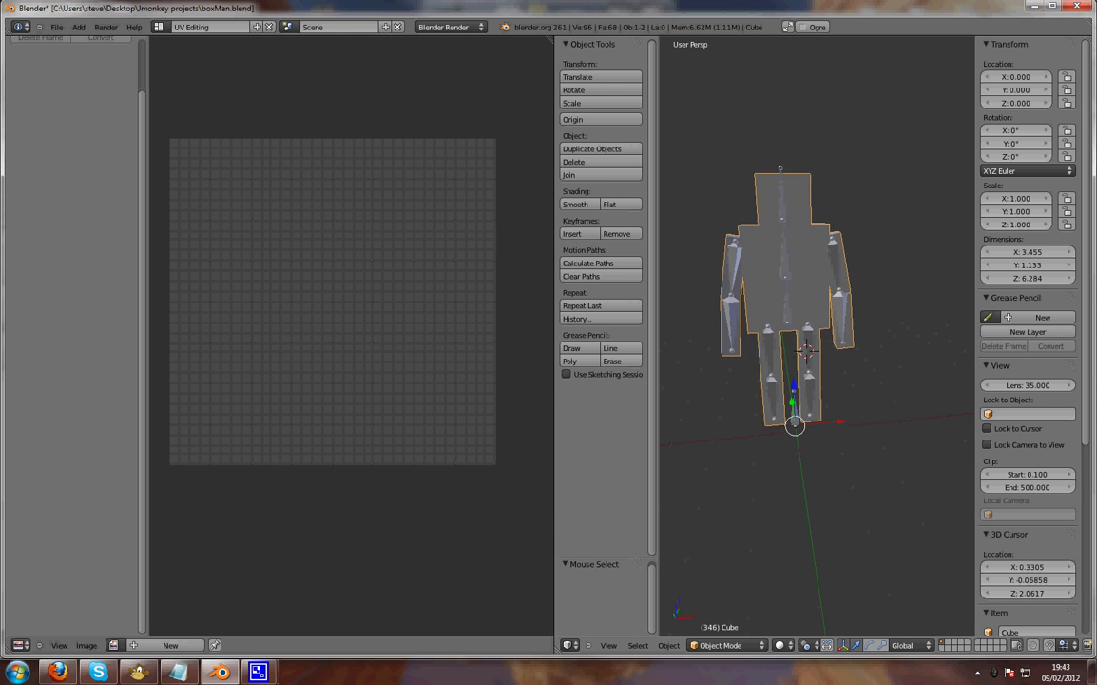
key("Tab")
middle_click_drag(808, 353, 808, 346)
key("a")
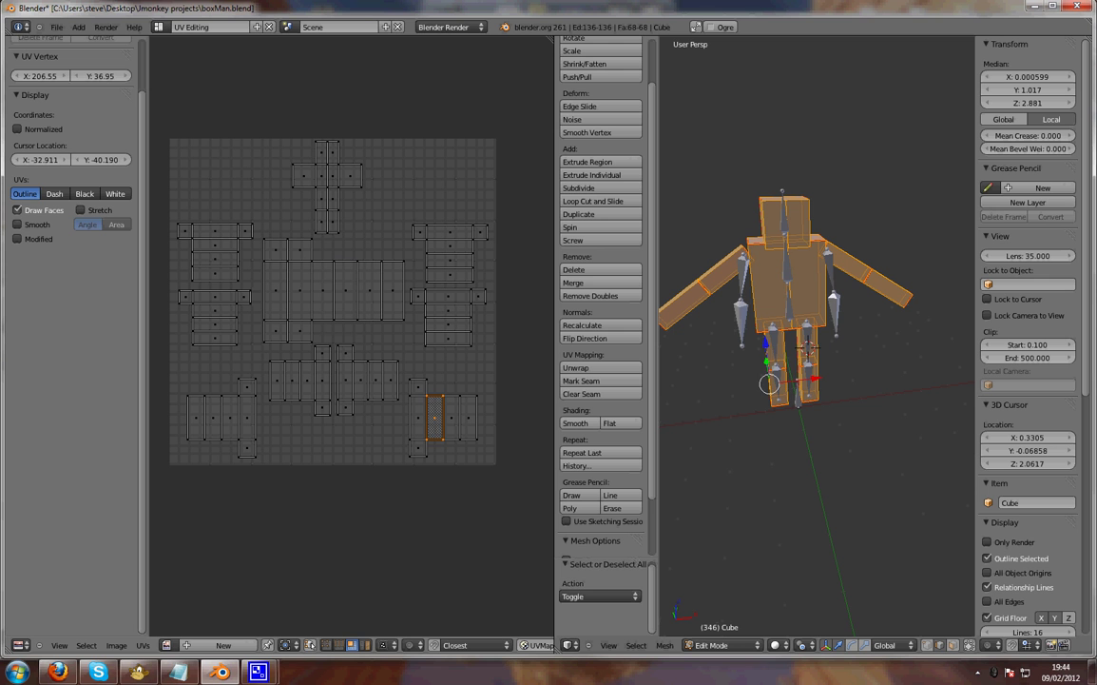
- Examine the UV layout by selecting individual faces of the torso and arm islands
right_click(346, 290)
right_click(481, 232)
right_click(450, 232)
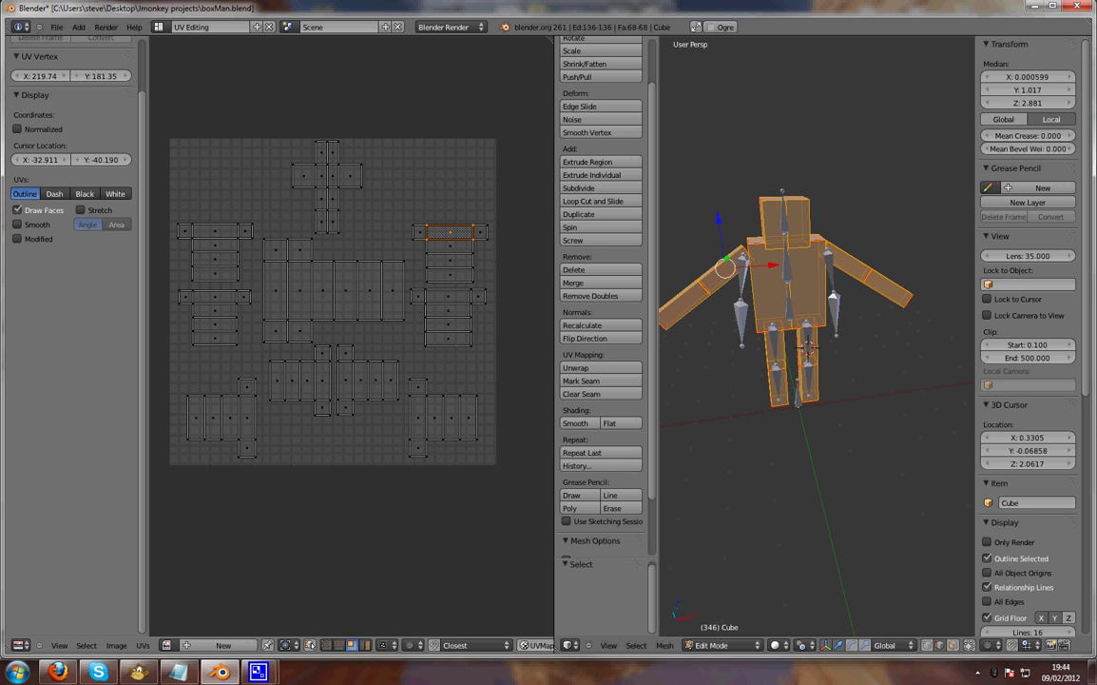
right_click(451, 246)
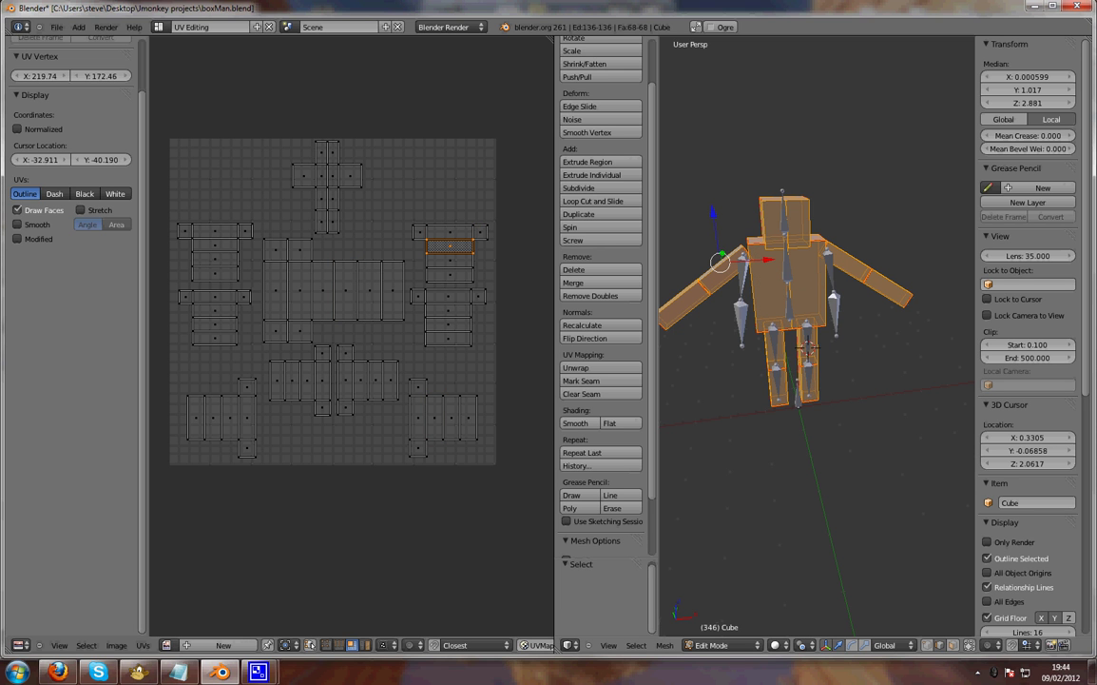
- Change the screen layout to Default and look through the Cube's object settings
left_click(159, 27)
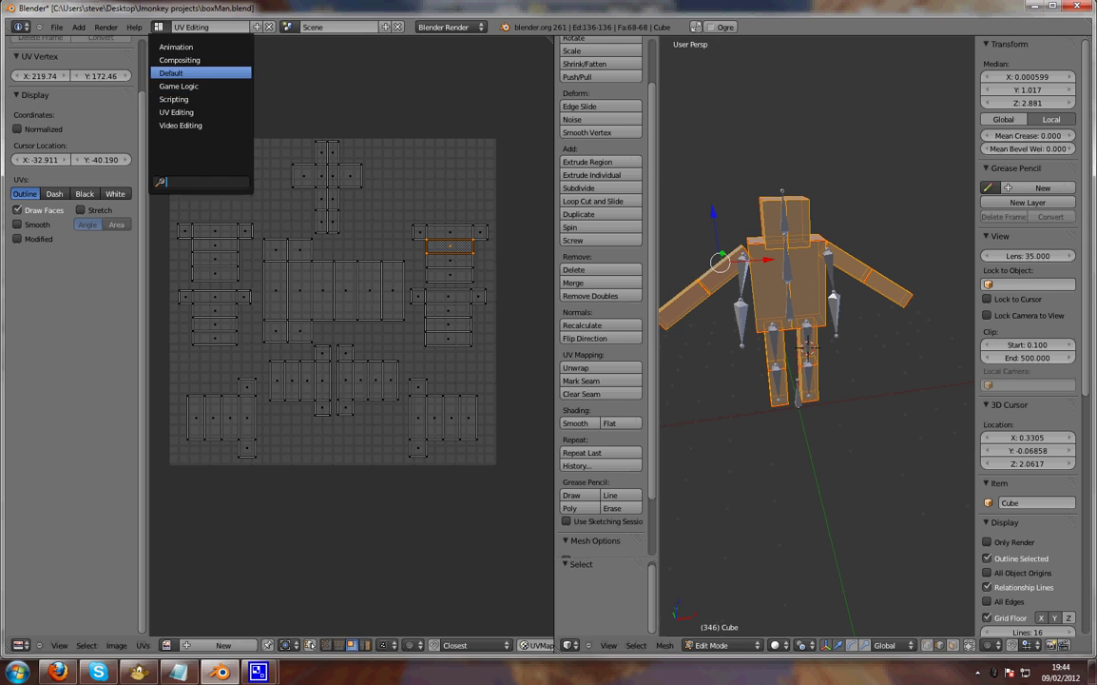
left_click(176, 72)
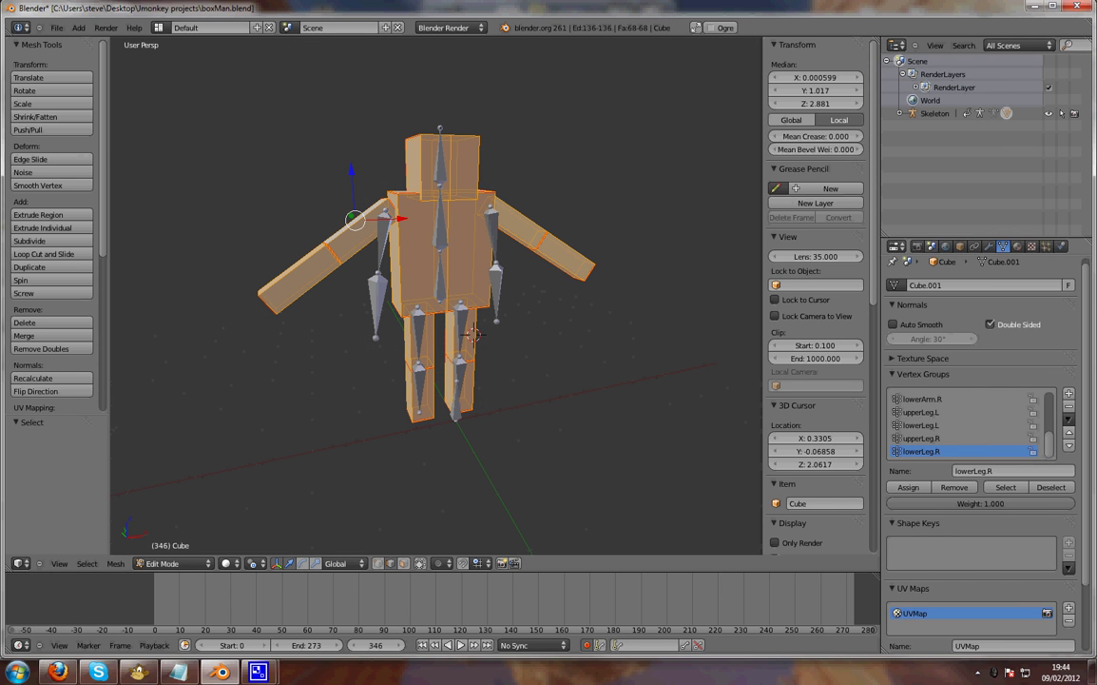
left_click(961, 246)
scroll(984, 428, "down", 10)
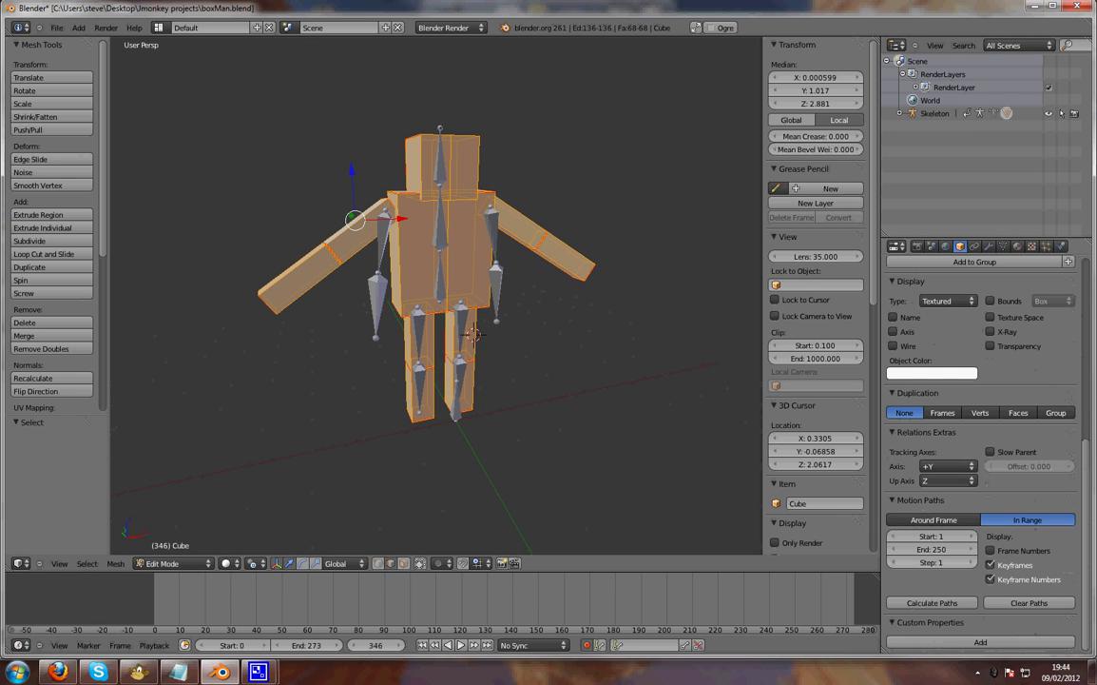
- Select an edge at the base of the head and view the mesh's Clouds texture settings
right_click(455, 191)
left_click(1032, 246)
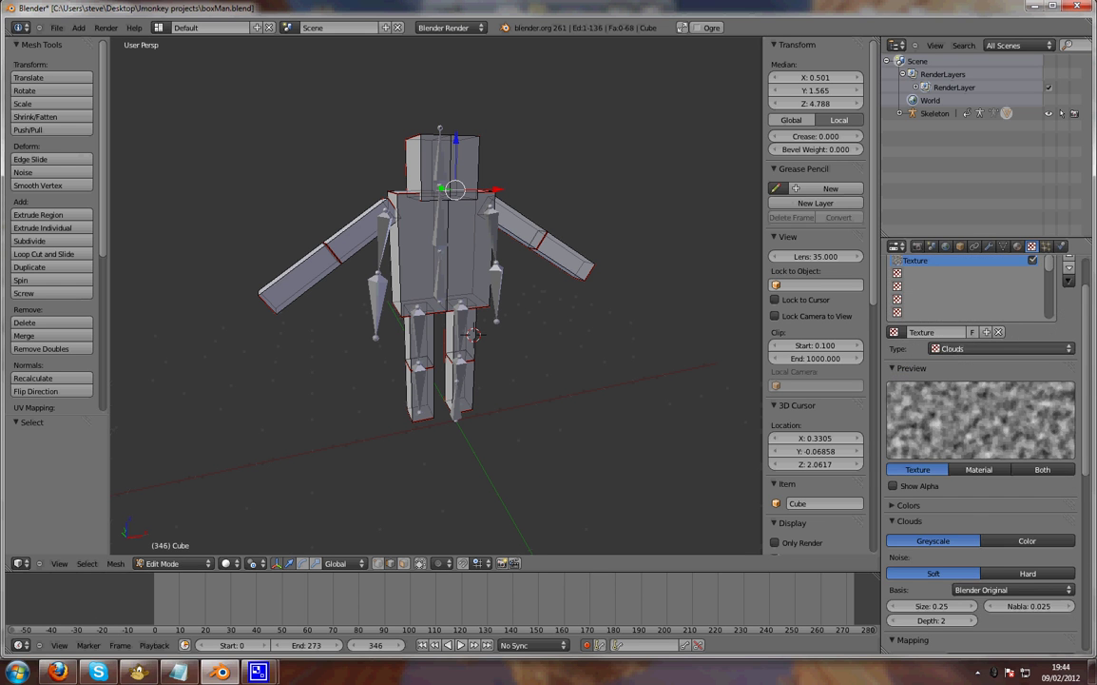
scroll(982, 428, "down", 3)
- Review the Cube's material settings and compare them with its texture settings
left_click(1017, 246)
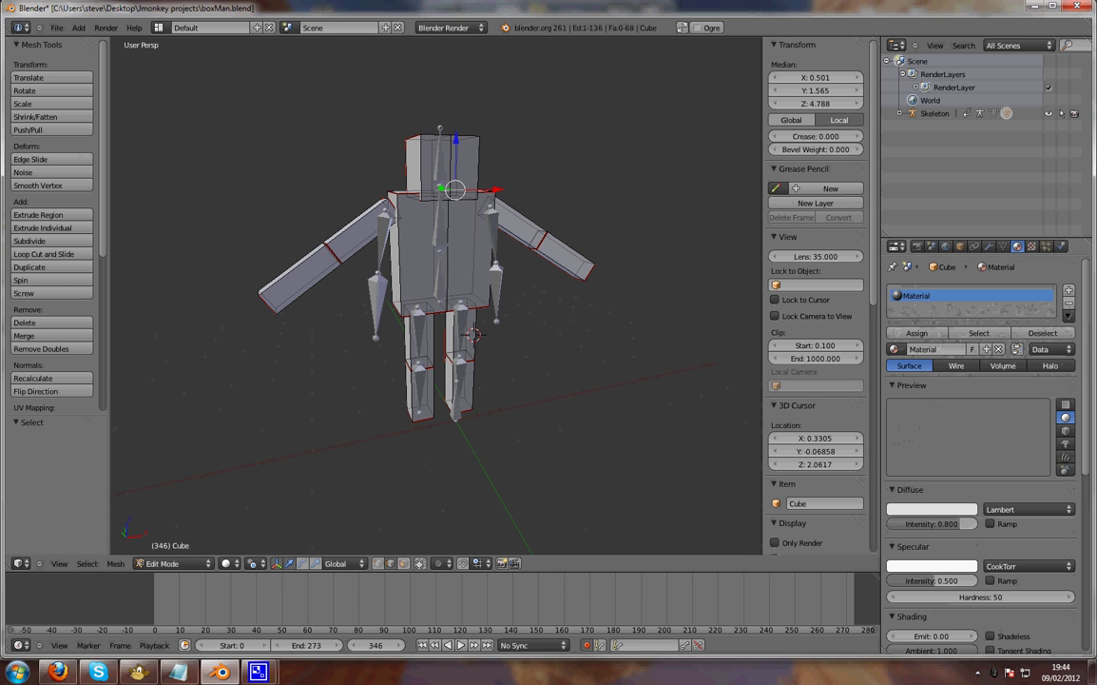
scroll(980, 428, "down", 1)
scroll(816, 314, "down", 2)
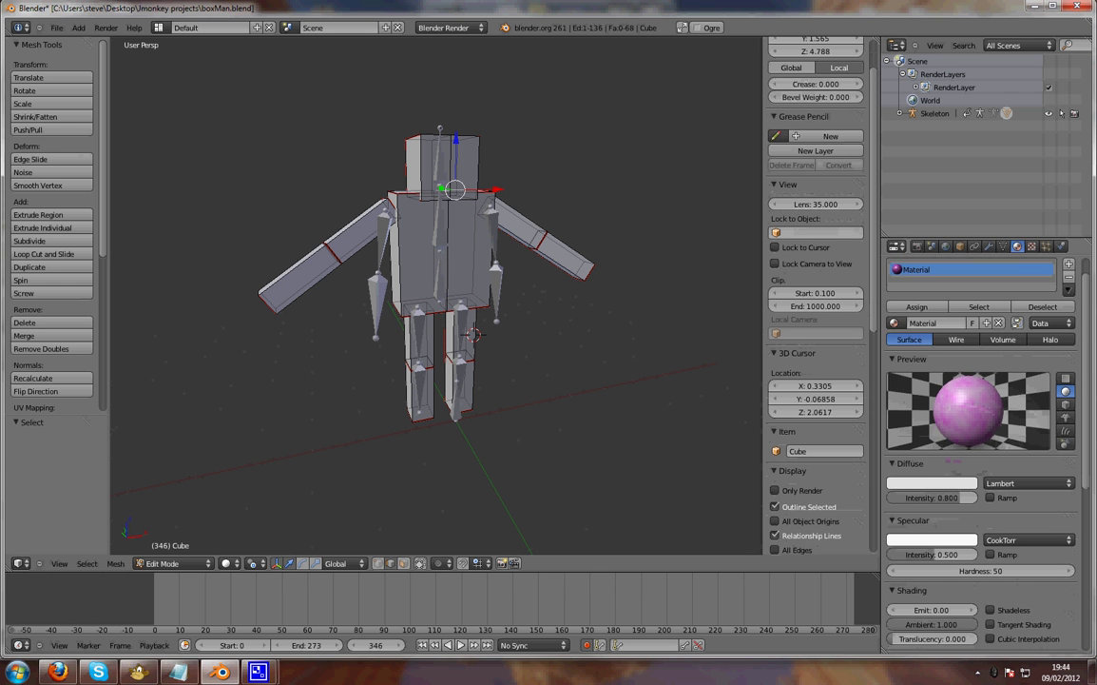
scroll(475, 285, "up", 3)
scroll(475, 285, "down", 7)
scroll(980, 409, "up", 1)
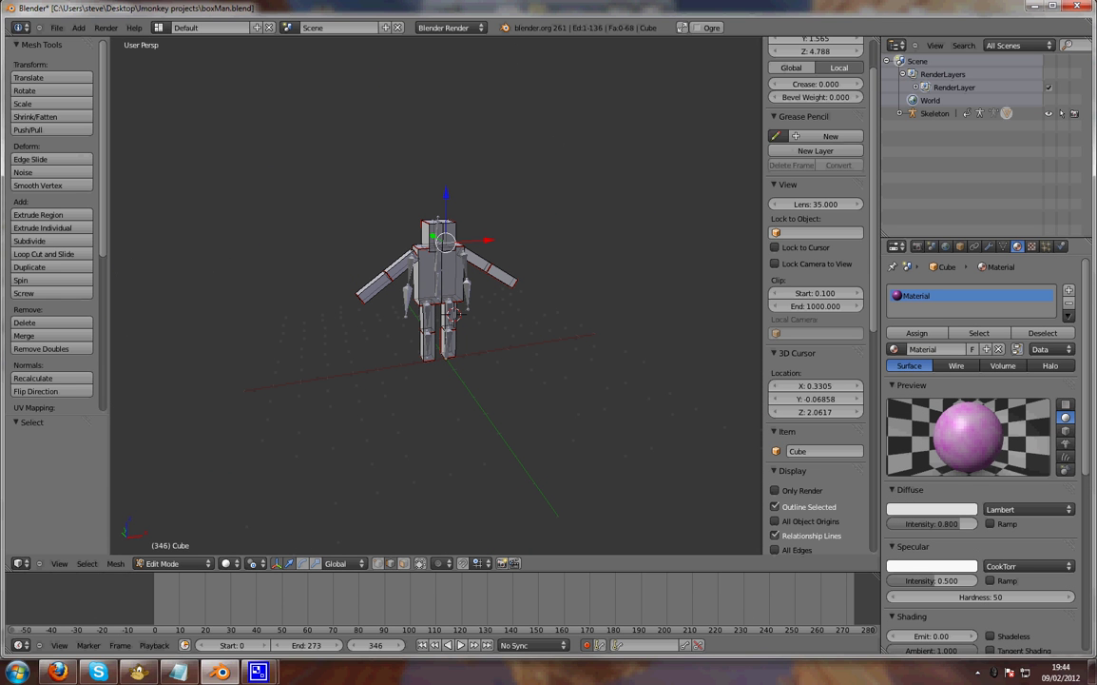
left_click(1032, 246)
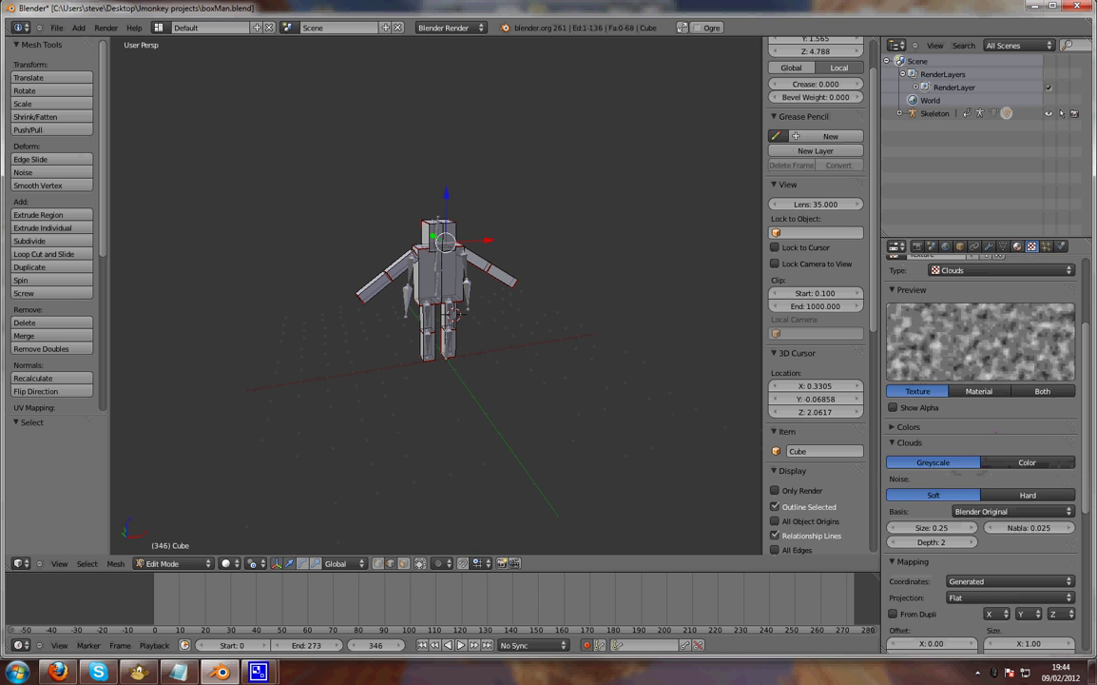
left_click(1018, 246)
scroll(437, 285, "up", 3)
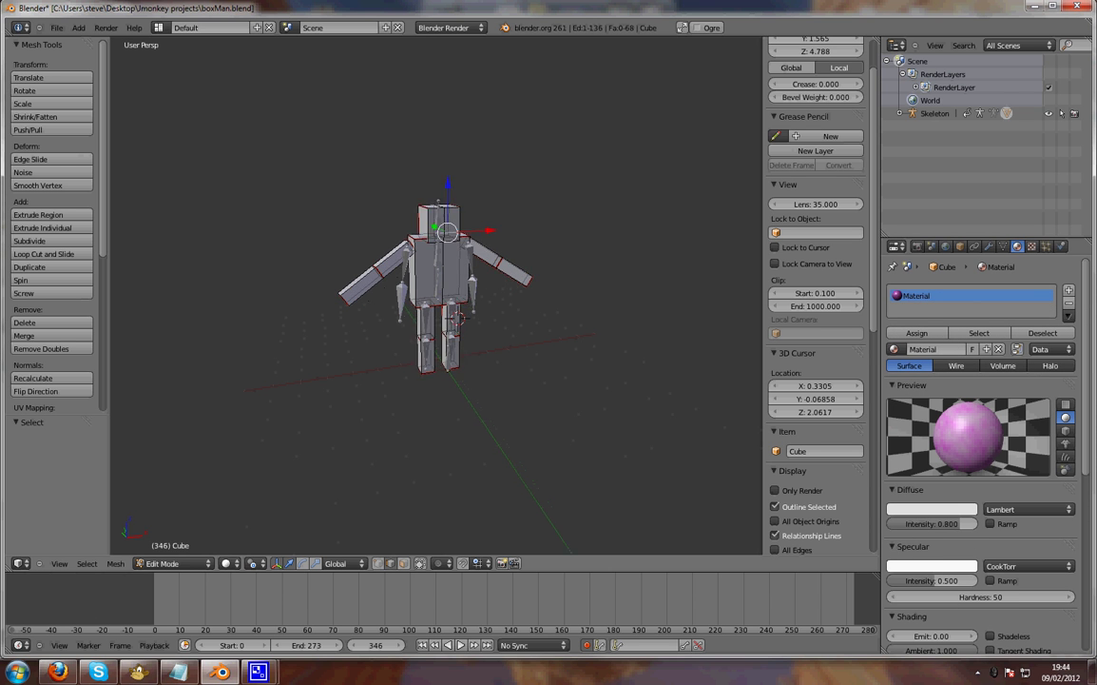
- Switch the screen layout back to UV Editing
middle_click_drag(437, 286, 458, 287)
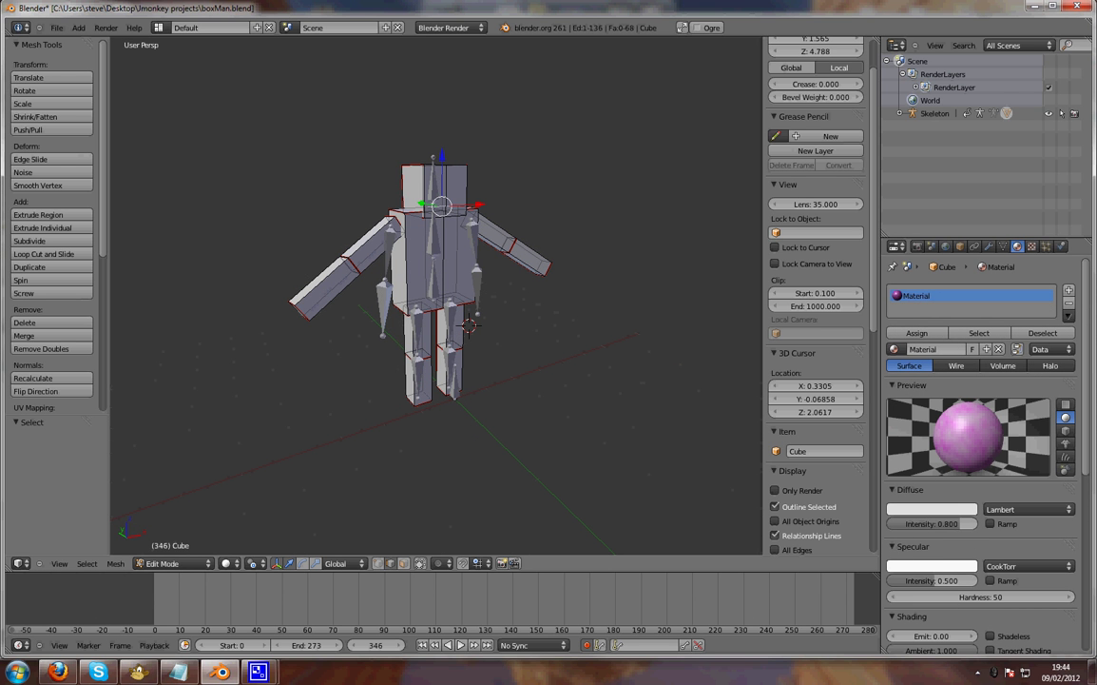
middle_click_drag(458, 287, 532, 285)
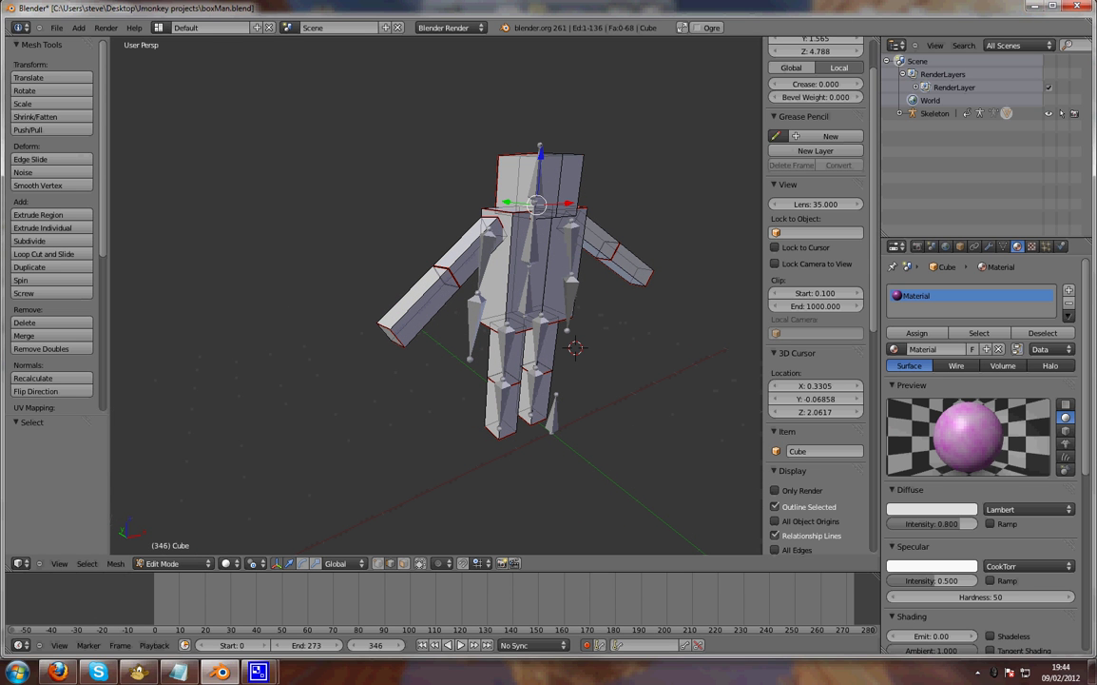
left_click(158, 27)
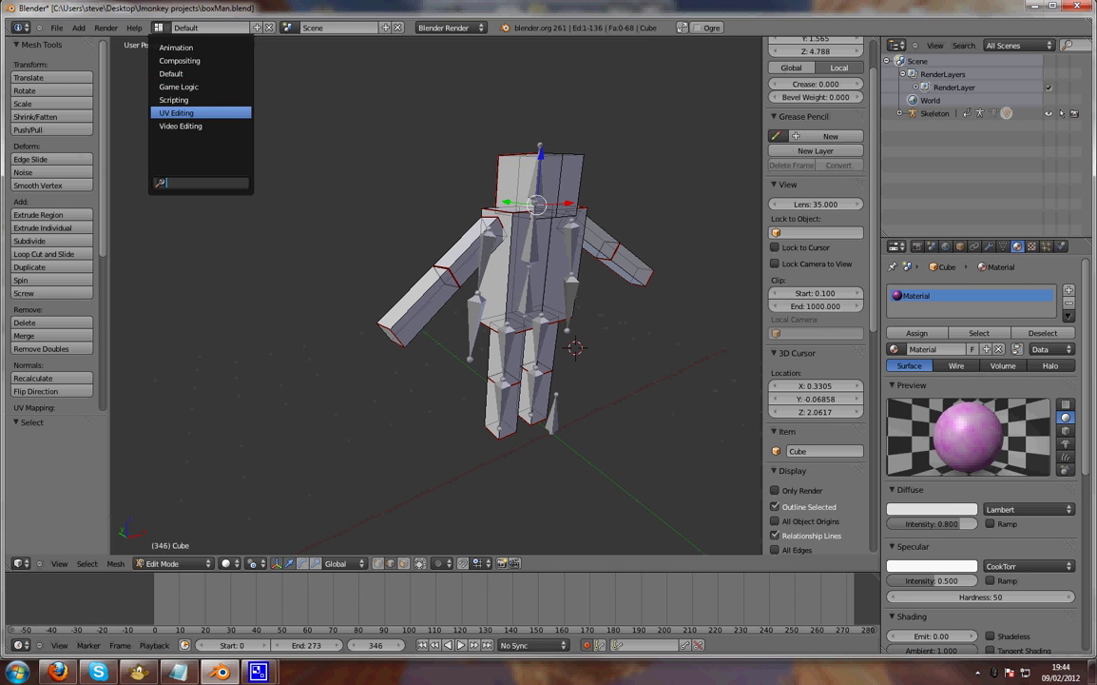
left_click(181, 112)
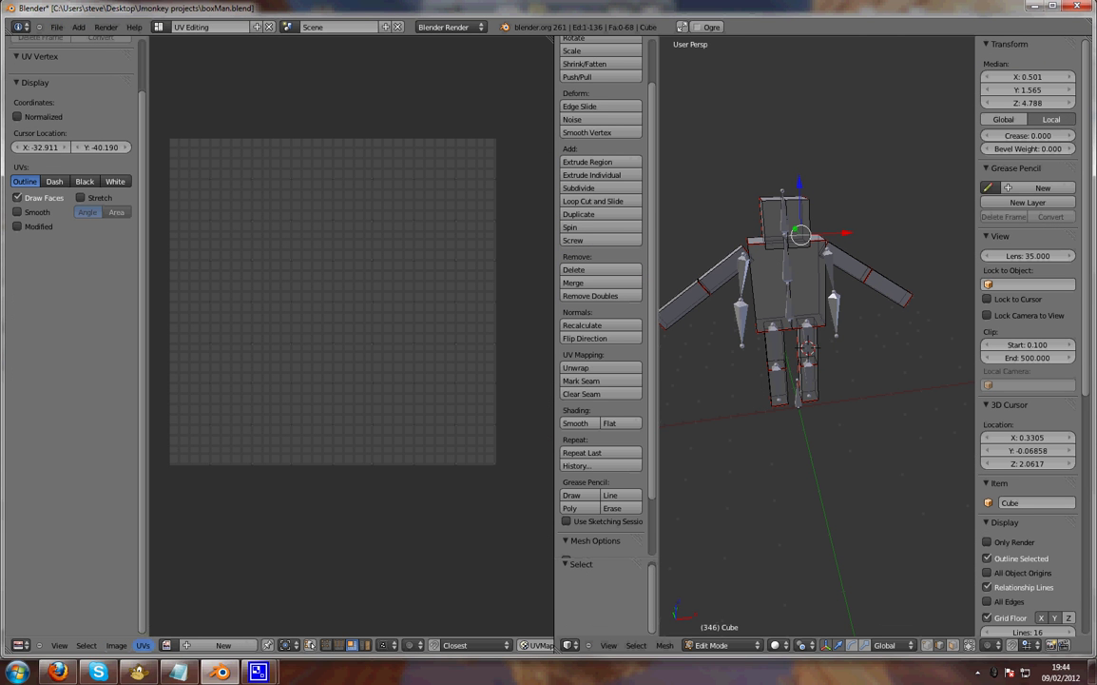
- View the Export UV Layout command for the mesh and minimize Blender and the jMonkeyEngine SDK to reach the desktop
left_click(143, 645)
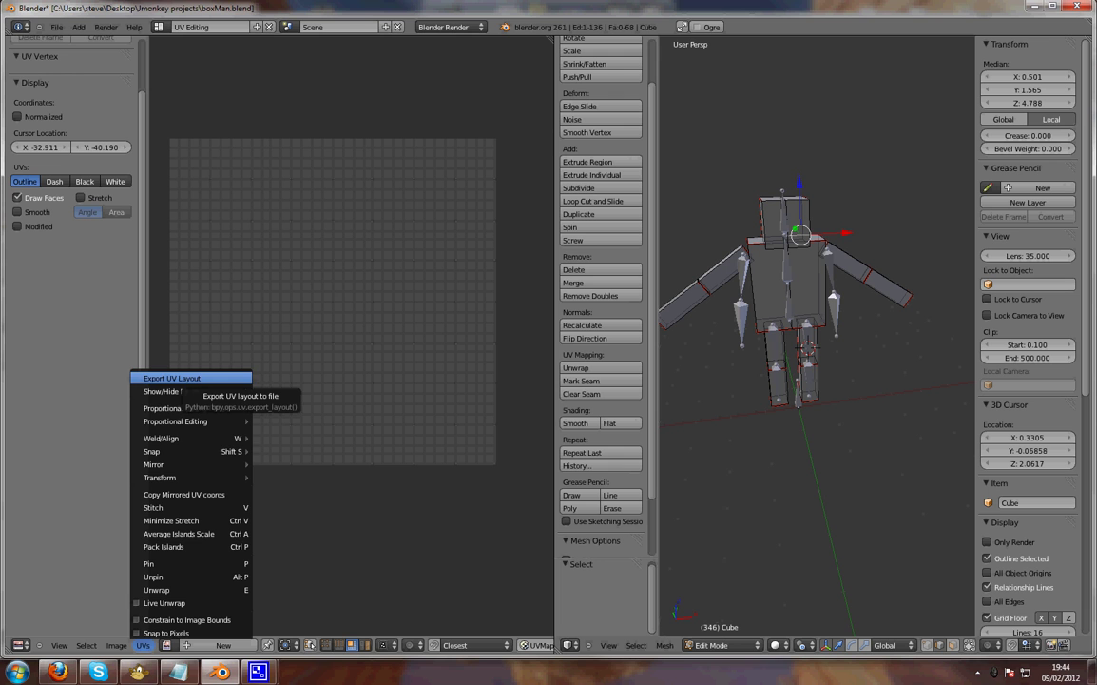
left_click(1035, 6)
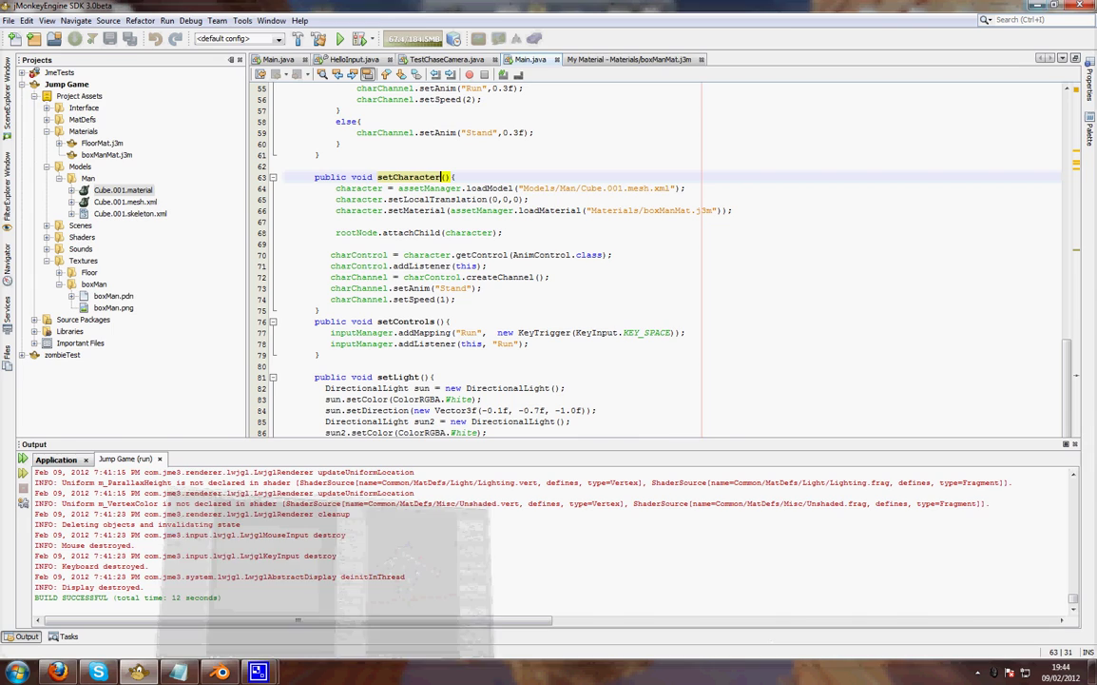
left_click(1037, 6)
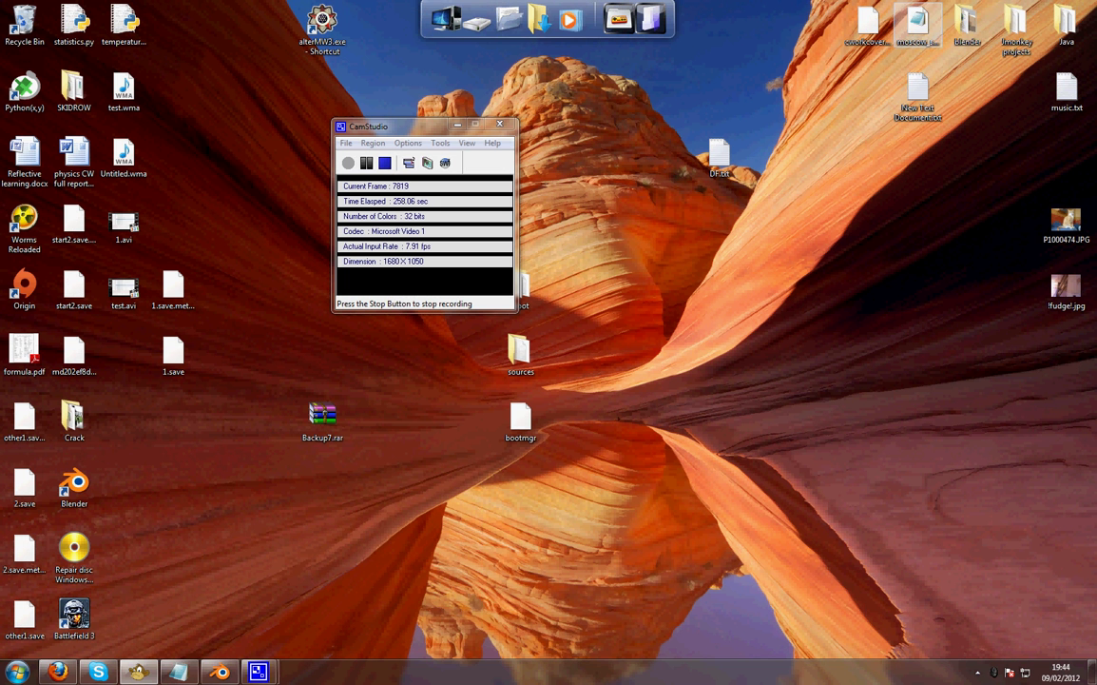
- Open boxMan.pdn in Paint.NET from the Jmonkey projects folder, under Jump Game > assets > Textures > boxMan
double_click(1016, 29)
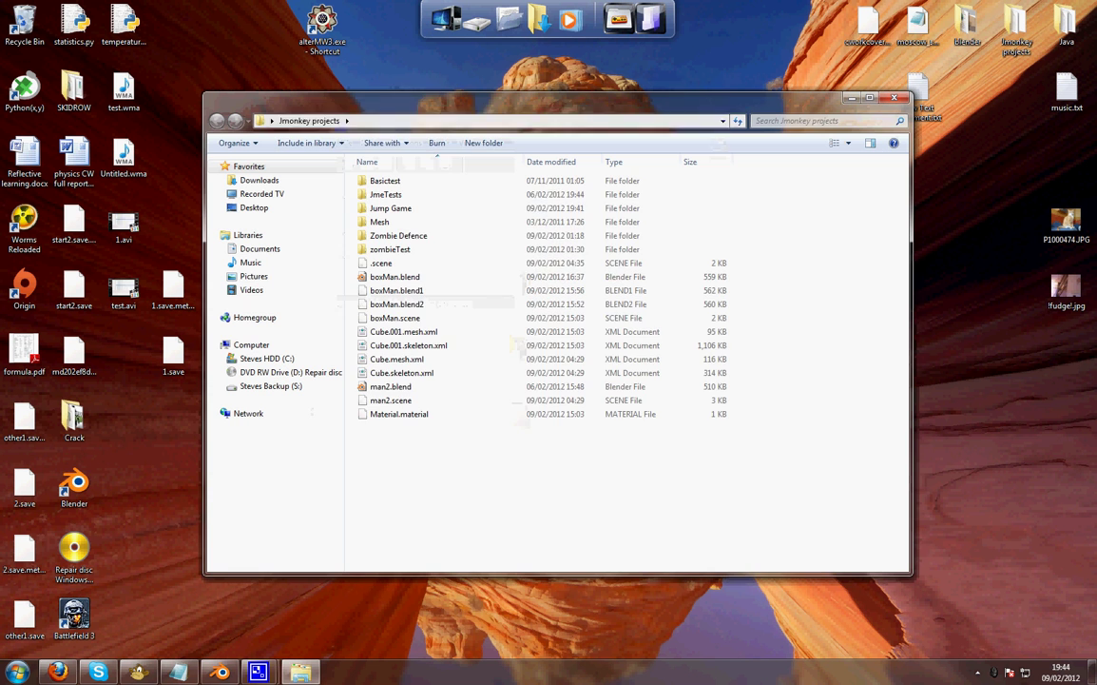
double_click(391, 208)
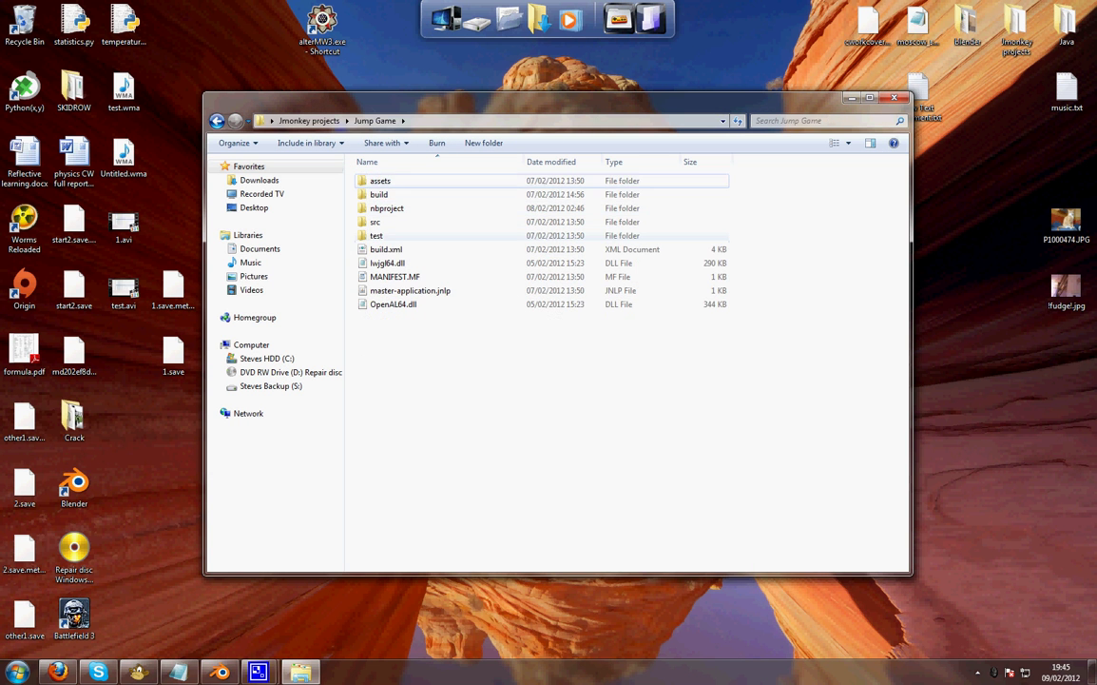
double_click(381, 180)
double_click(385, 276)
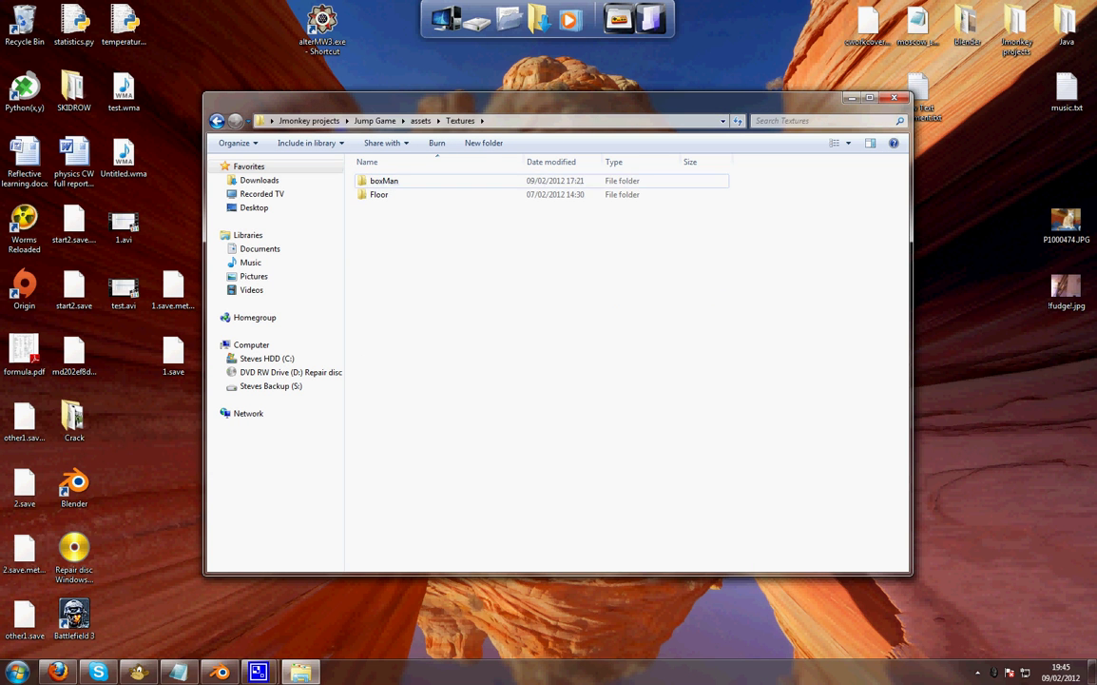
double_click(384, 180)
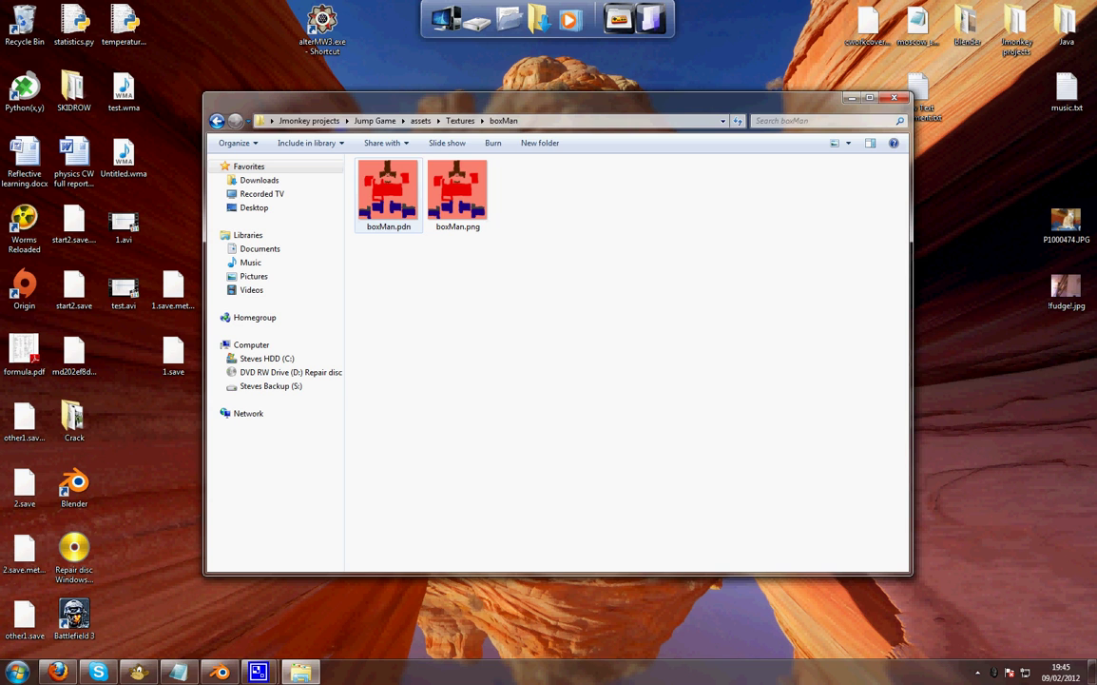
double_click(388, 190)
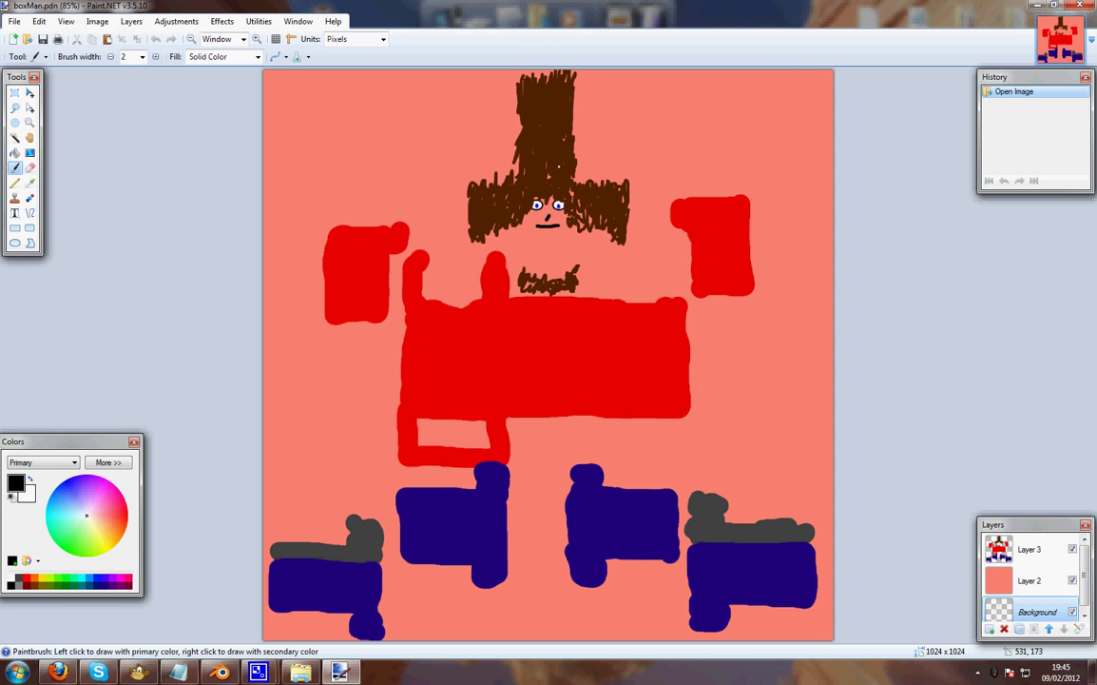
- Hide Layer 2 and Layer 3 to inspect the UV layout on the Background layer, and make both layers visible again
left_click(1073, 581)
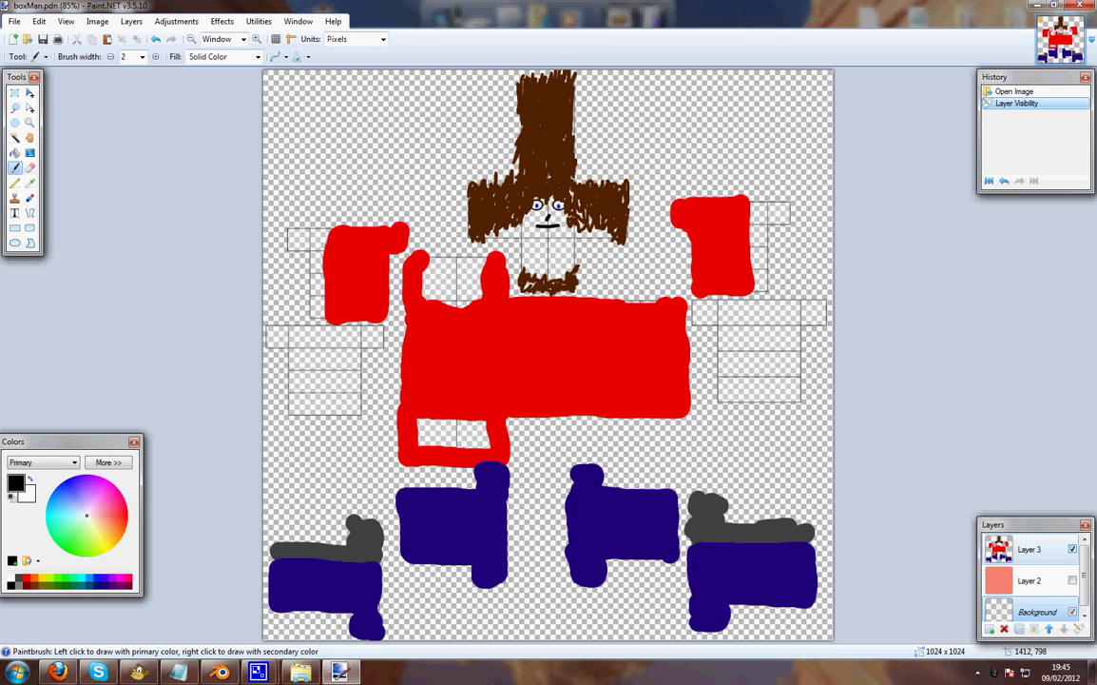
left_click(1073, 549)
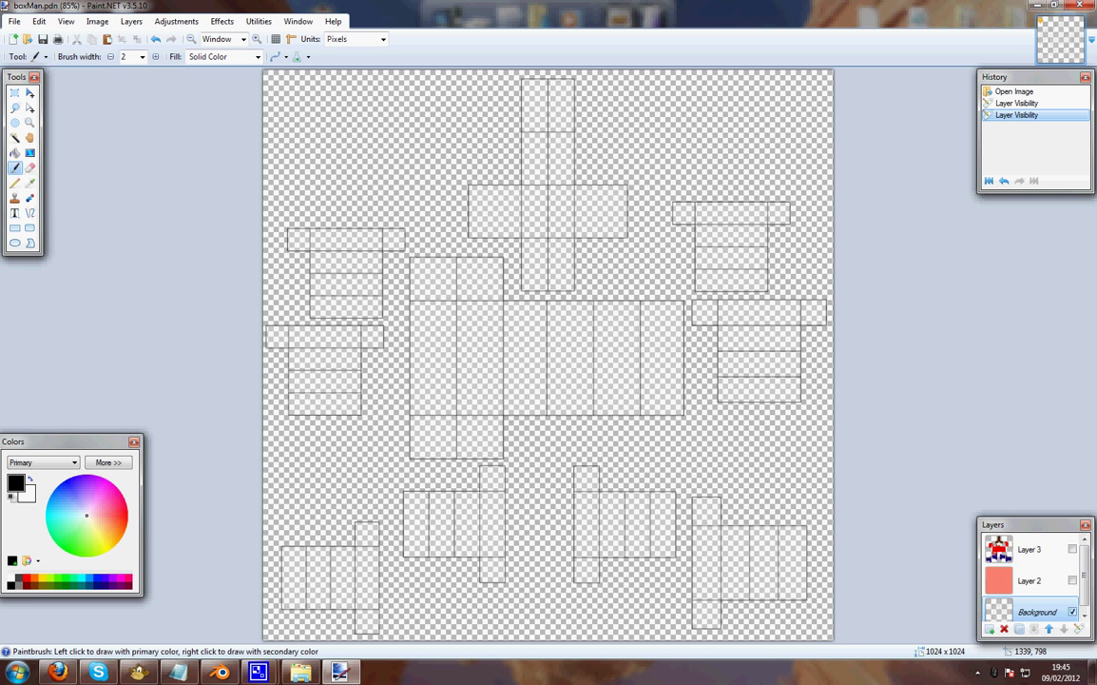
left_click(1073, 580)
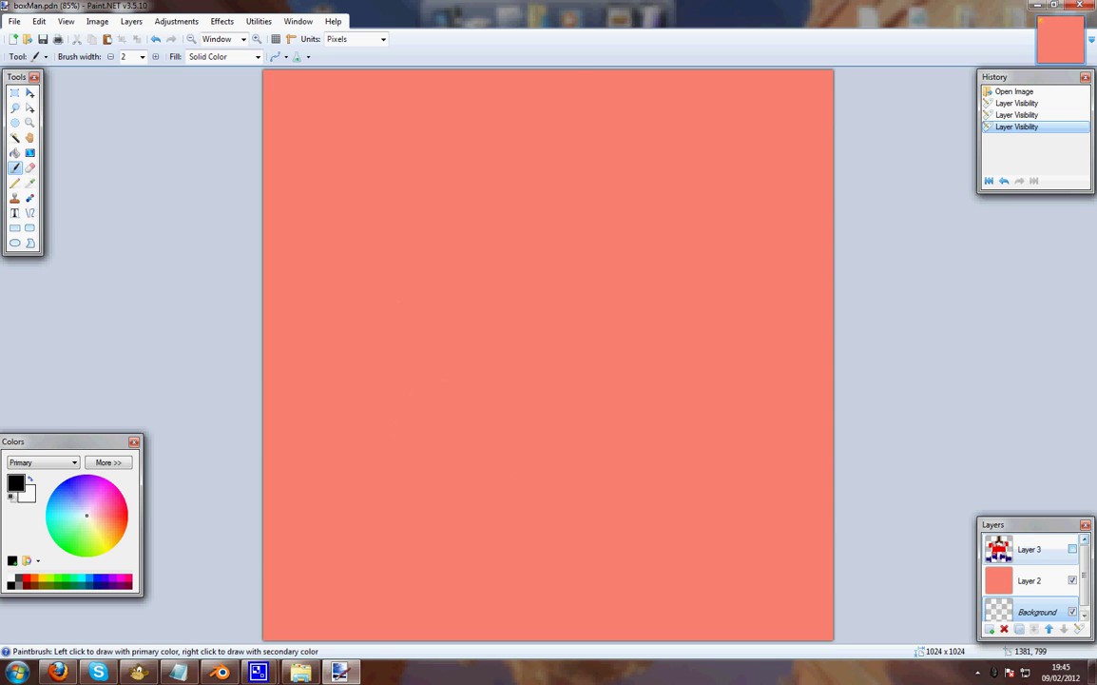
left_click(1073, 549)
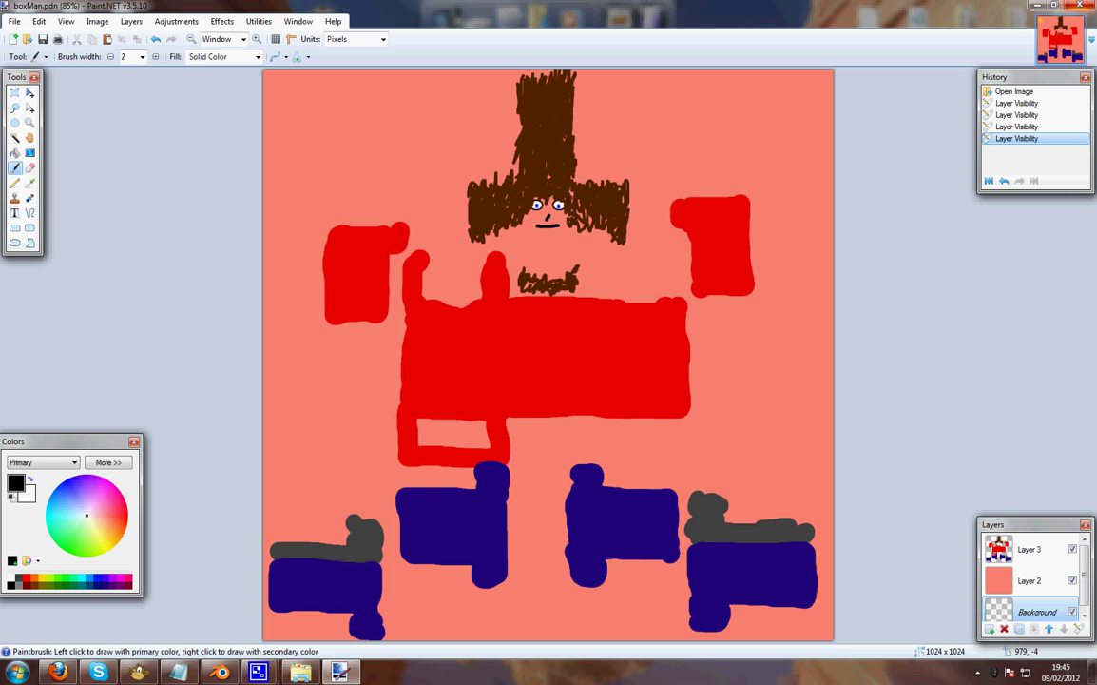
- Close Paint.NET without saving the layer visibility changes to boxMan.pdn
left_click(1081, 5)
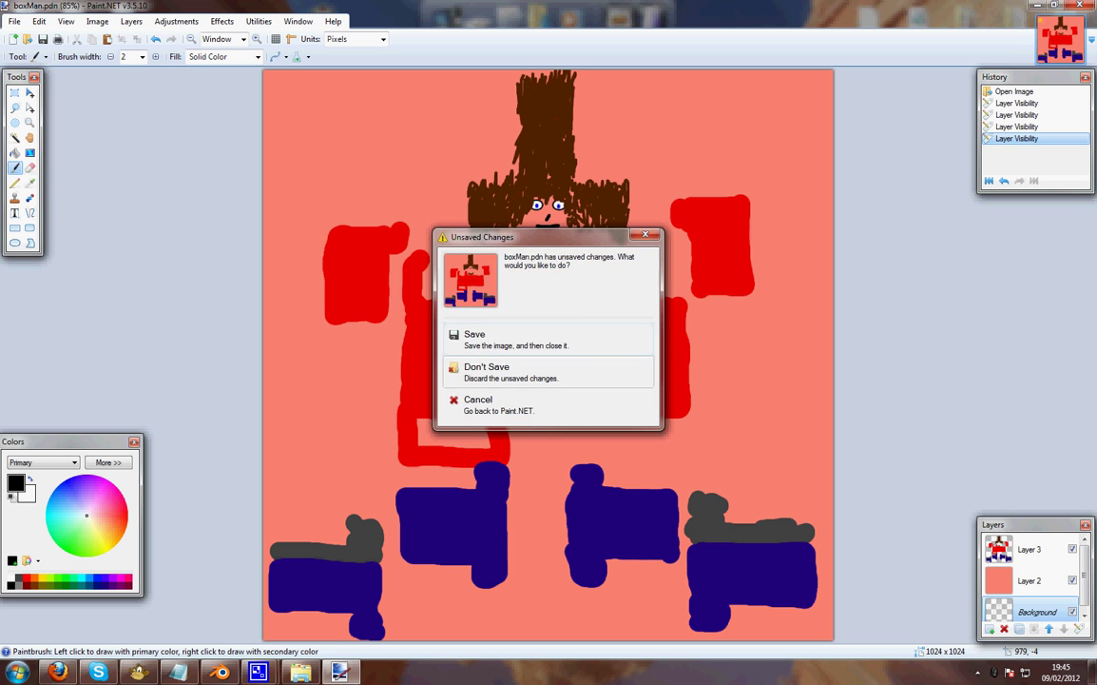
left_click(547, 405)
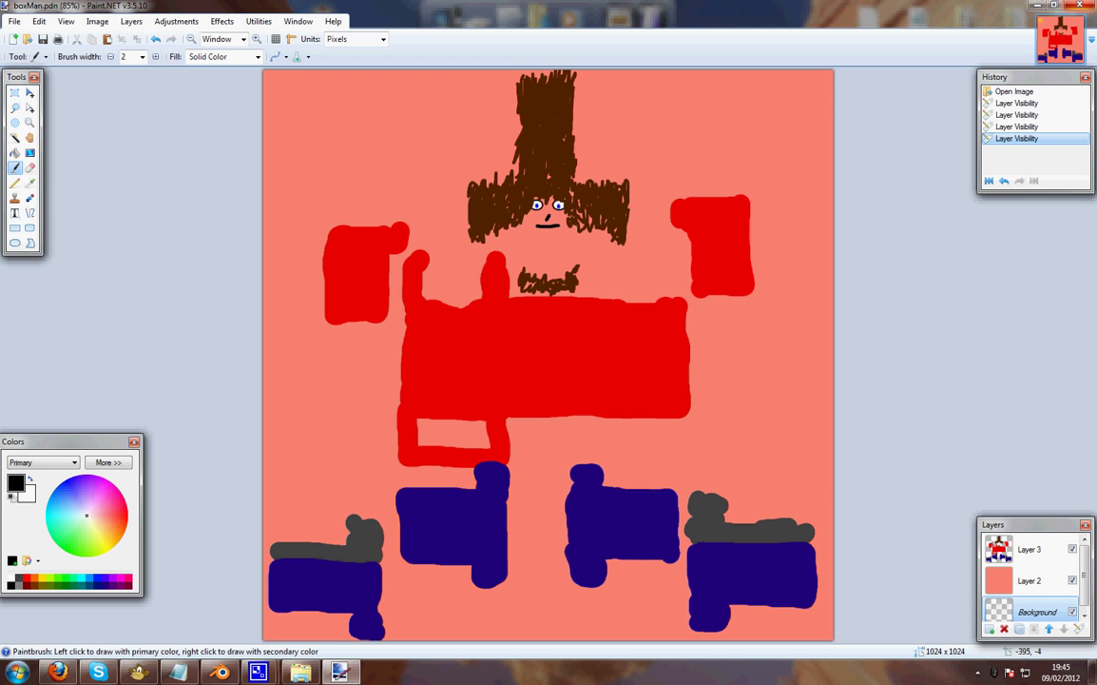
left_click(1080, 5)
left_click(548, 372)
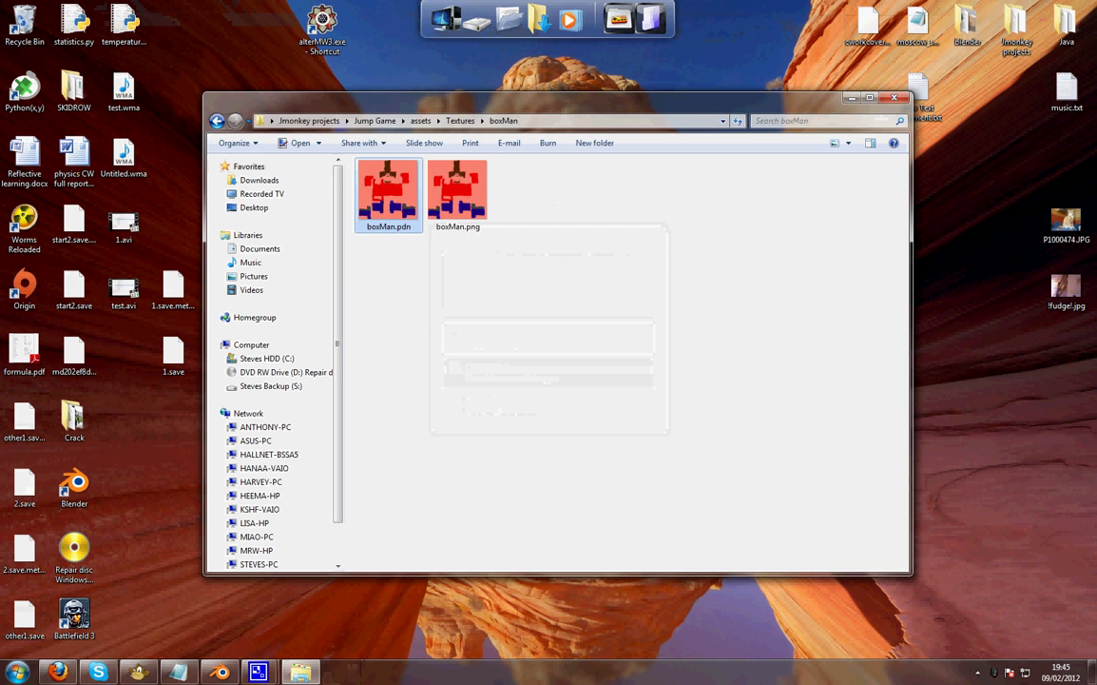
- Point out boxMan.png in the boxMan texture folder and go back up to the assets folder
left_click(458, 194)
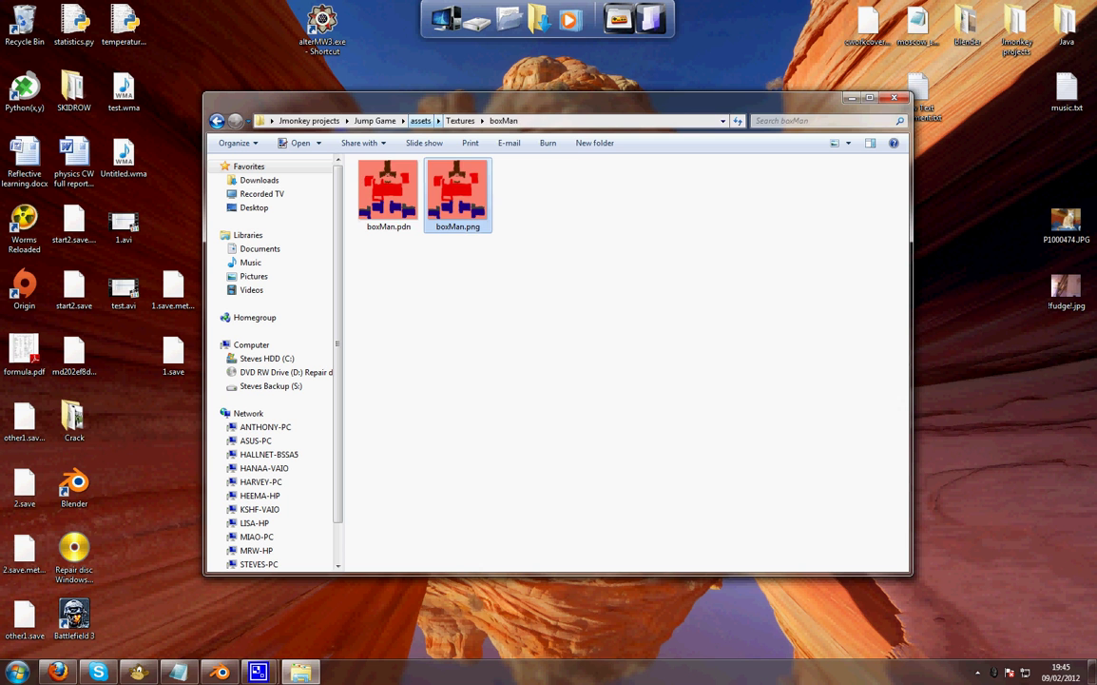
left_click(420, 121)
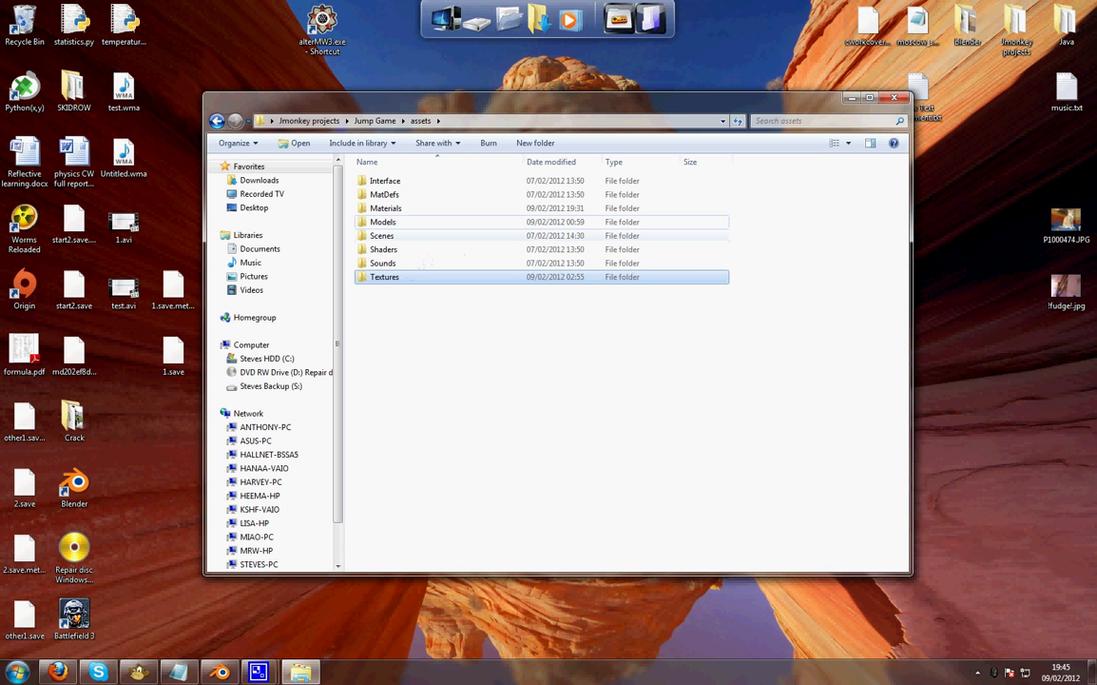
- Switch to Blender, put the Cube in Object Mode and open the Ogre3D (.scene and .mesh) export
left_click(185, 571)
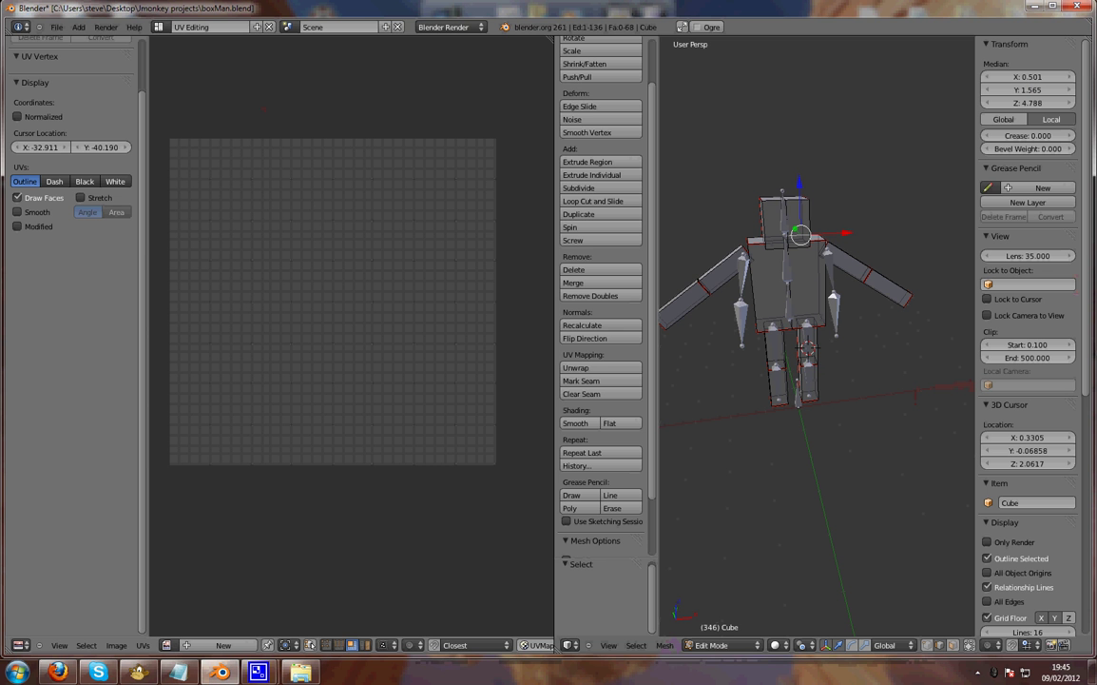
key("Tab")
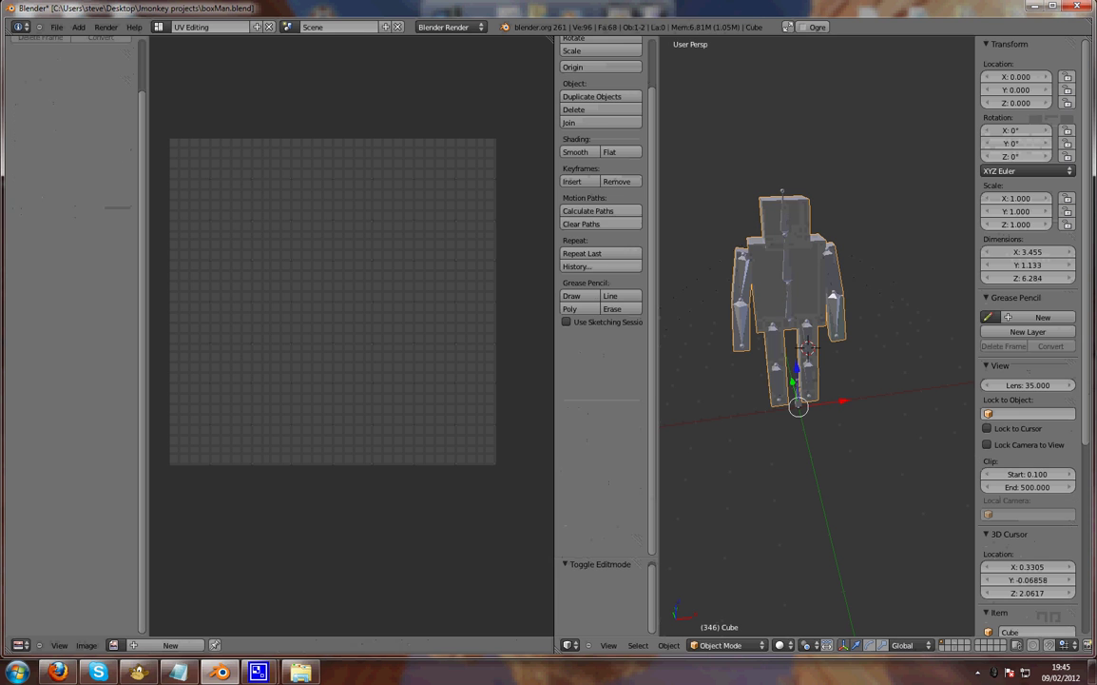
left_click(57, 28)
mouse_move(105, 239)
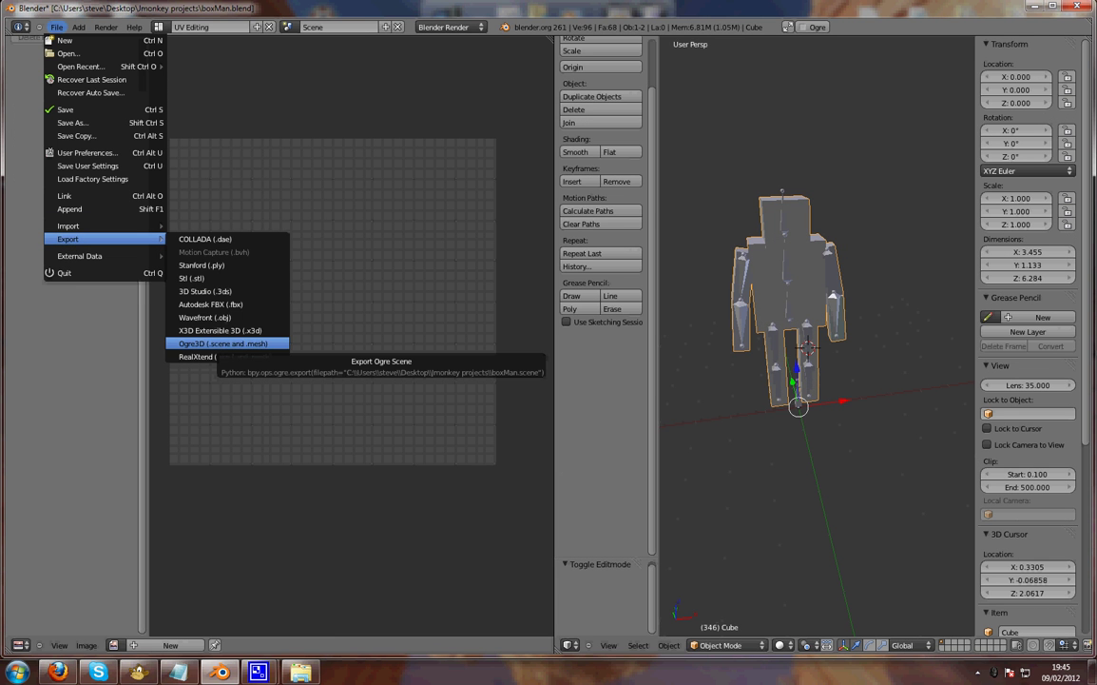
left_click(221, 343)
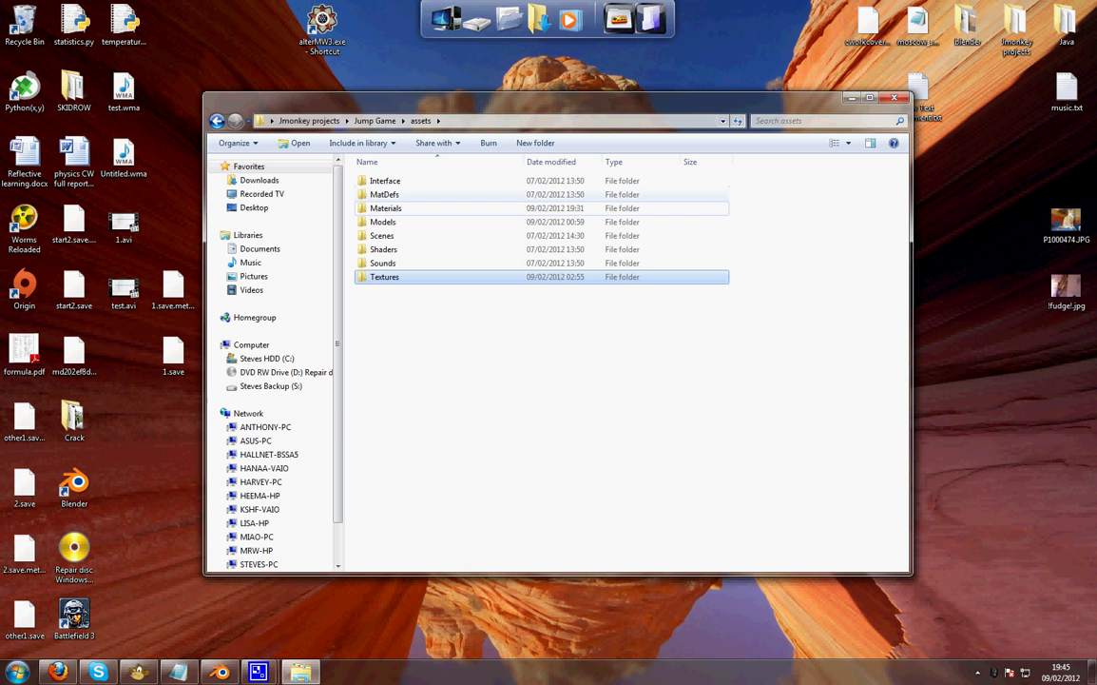
- Open the Models > Man folder in assets and point out the Cube.001 mesh, skeleton and material files
double_click(382, 221)
double_click(381, 181)
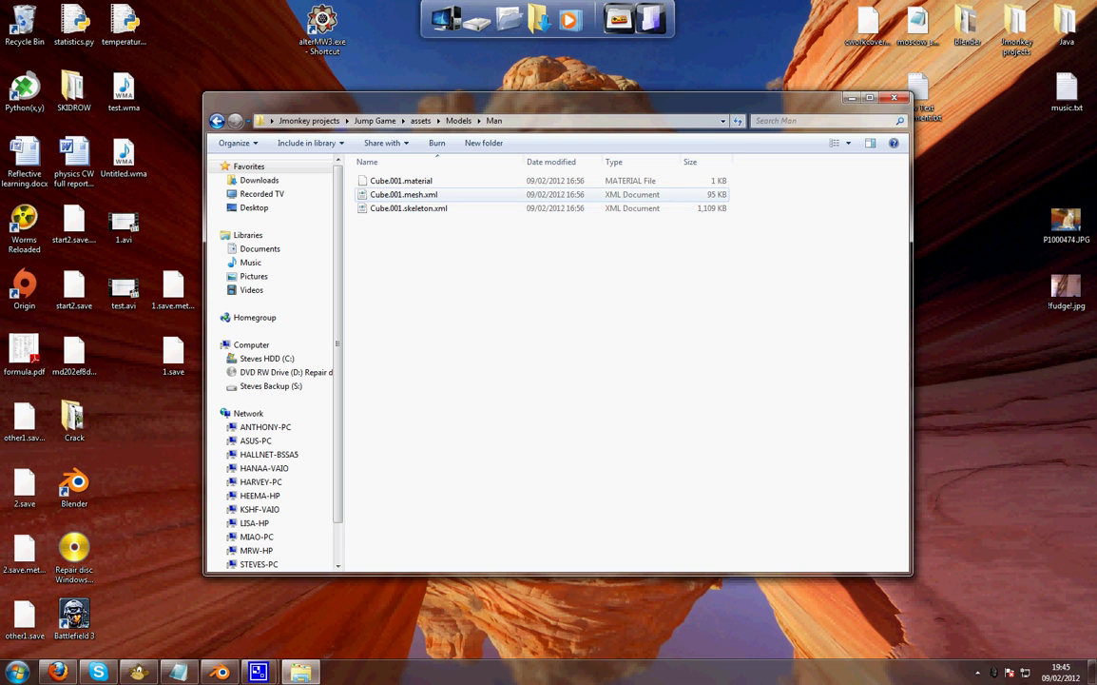
left_click(430, 195)
left_click(432, 207)
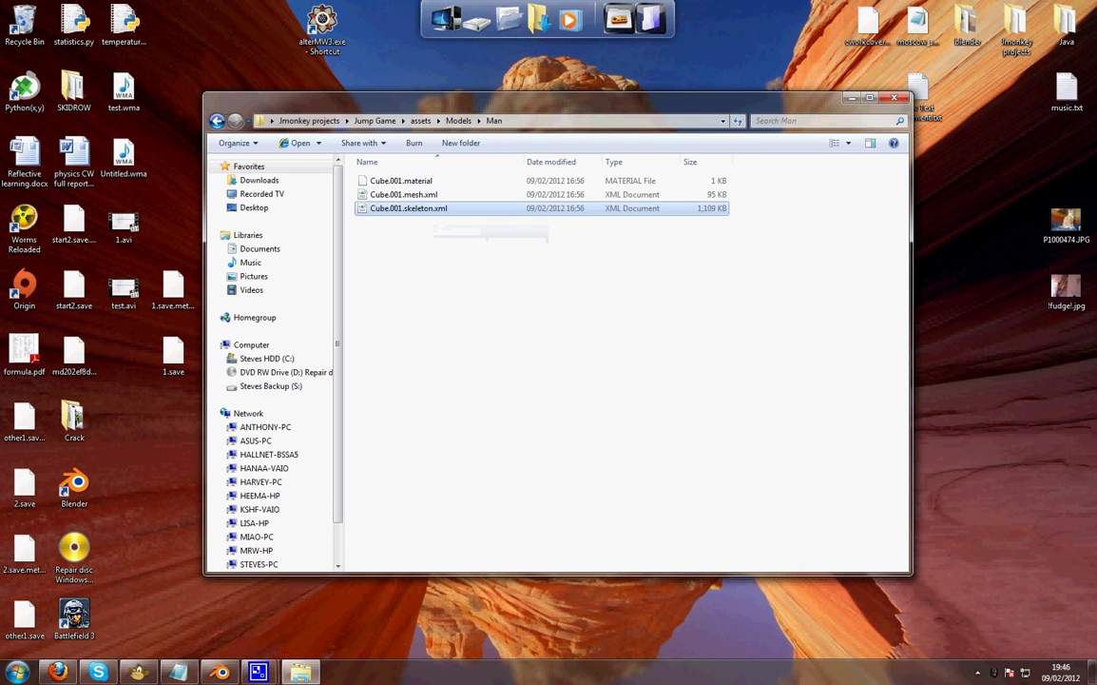
left_click(430, 181)
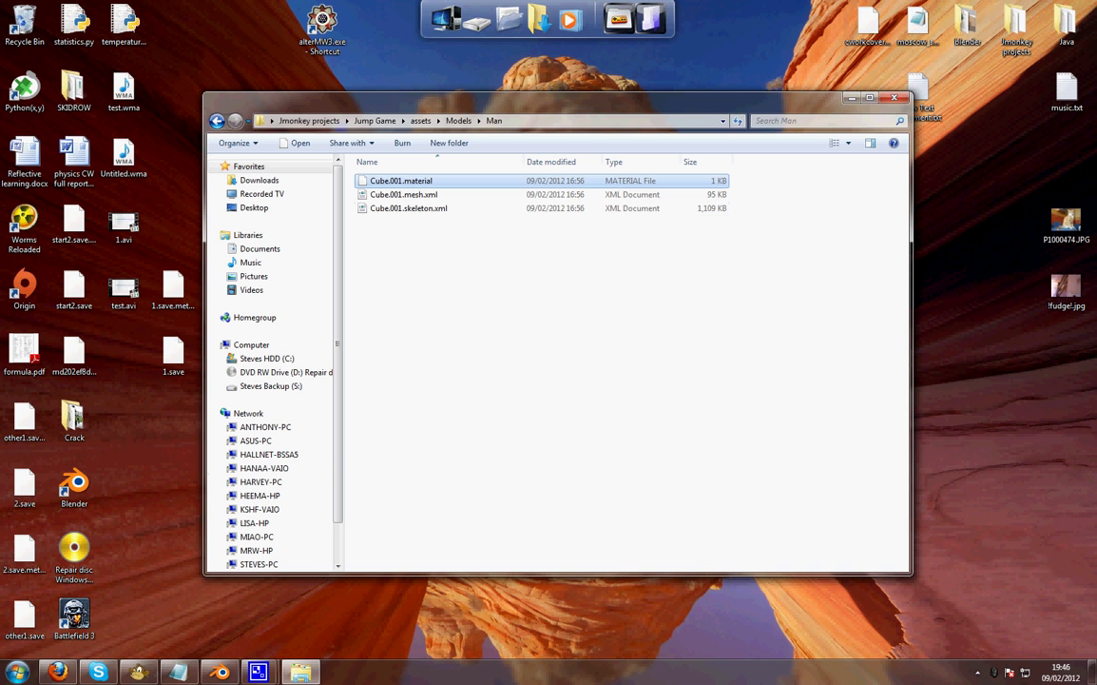
- Switch to the jMonkeyEngine SDK and view the remaining code at the end of Main.java
left_click(139, 672)
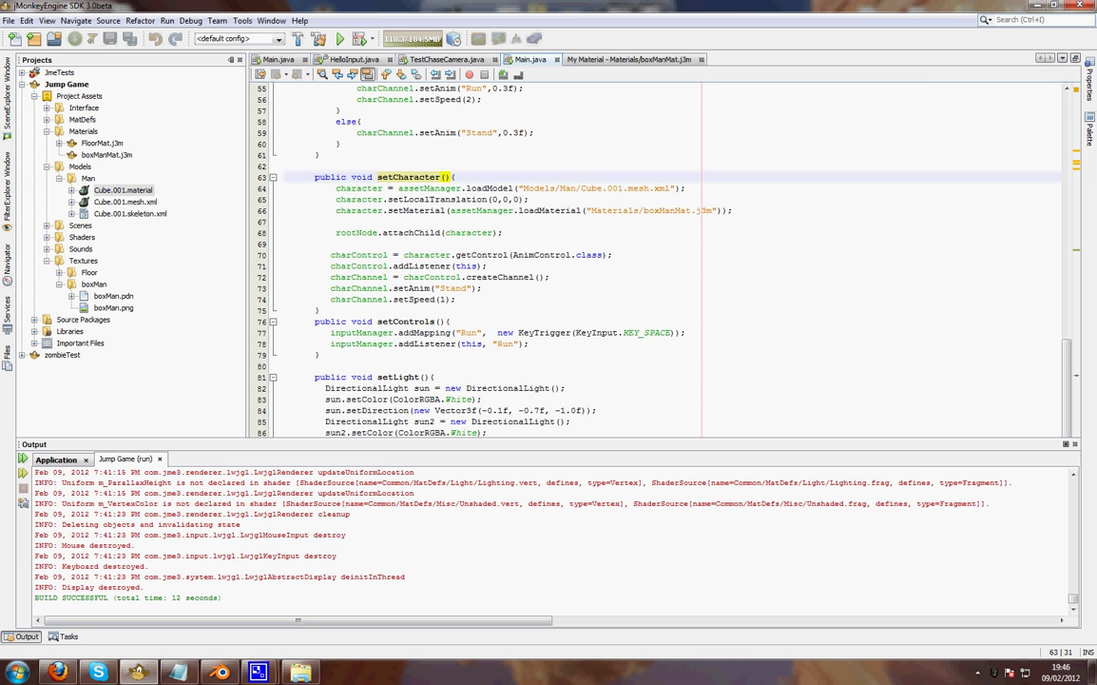
scroll(666, 257, "down", 4)
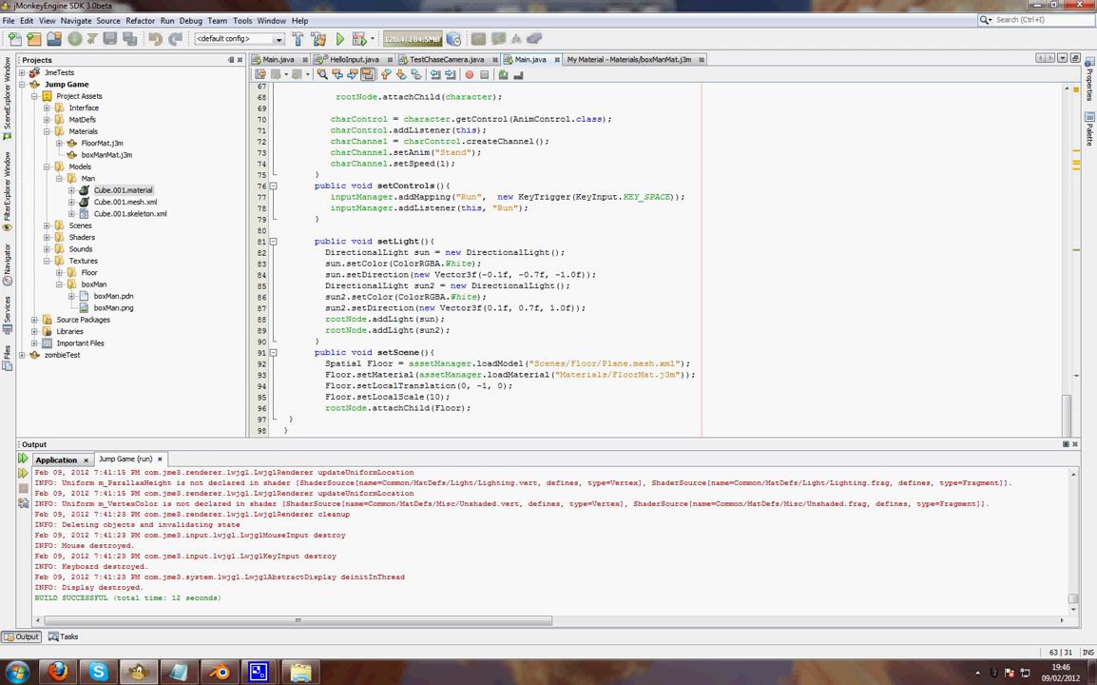
left_click(85, 130)
right_click(103, 133)
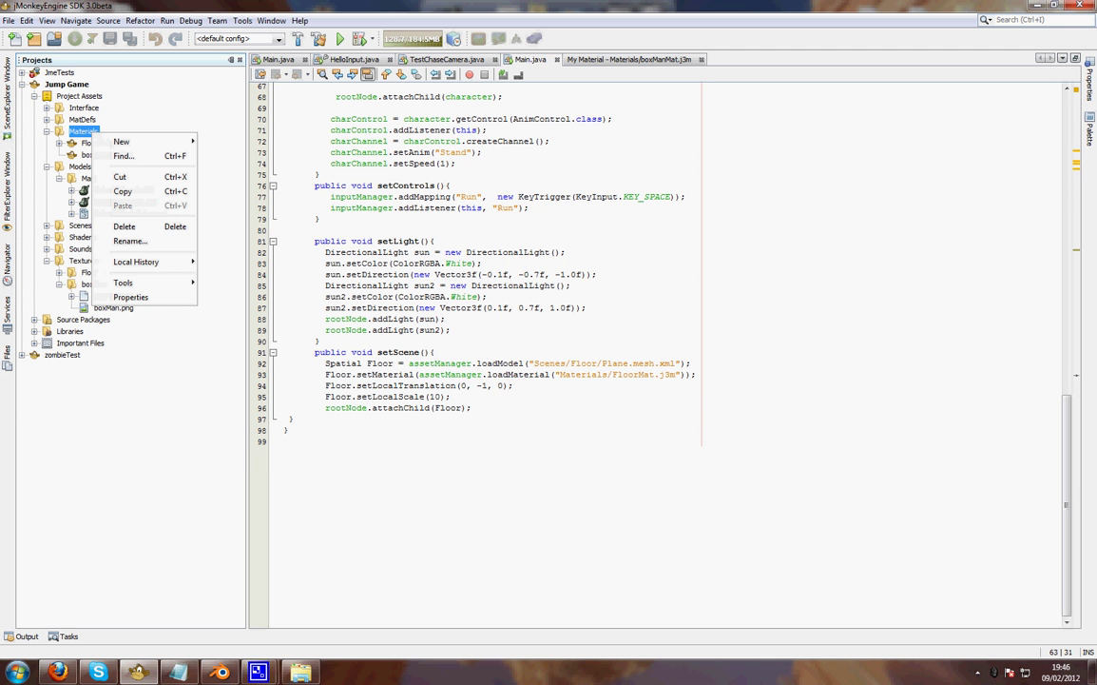
mouse_move(122, 140)
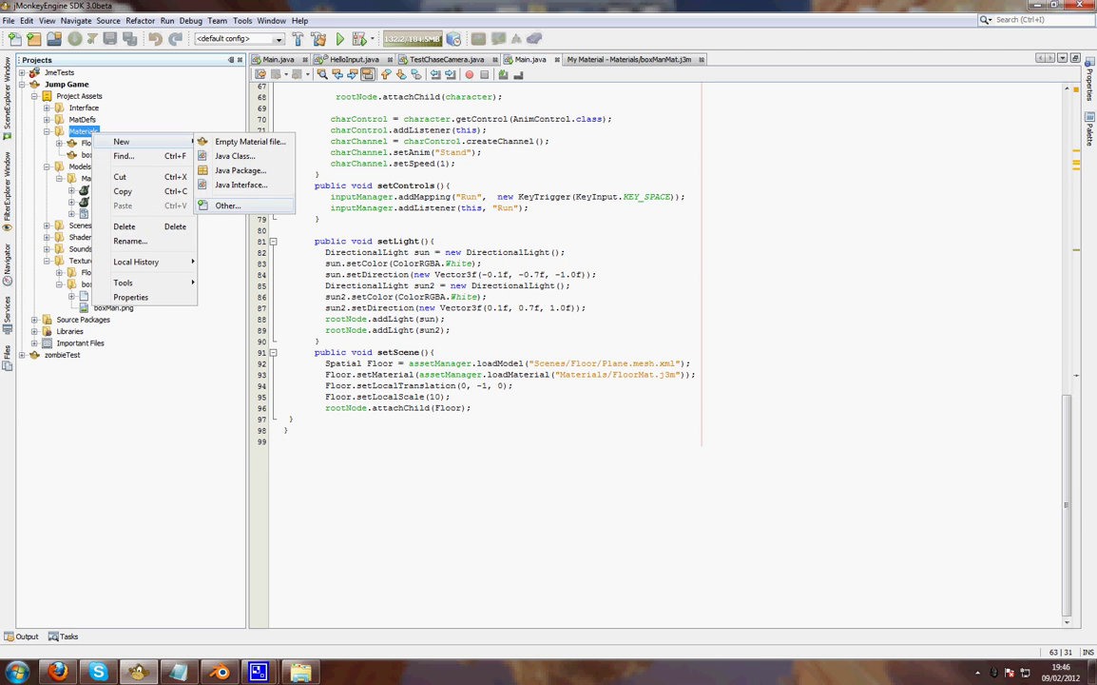
left_click(227, 205)
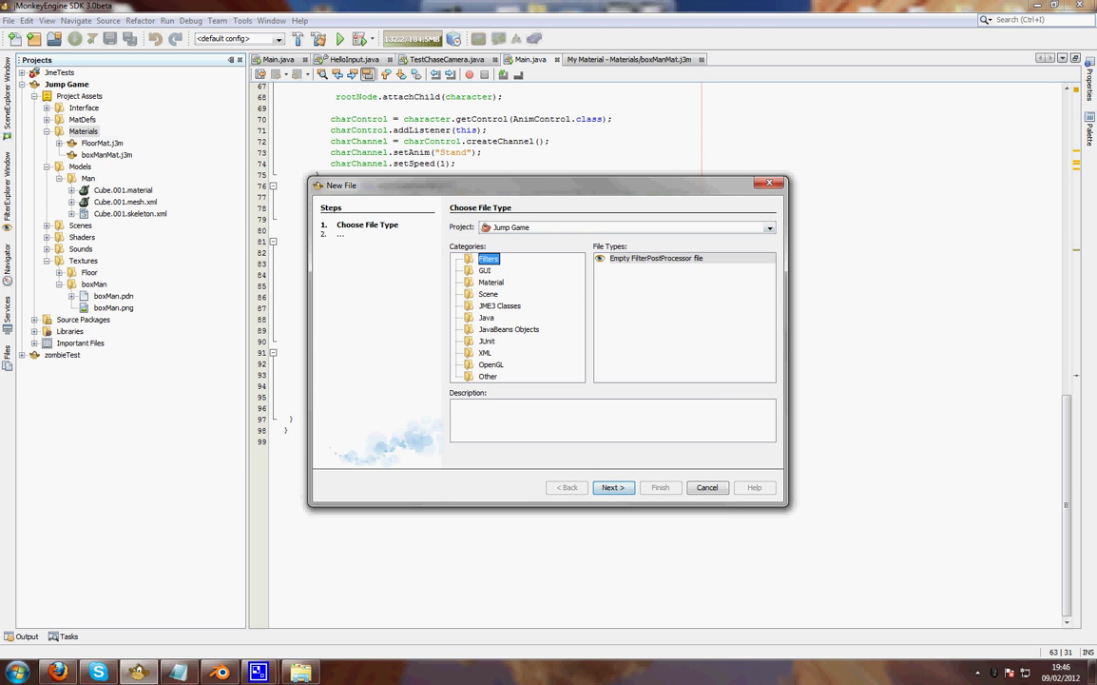
left_click(492, 282)
left_click(639, 257)
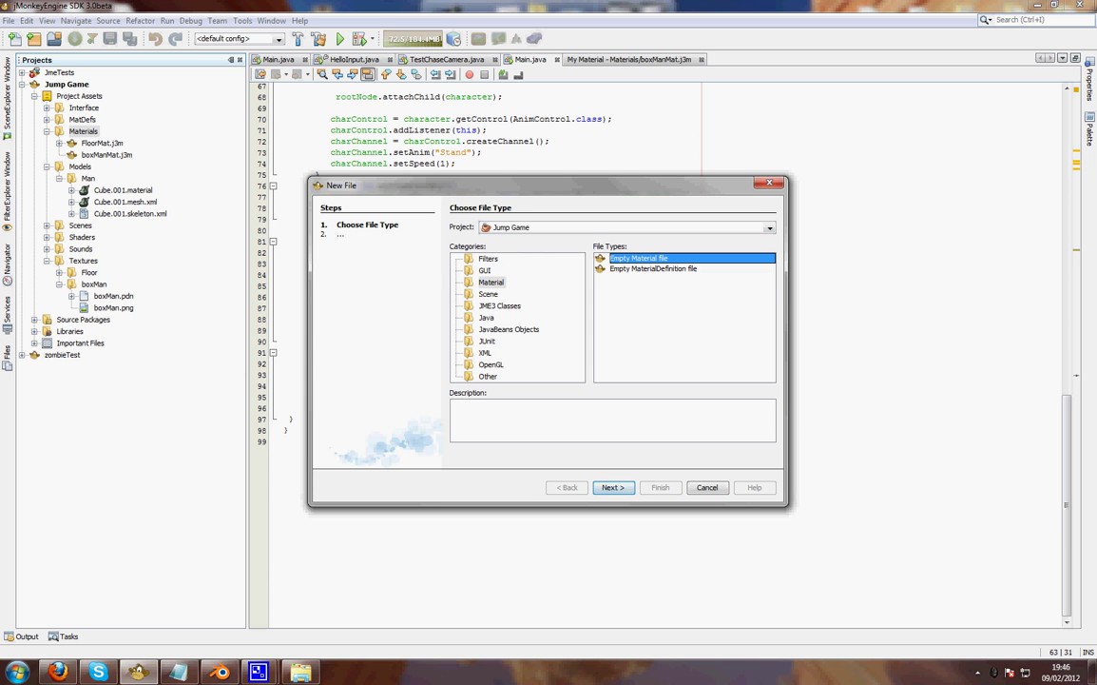
key("Return")
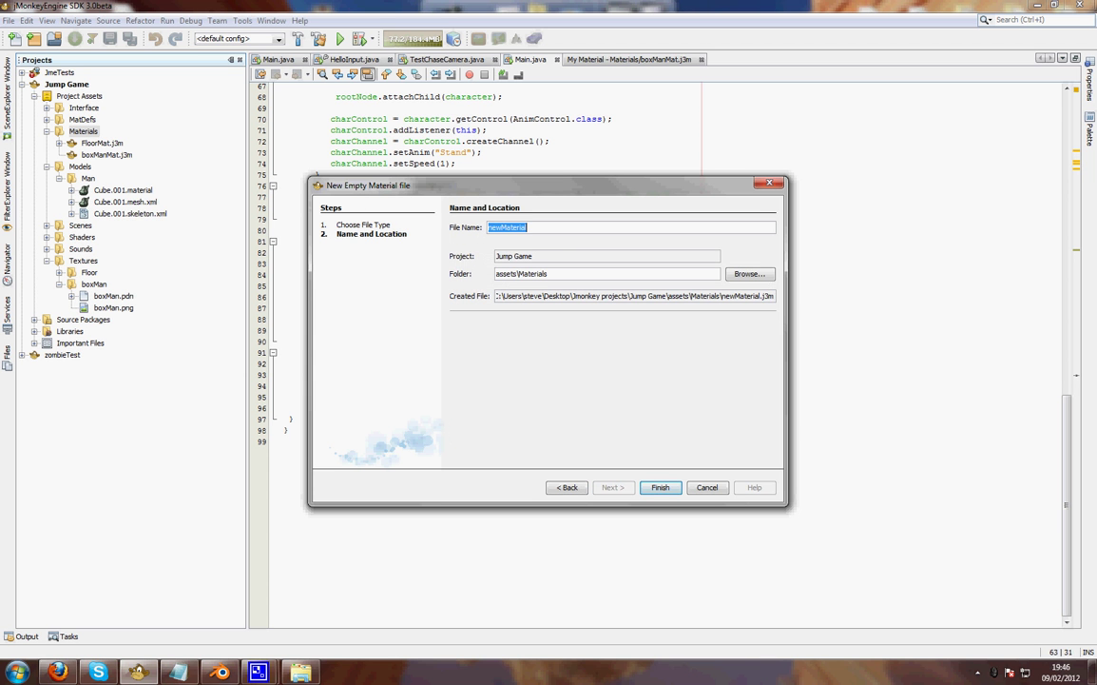
key("Escape")
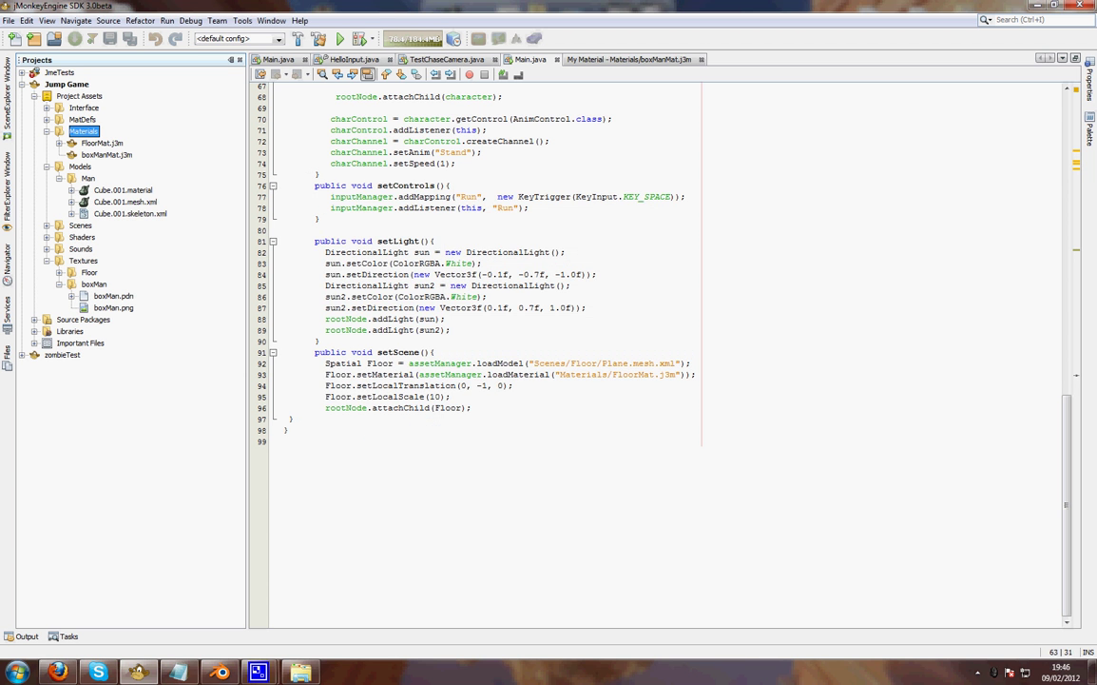
- Open the boxManMat.j3m material, set boxMan.png as its DiffuseMap texture and return to Main.java
double_click(107, 155)
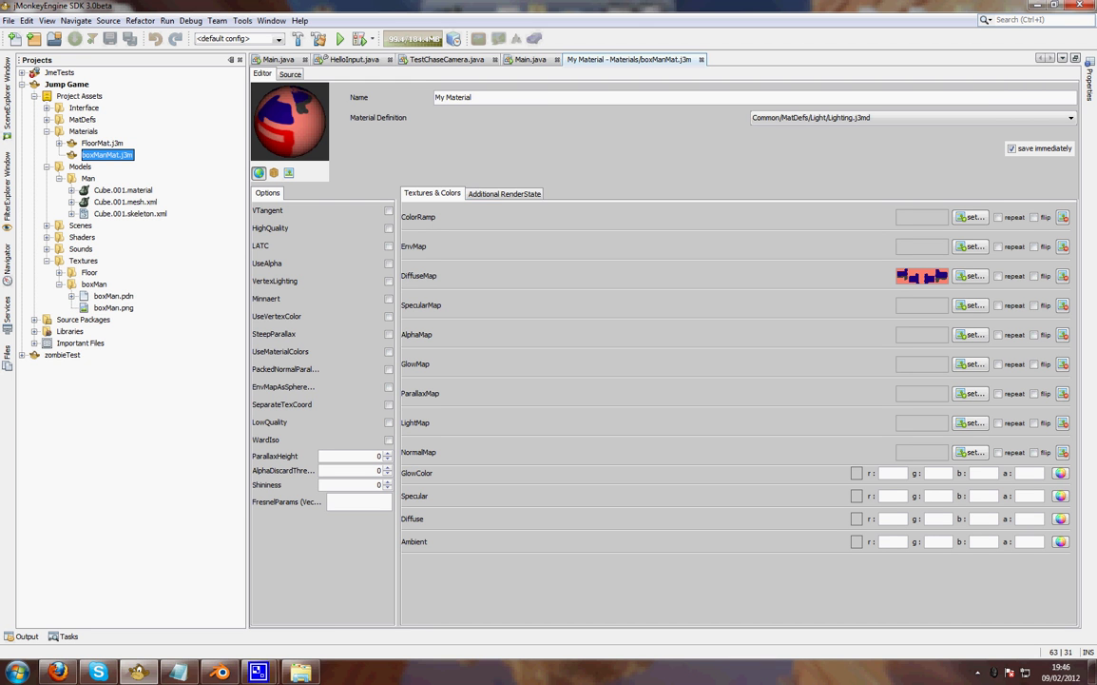
left_click(971, 276)
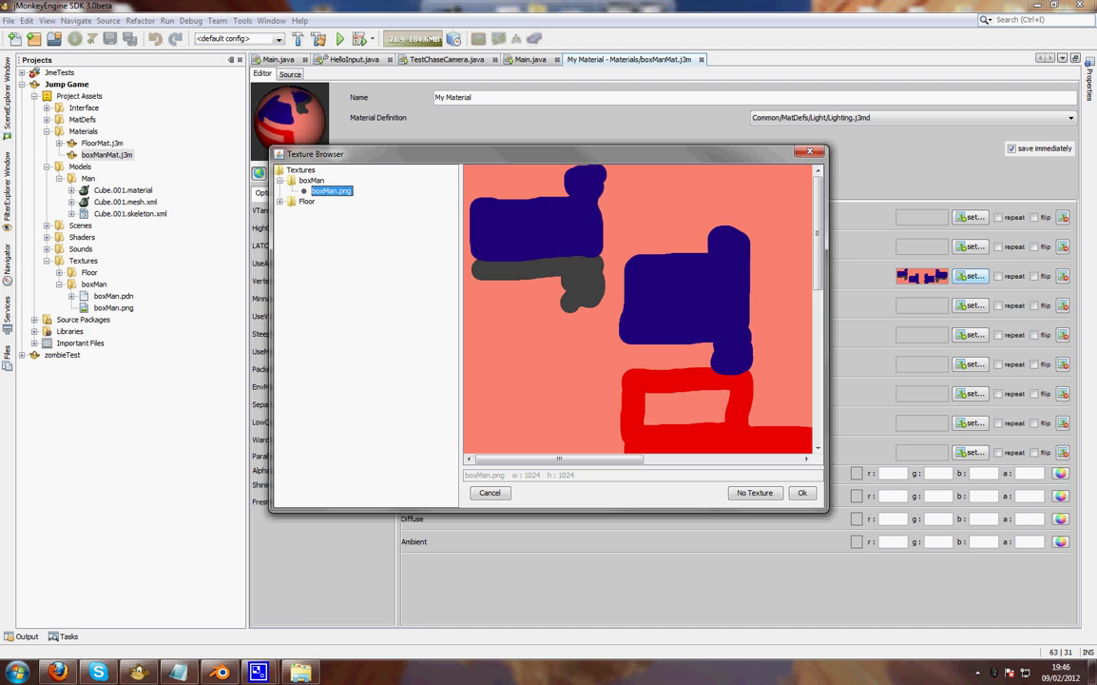
scroll(637, 309, "down", 1)
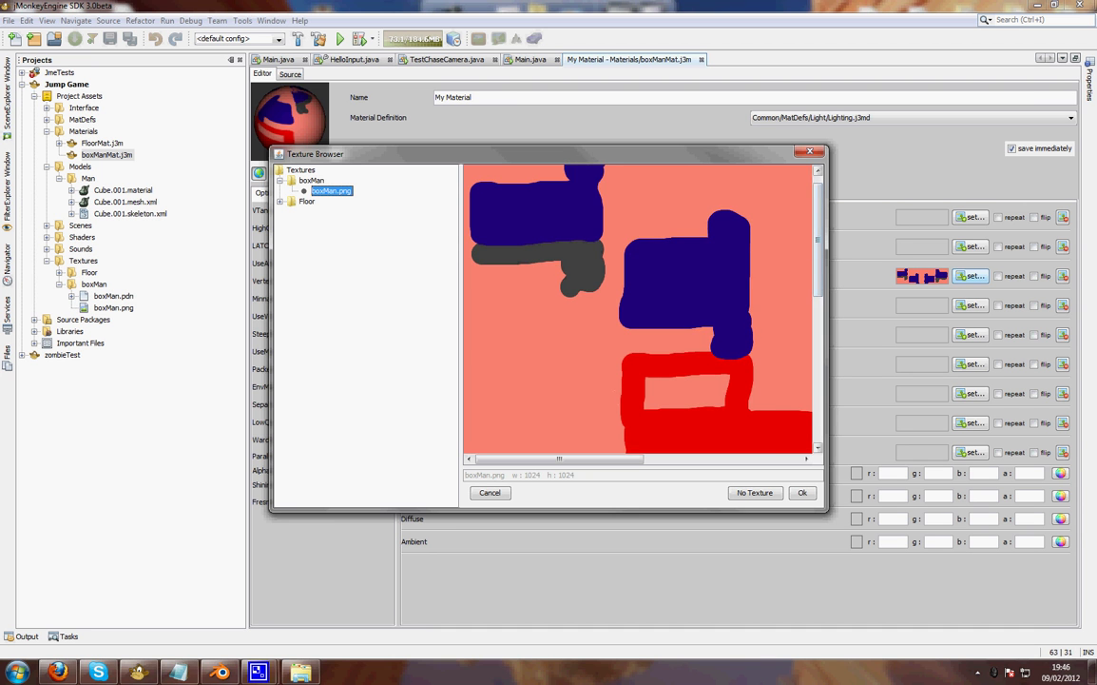
scroll(637, 310, "down", 5)
left_click(802, 493)
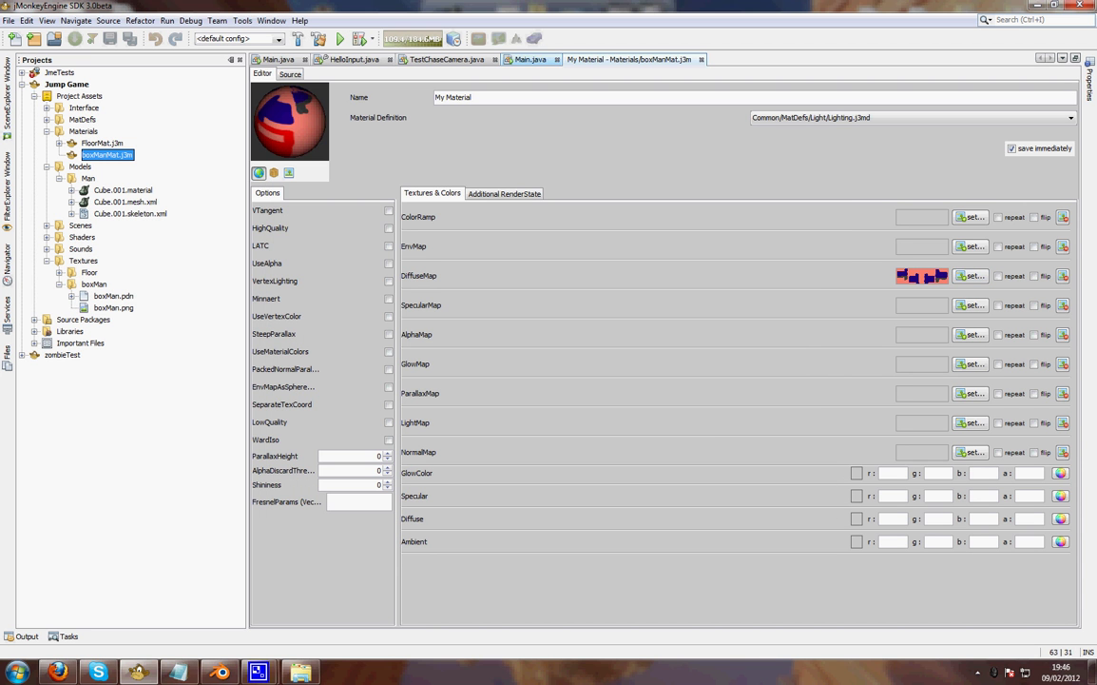
left_click(529, 59)
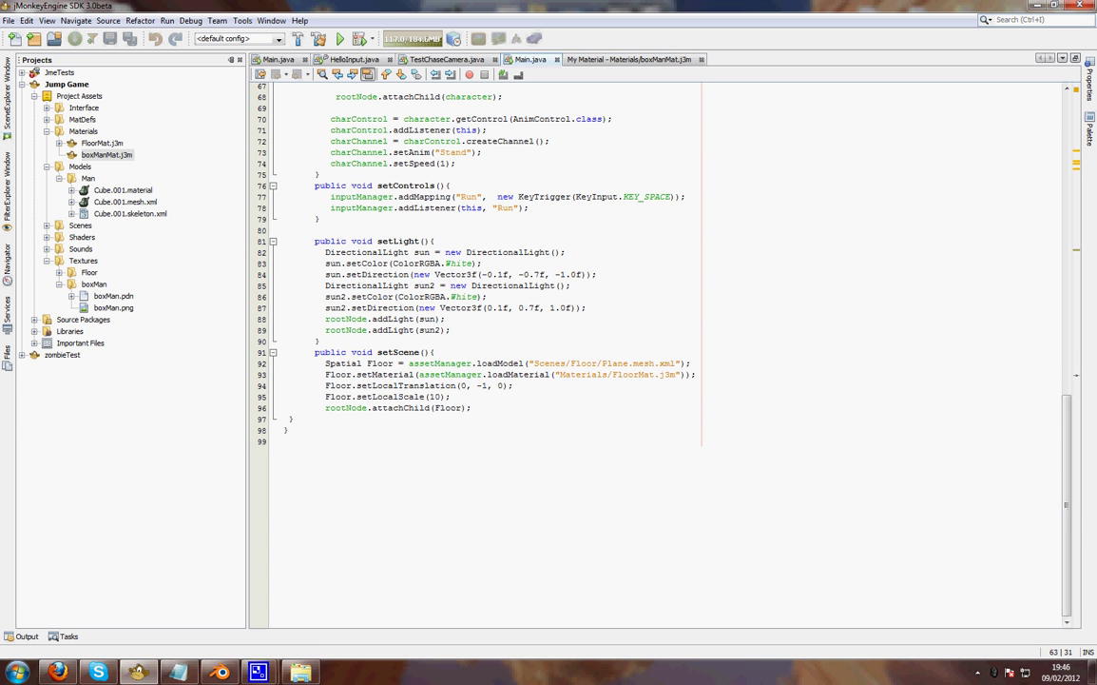
- Delete the generated Cube.001.j3o and +Cube.001.material files from the Models > Man folder
left_click(123, 190)
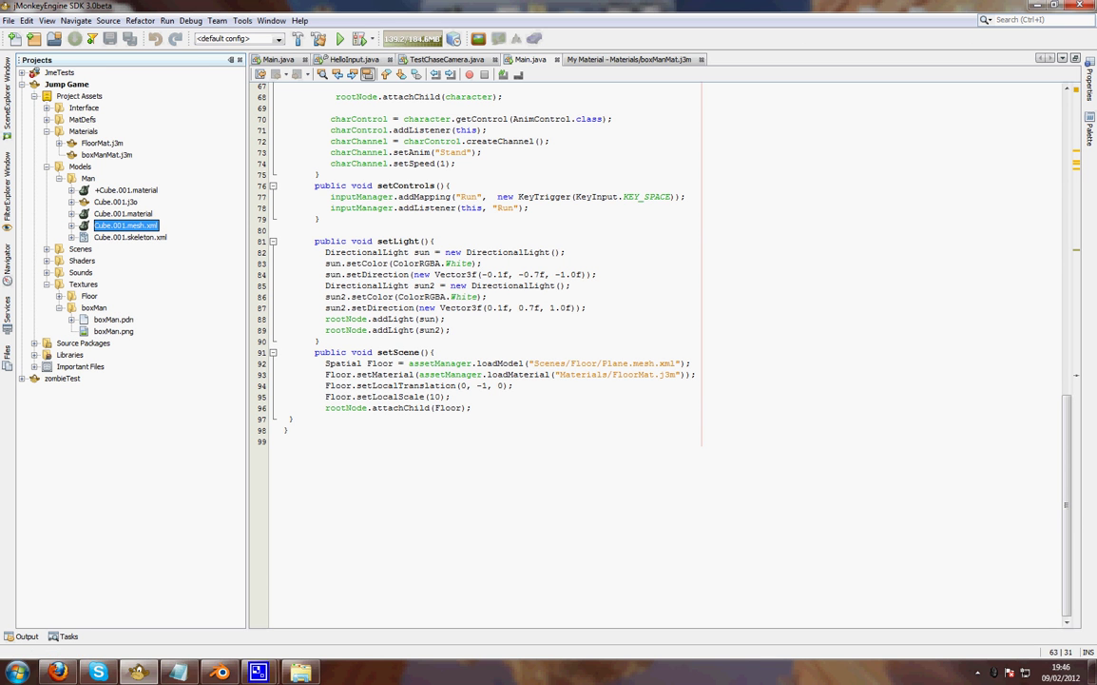
left_click(116, 202)
key("Delete")
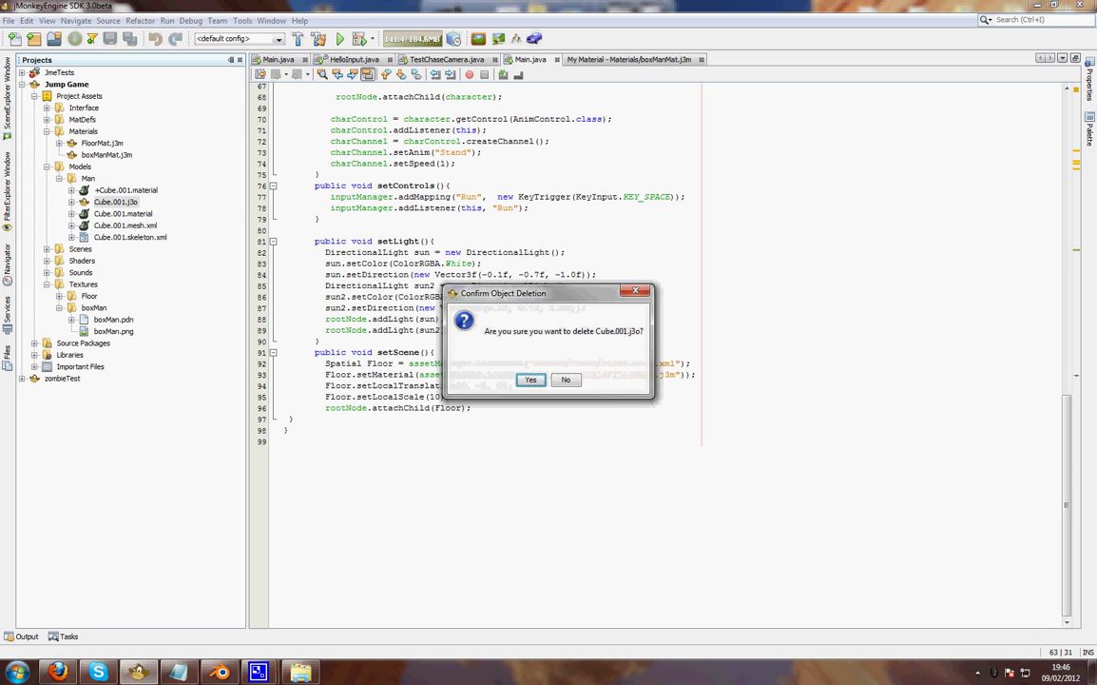
key("Return")
key("Delete")
key("Return")
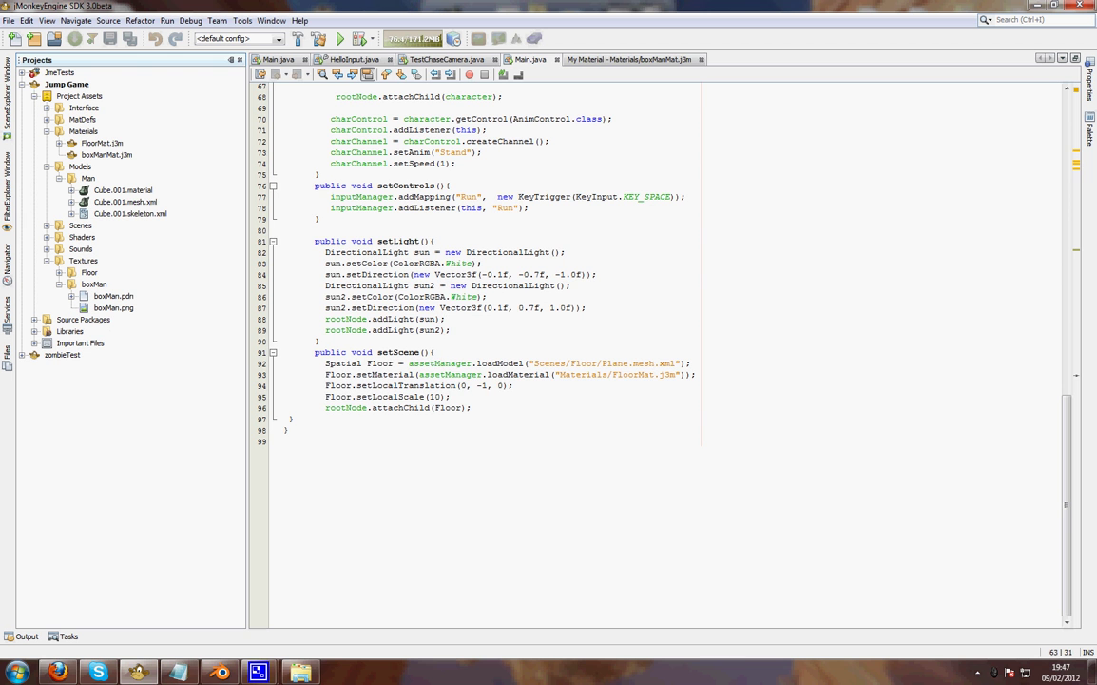
- Point out the lines in Main.java's setCharacter method that load the Cube.001.mesh.xml model, place it and set its material
left_click(628, 59)
left_click(531, 59)
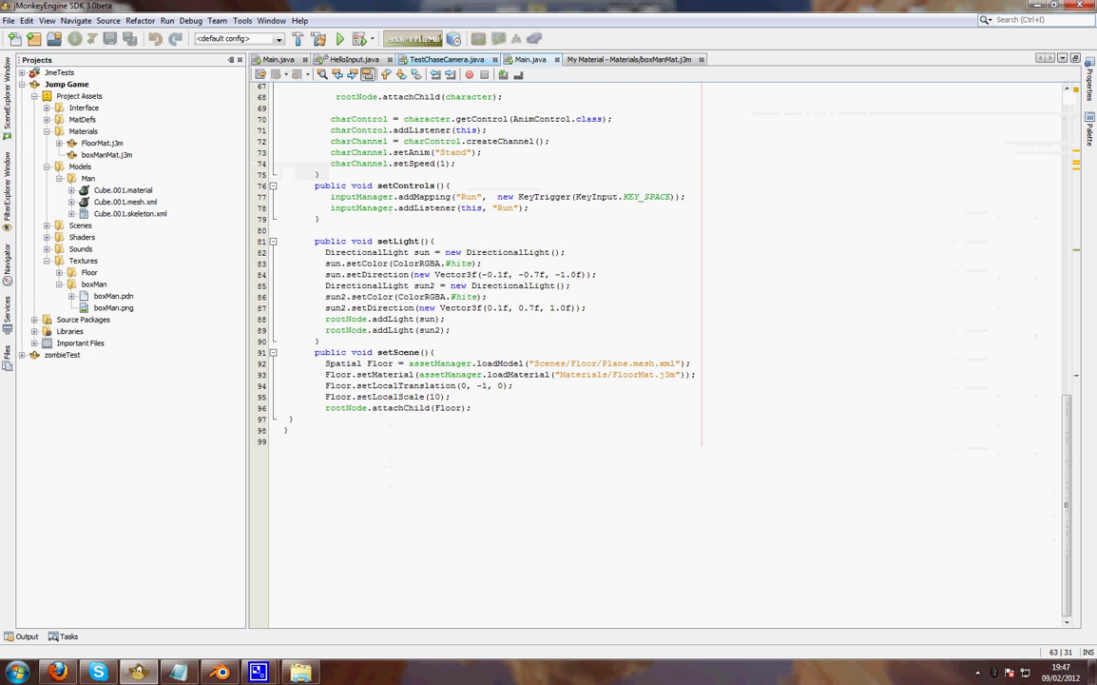
scroll(657, 351, "up", 3)
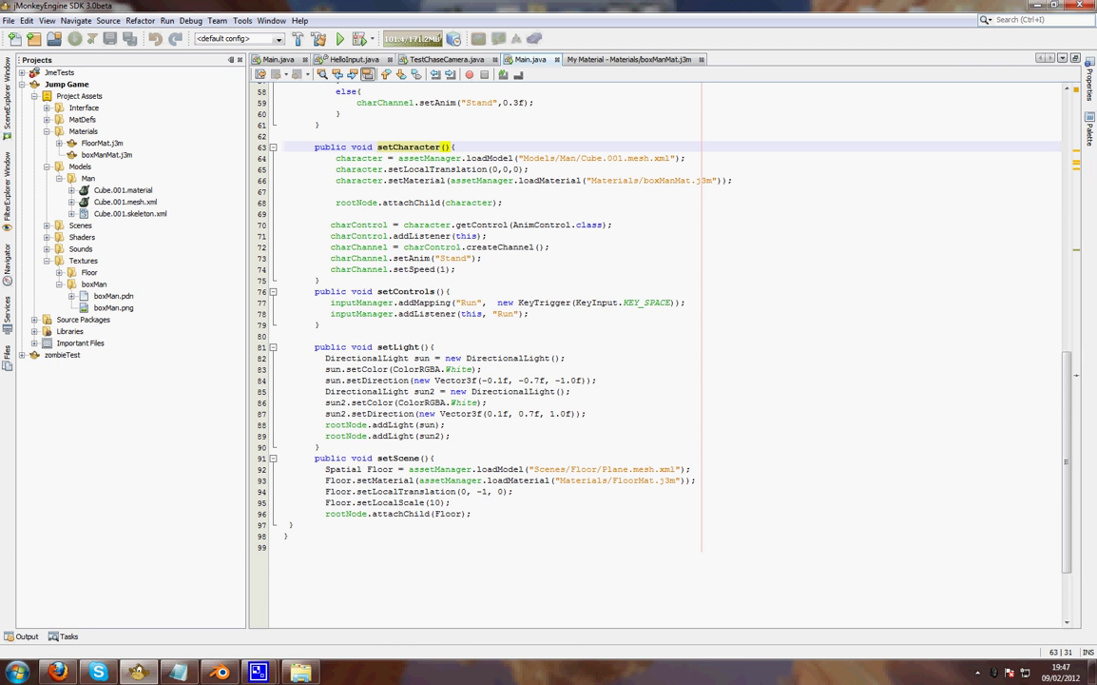
left_click_drag(466, 158, 529, 169)
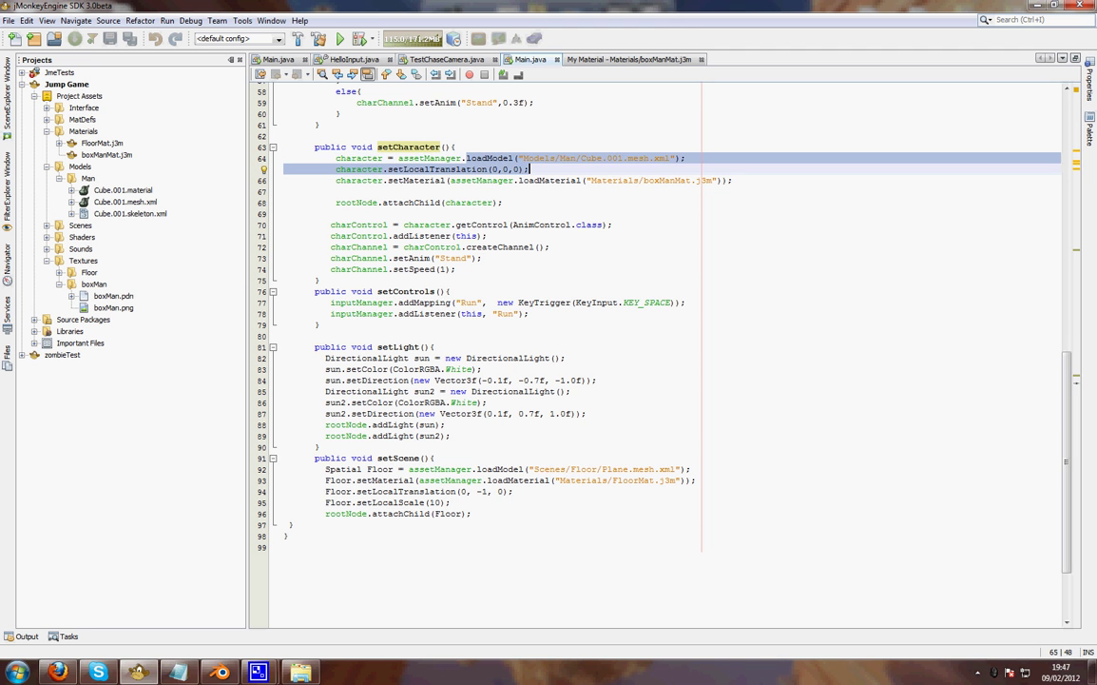
left_click(483, 179)
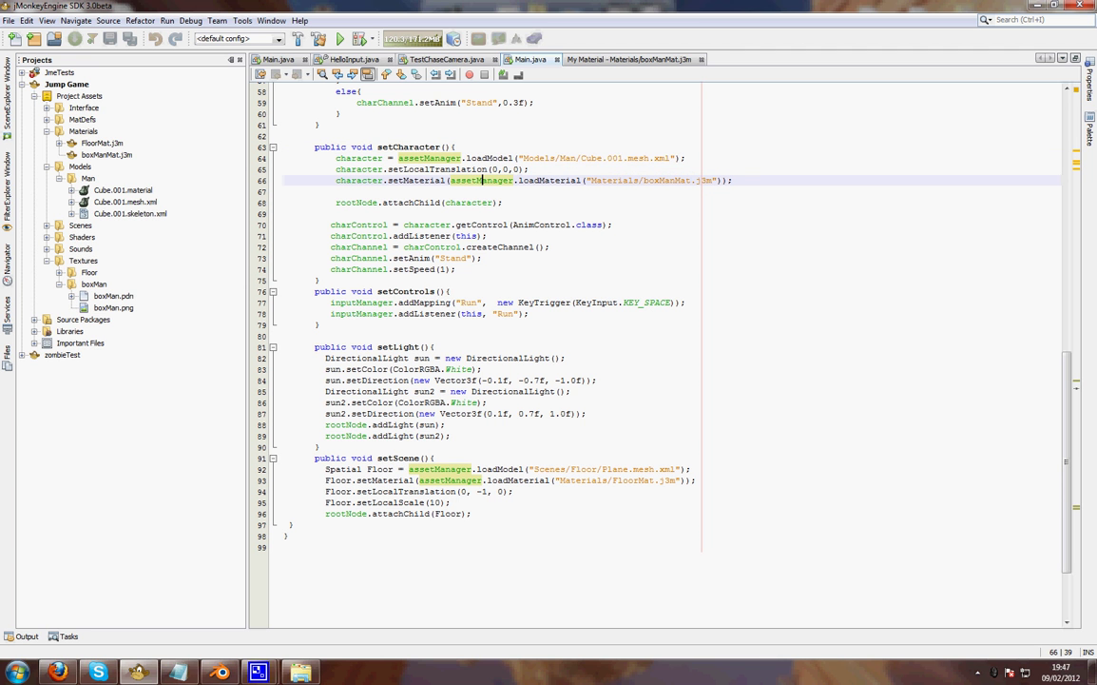
left_click_drag(337, 158, 382, 158)
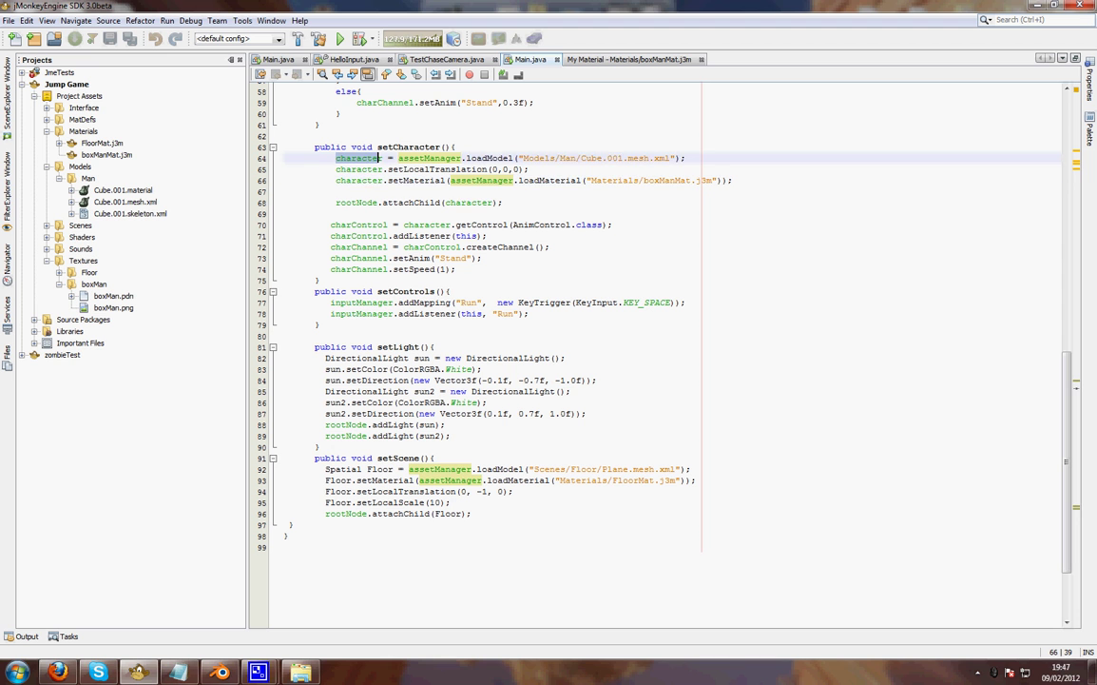
left_click(362, 180)
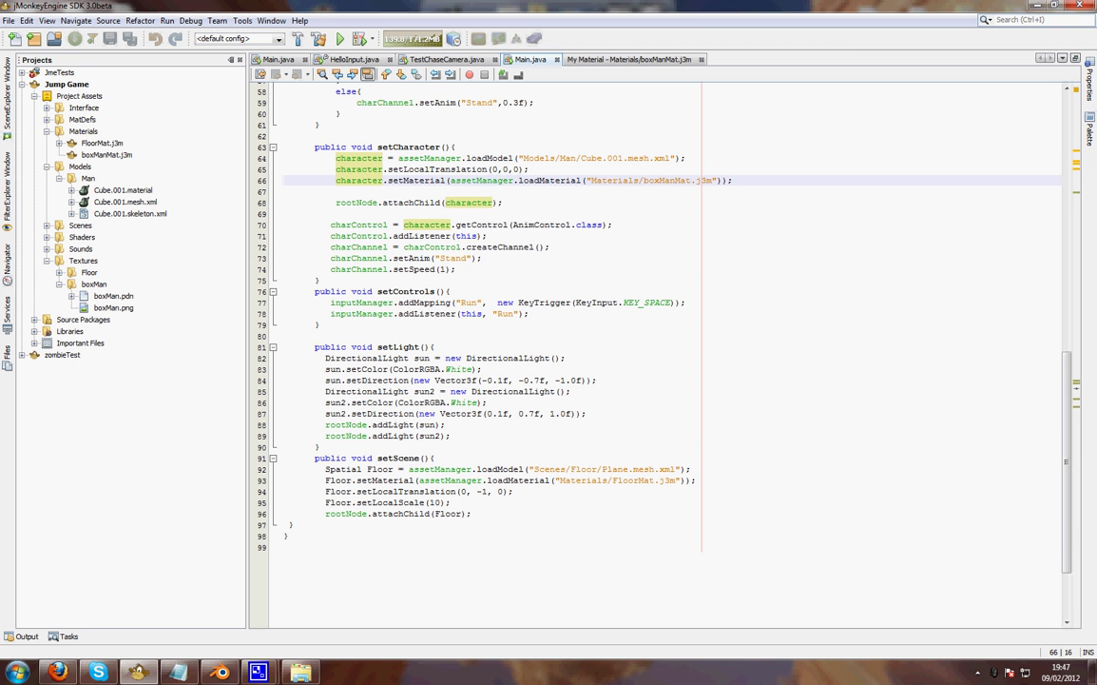
- Point out boxManMat.j3m and the Cube.001 material and skeleton files in the project, leaving the skeleton file unopened
left_click(103, 144)
left_click(107, 155)
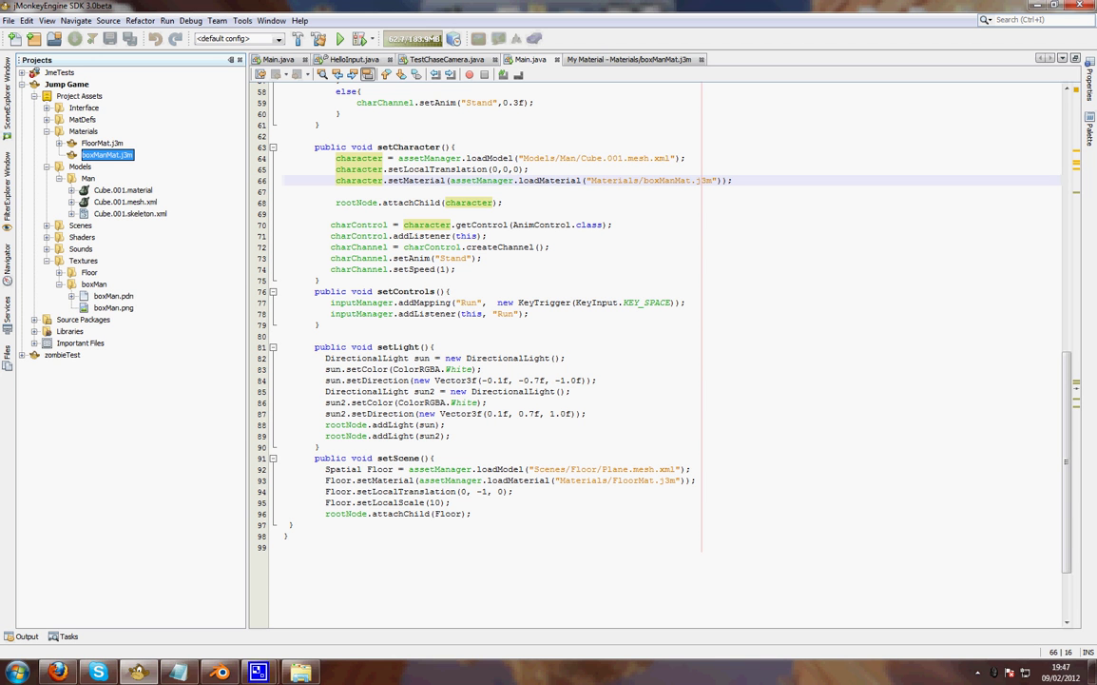
left_click(124, 190)
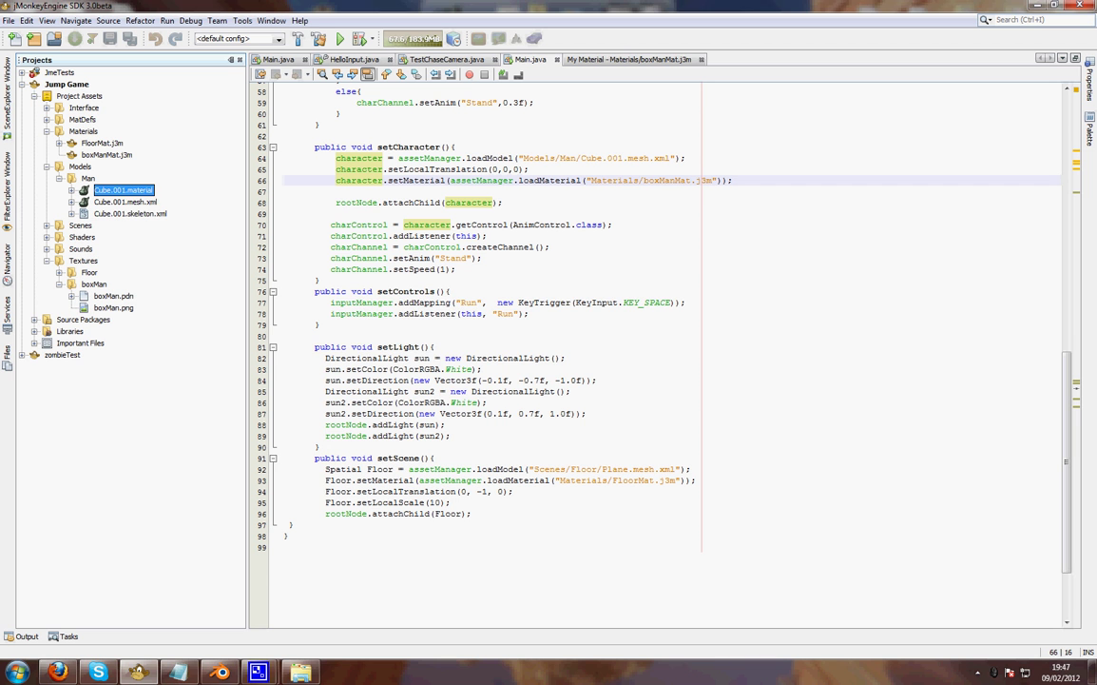
double_click(130, 214)
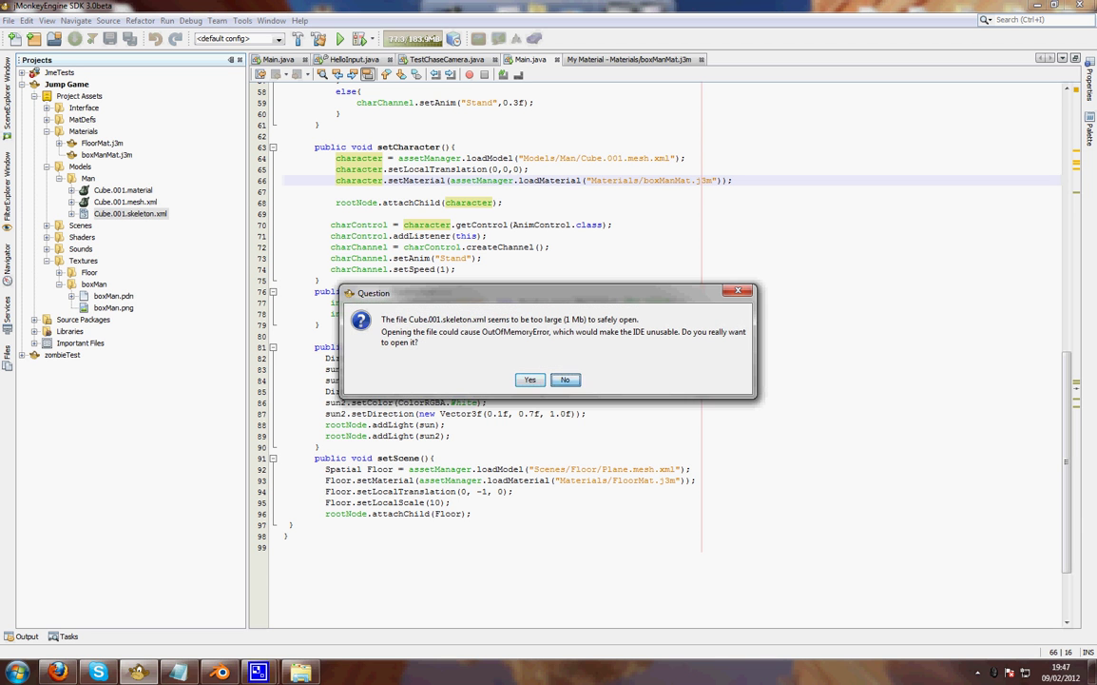
left_click(566, 379)
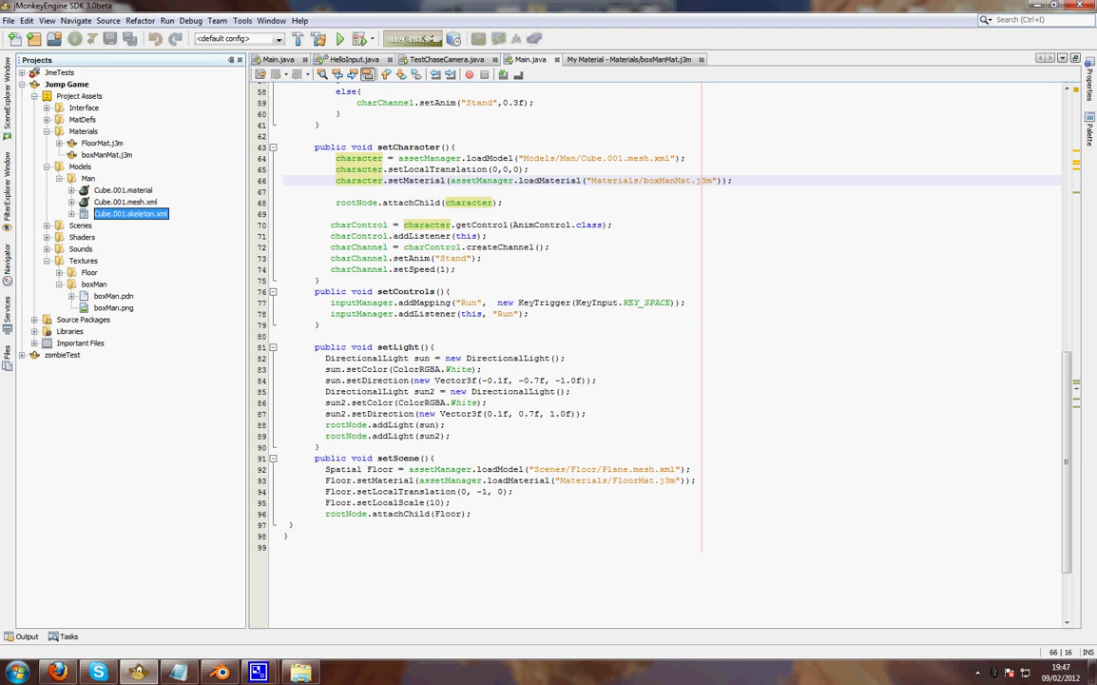
- Highlight the charChannel.setAnim("Stand") line in setCharacter and its "Stand" animation name
left_click_drag(331, 258, 483, 259)
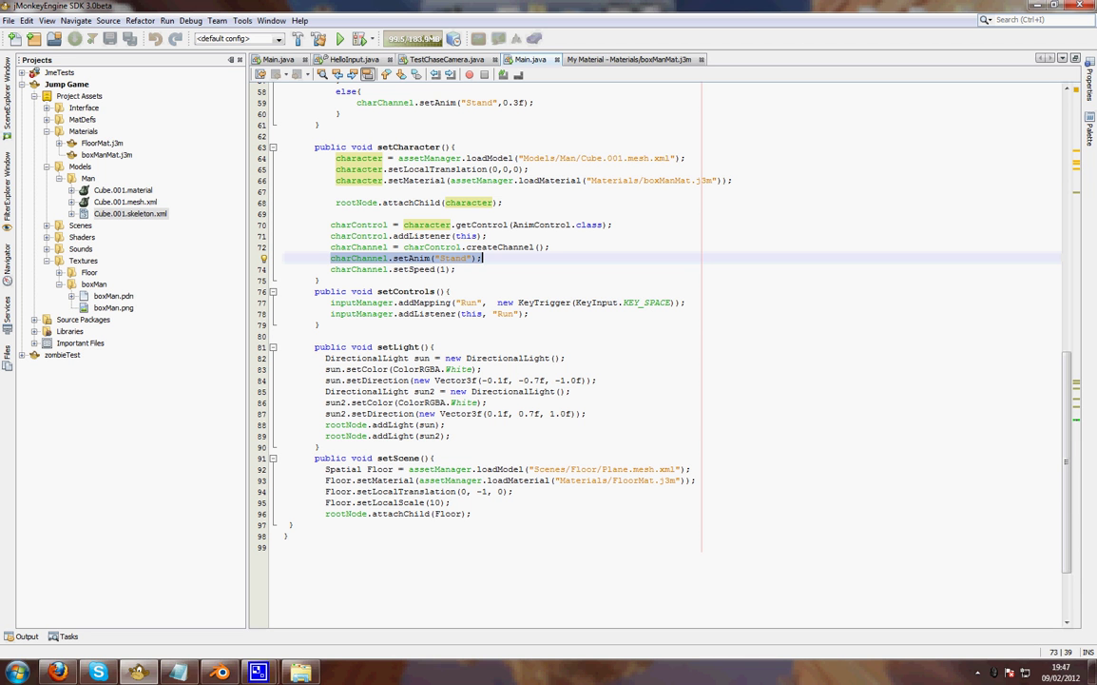
left_click(439, 258)
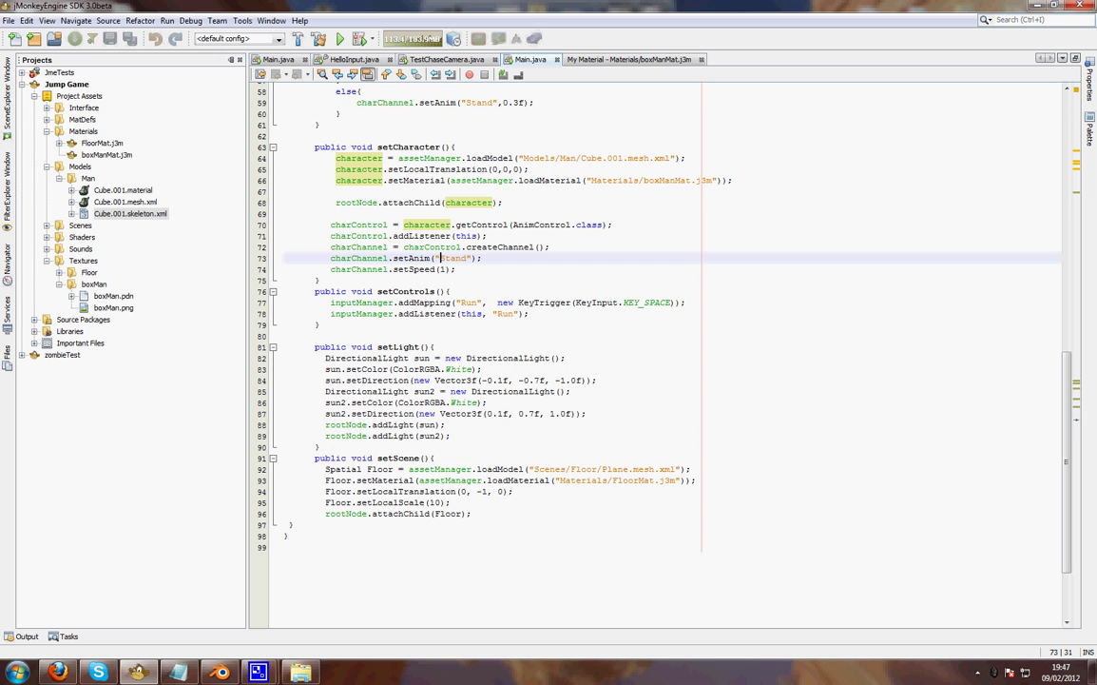
double_click(448, 258)
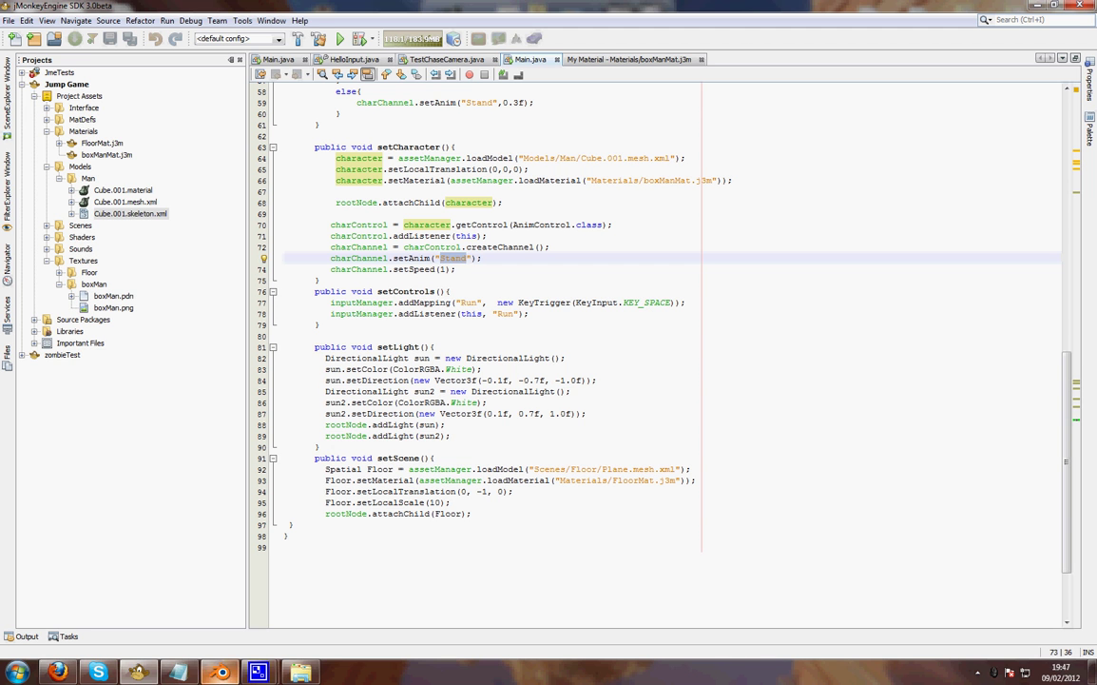
- Switch to Blender, cancel the open Ogre export and change the screen layout to Animation
left_click(218, 673)
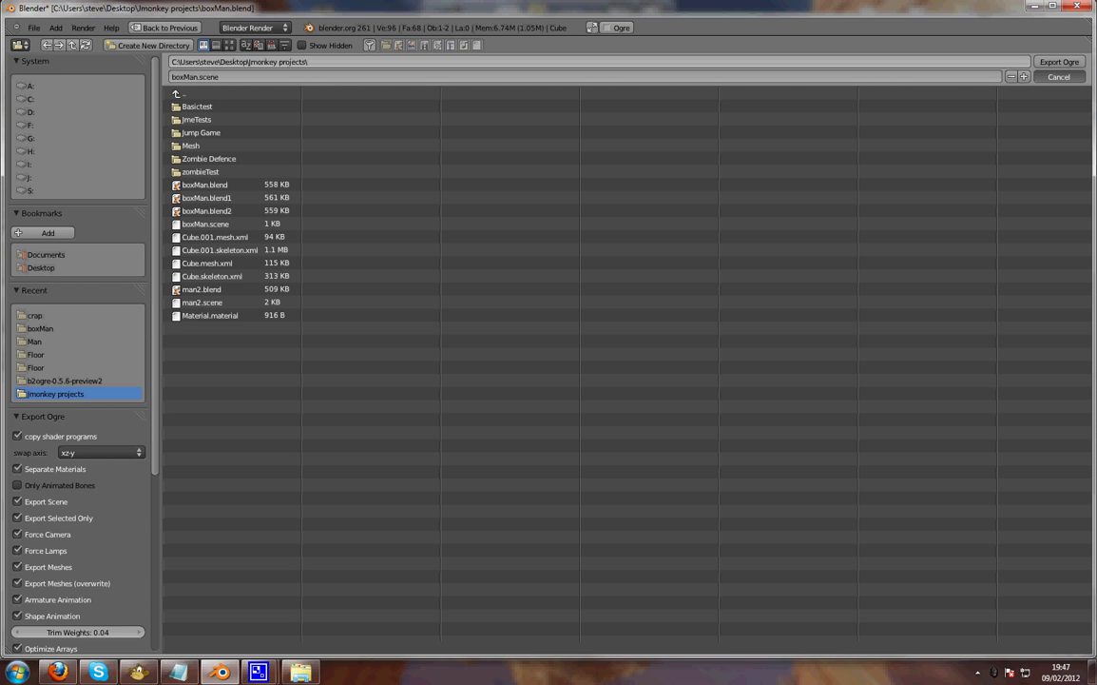
left_click(1058, 77)
left_click(159, 27)
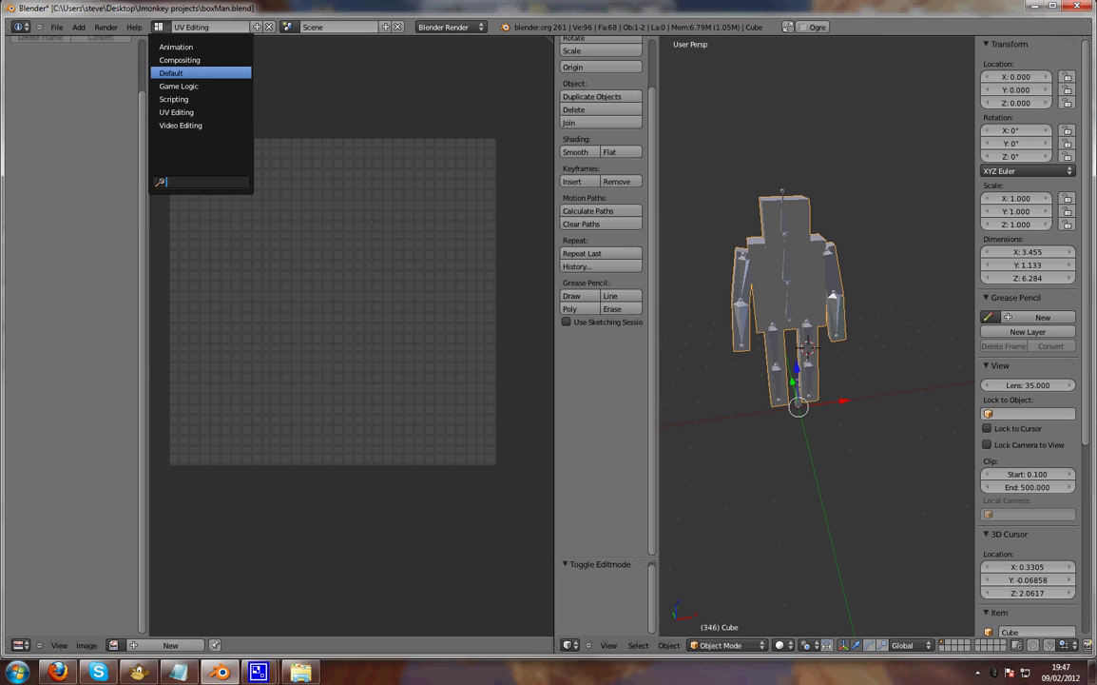
left_click(176, 46)
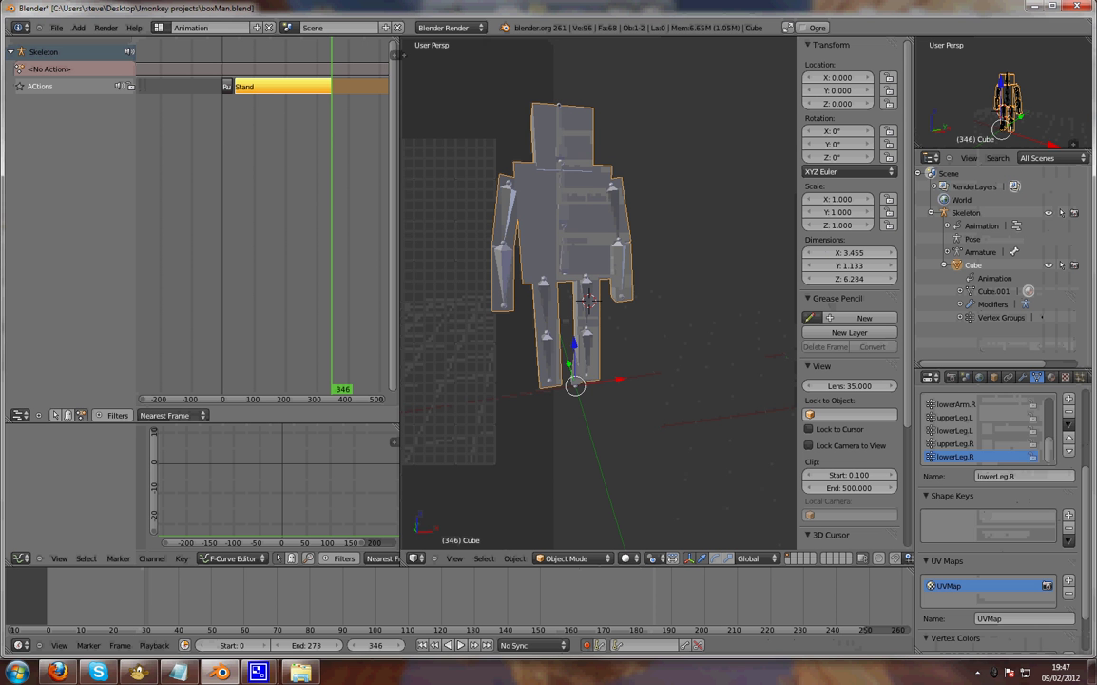